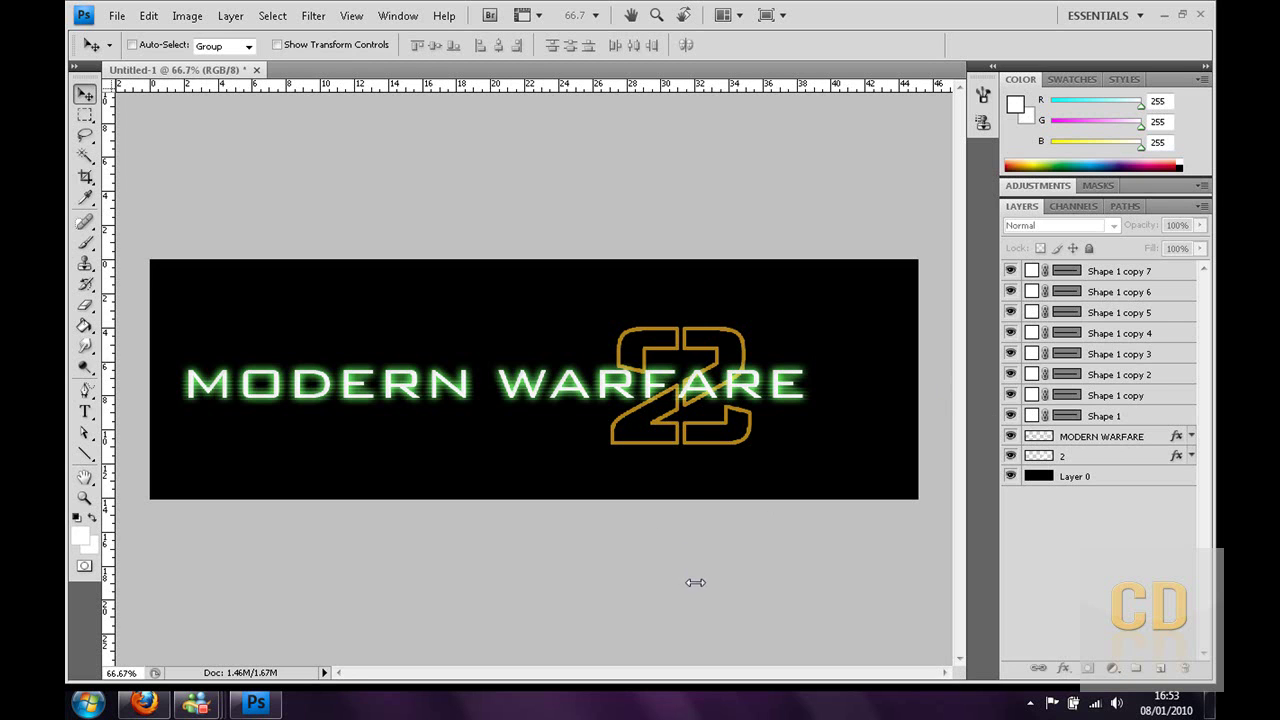
Create a new 1280 × 400 pixel document
click(120, 18)
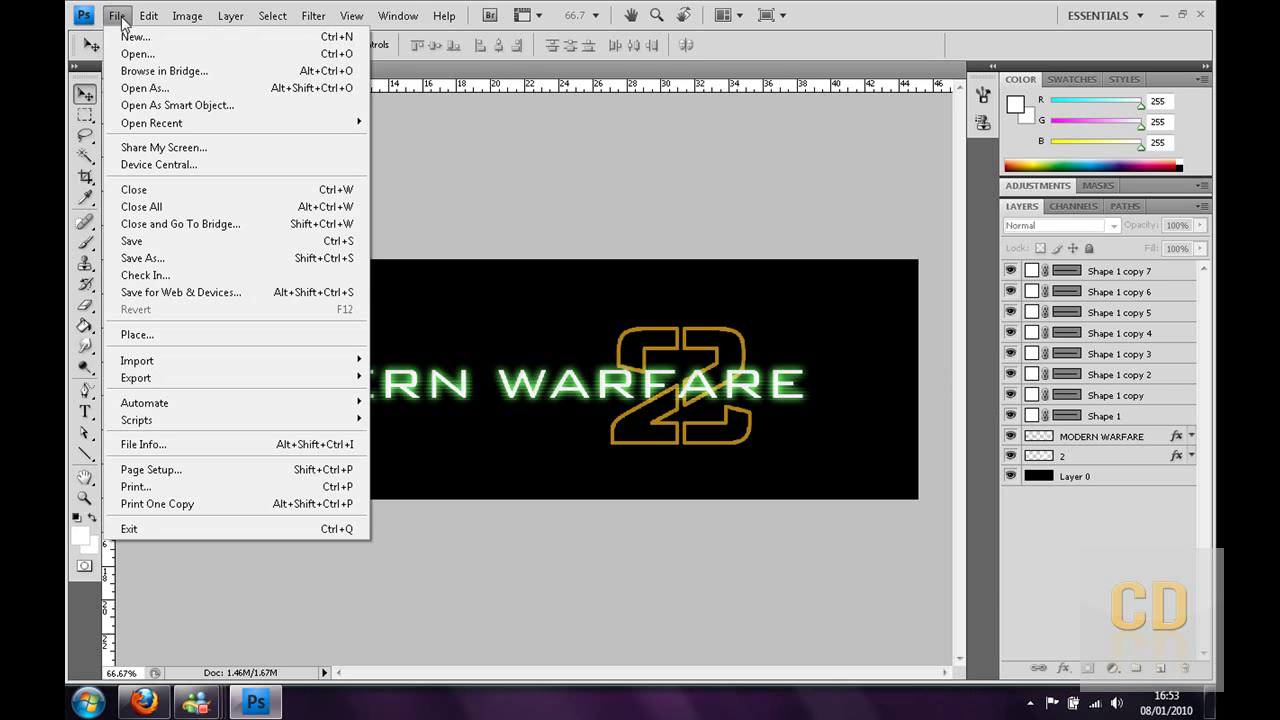
click(128, 36)
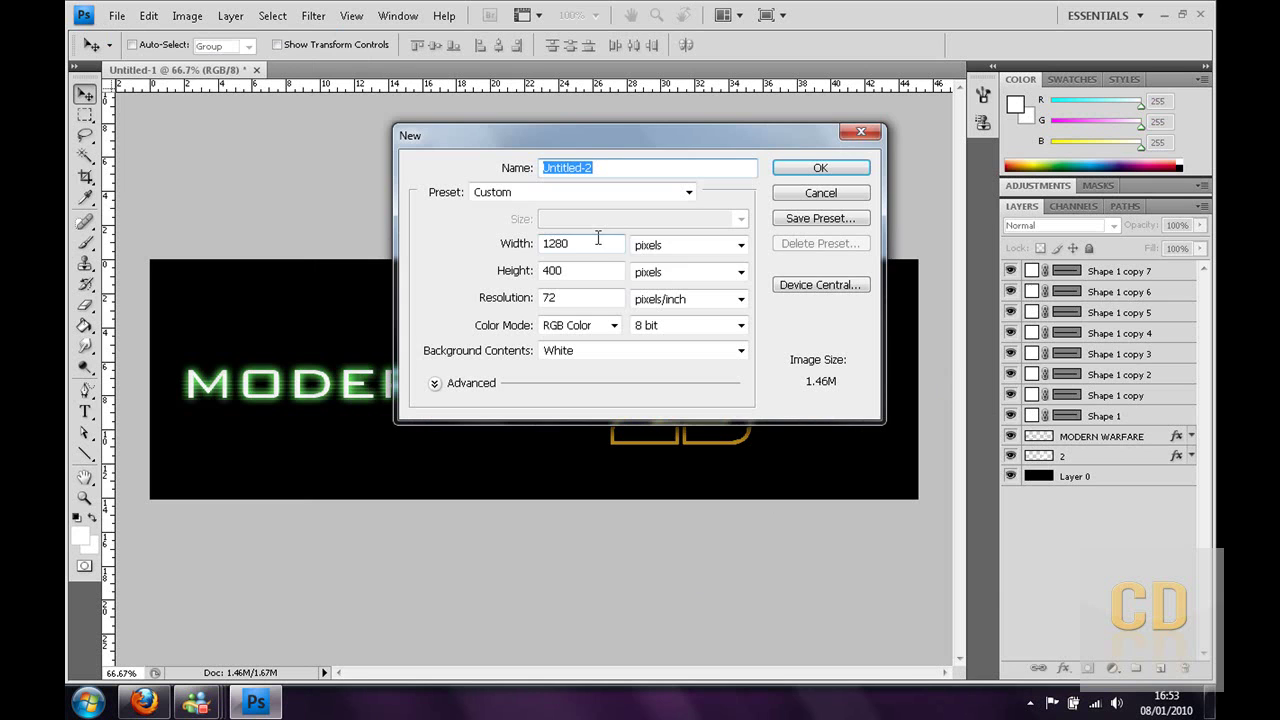
click(785, 166)
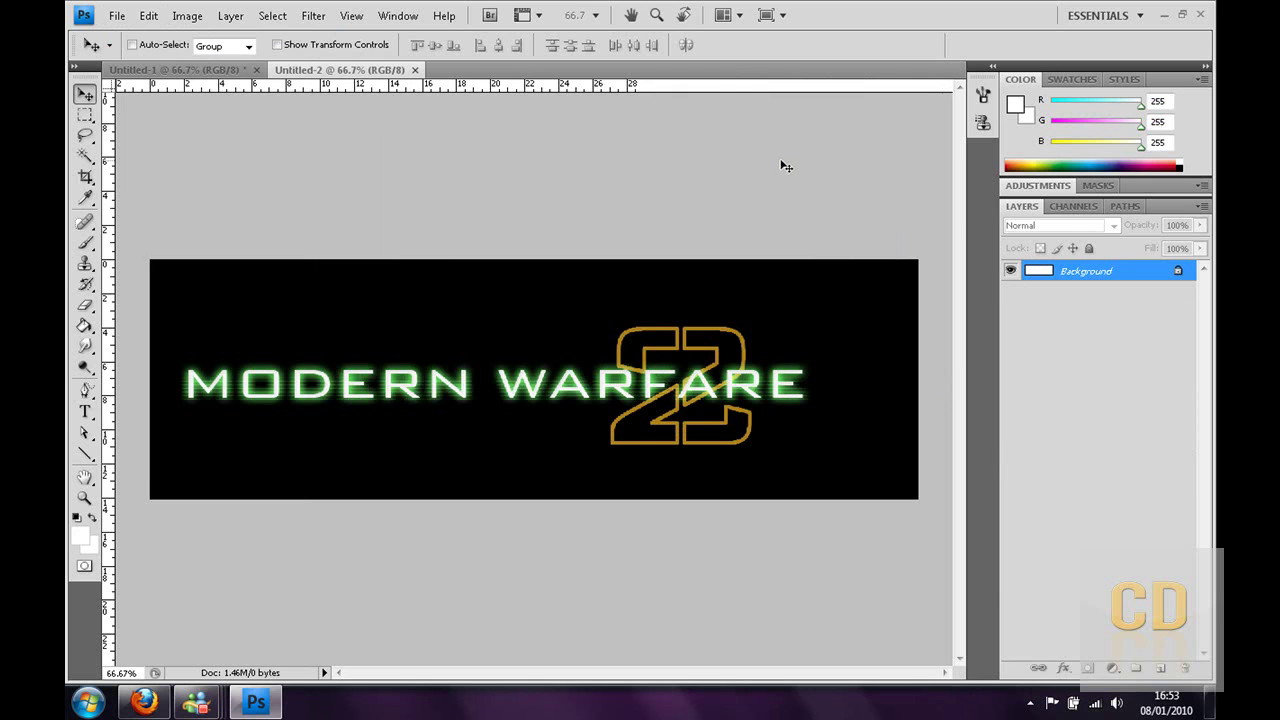
Convert the Background into Layer 0 and fill it with solid black
double_click(1178, 274)
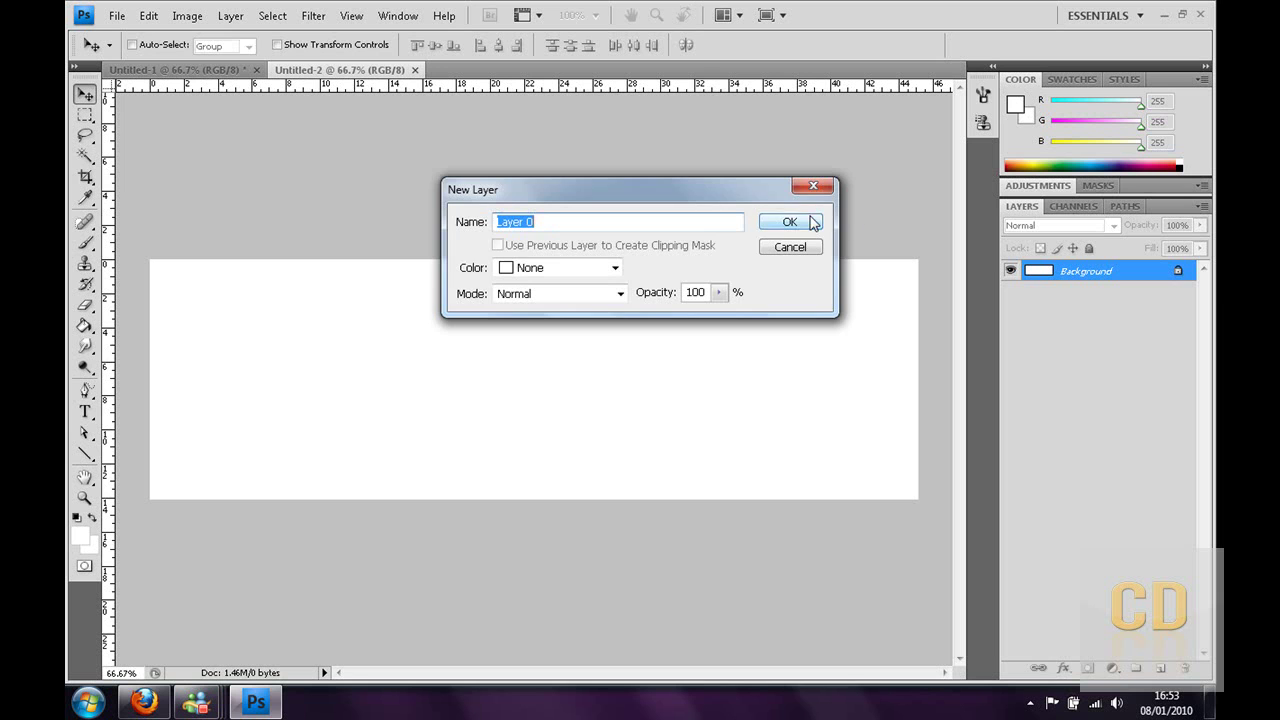
click(789, 222)
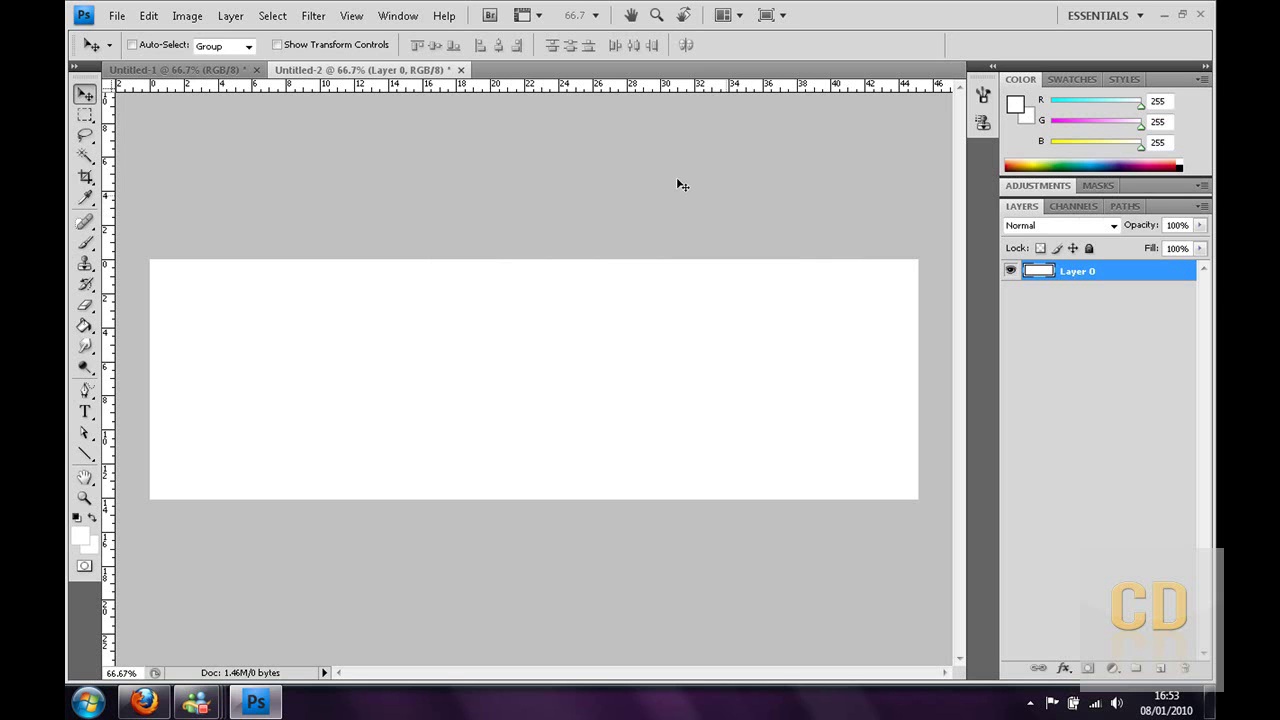
click(146, 18)
click(162, 274)
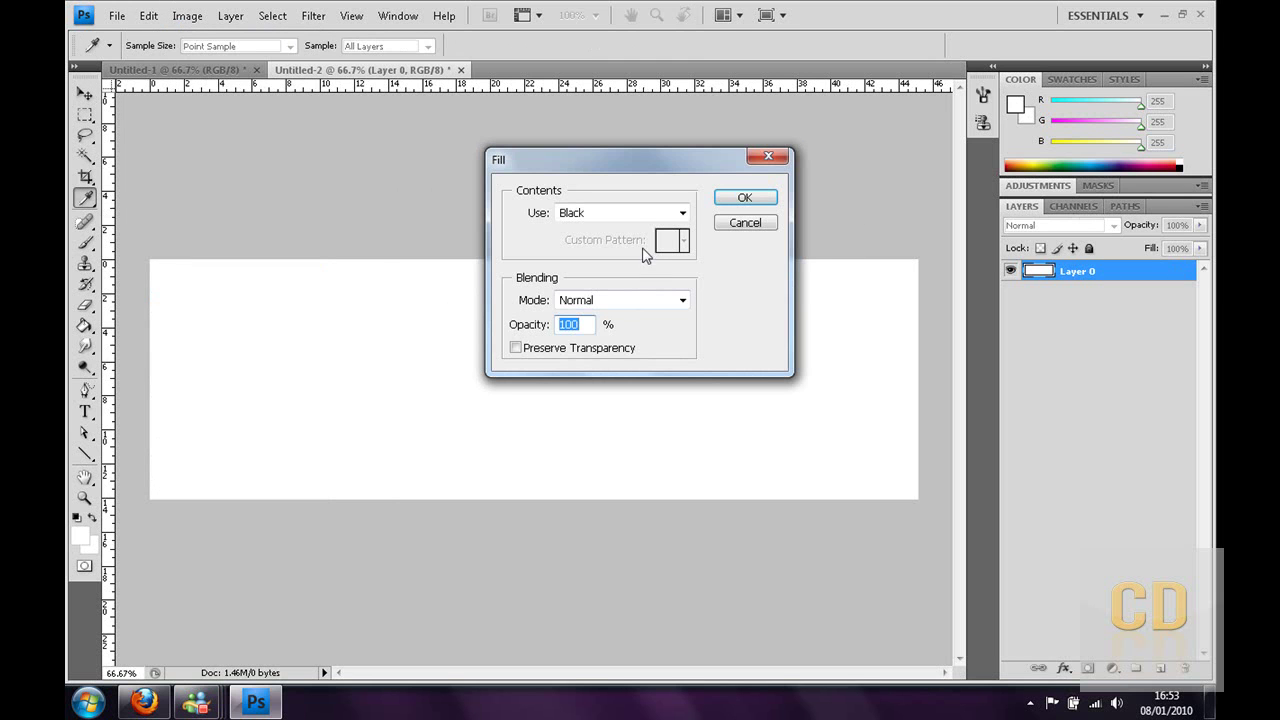
click(745, 197)
On a new layer, type white 'MODERN WARFARE' in BankGothic Md BT 100 pt and position it
key(v)
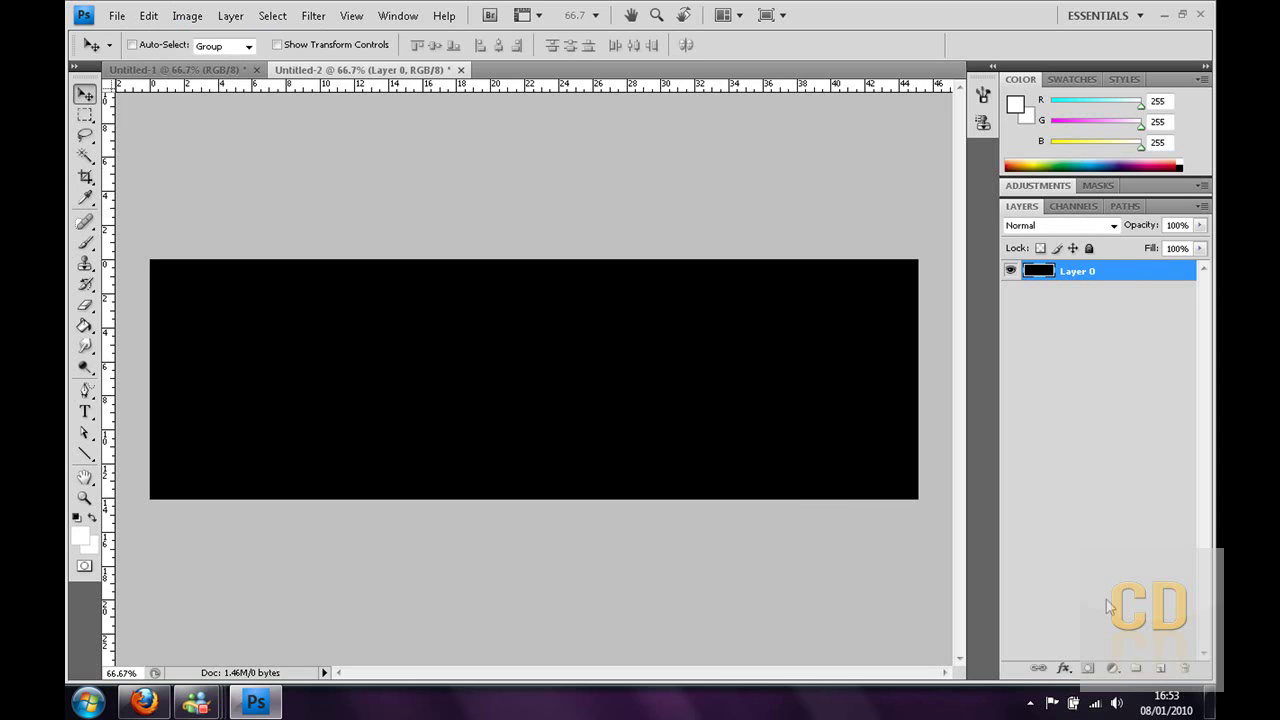
click(1162, 668)
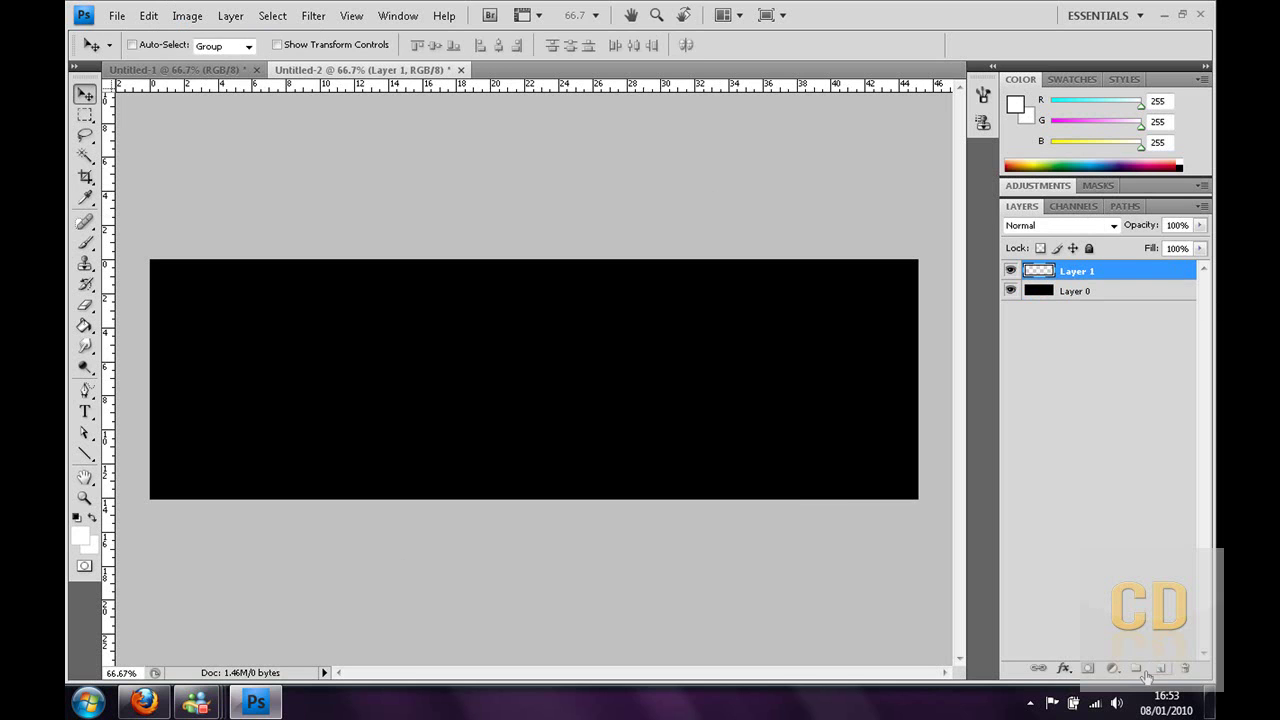
click(85, 411)
click(189, 390)
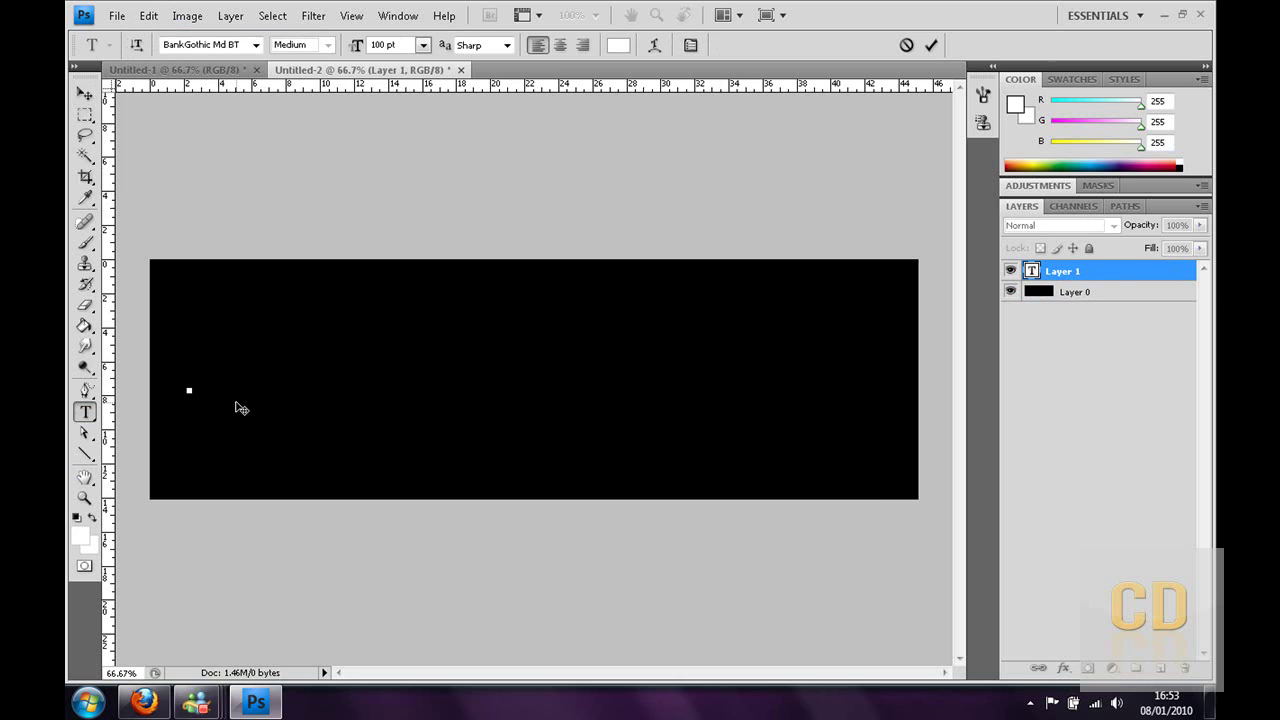
text(MODER)
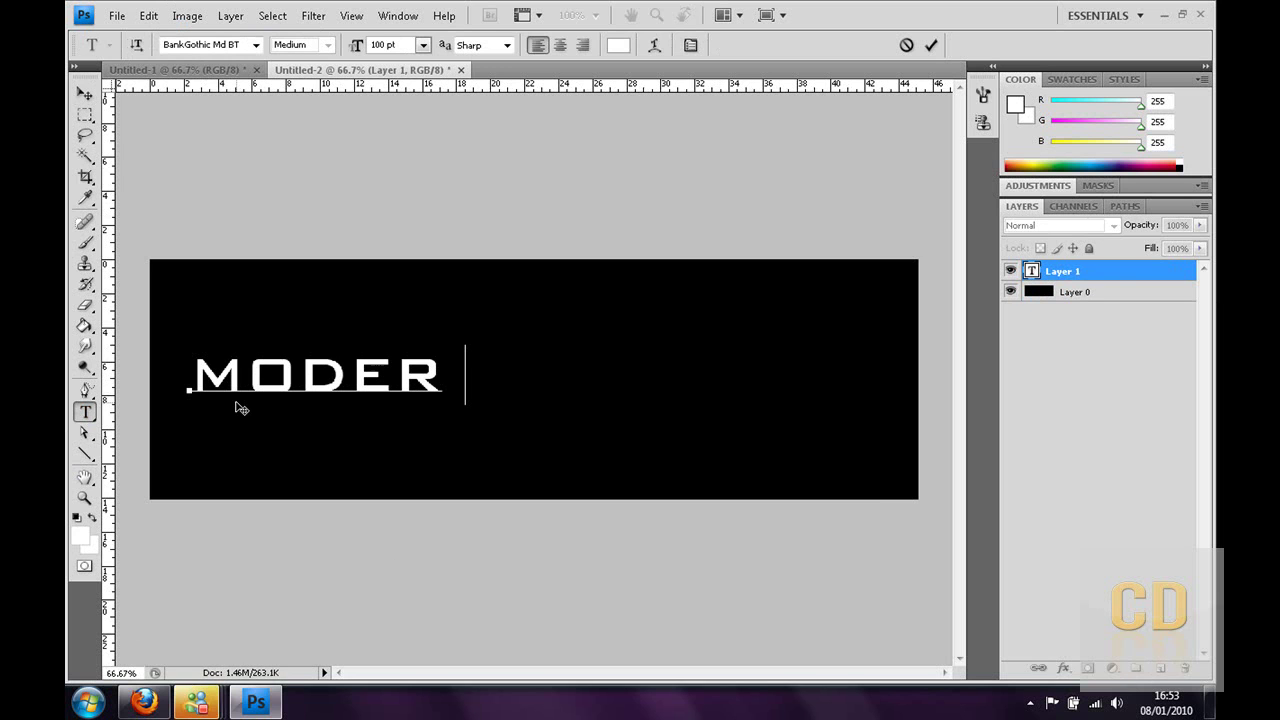
text(N WARFARE)
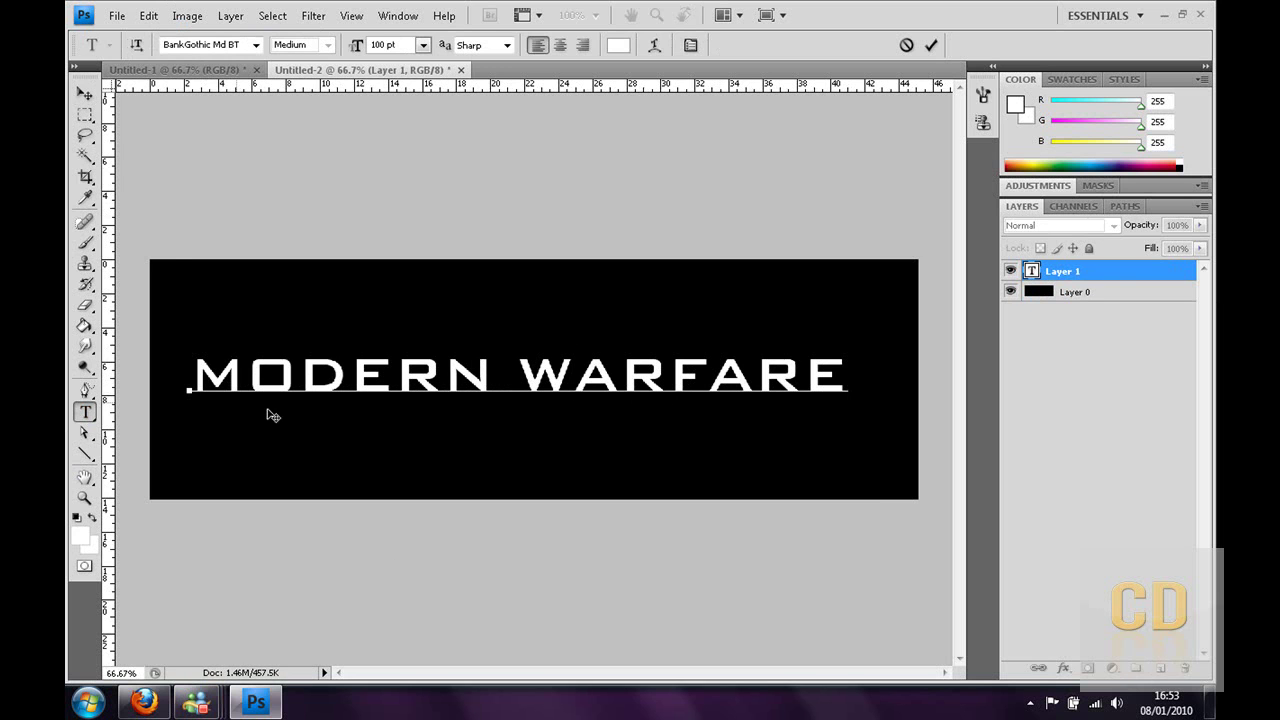
click(85, 93)
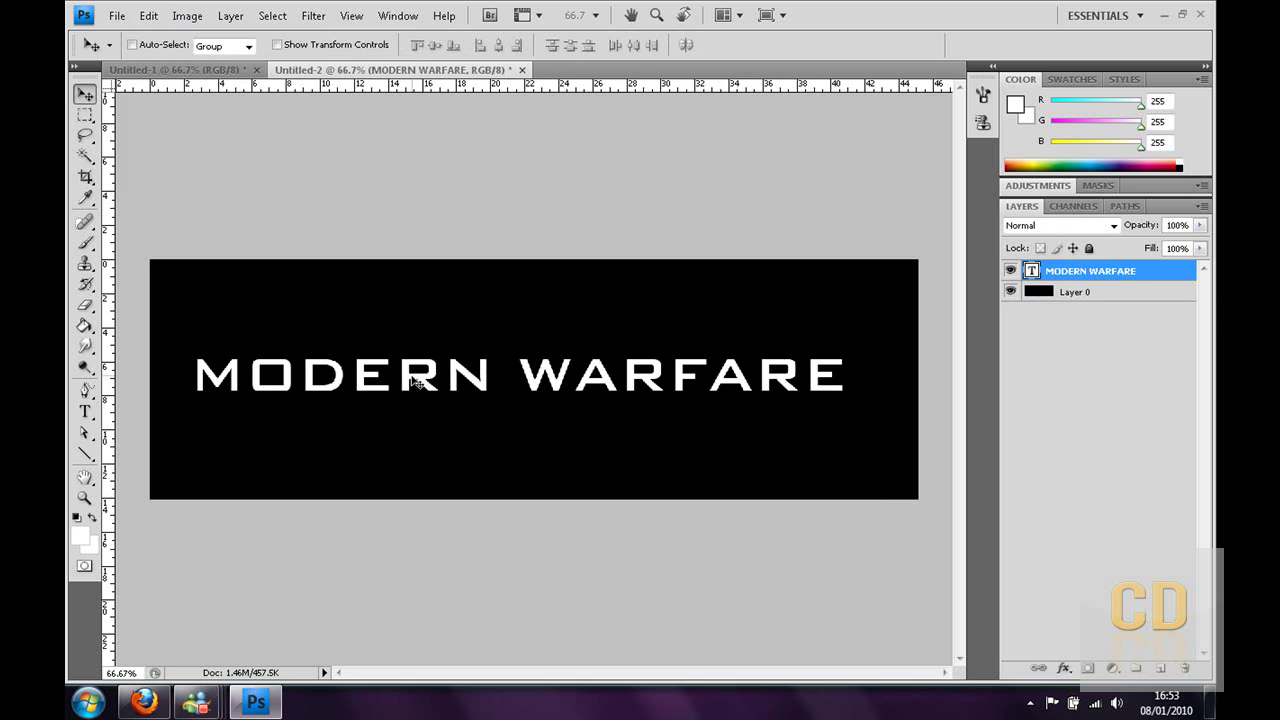
mouse_move(410, 372)
mouse_down()
mouse_move(393, 398)
mouse_move(393, 387)
mouse_up()
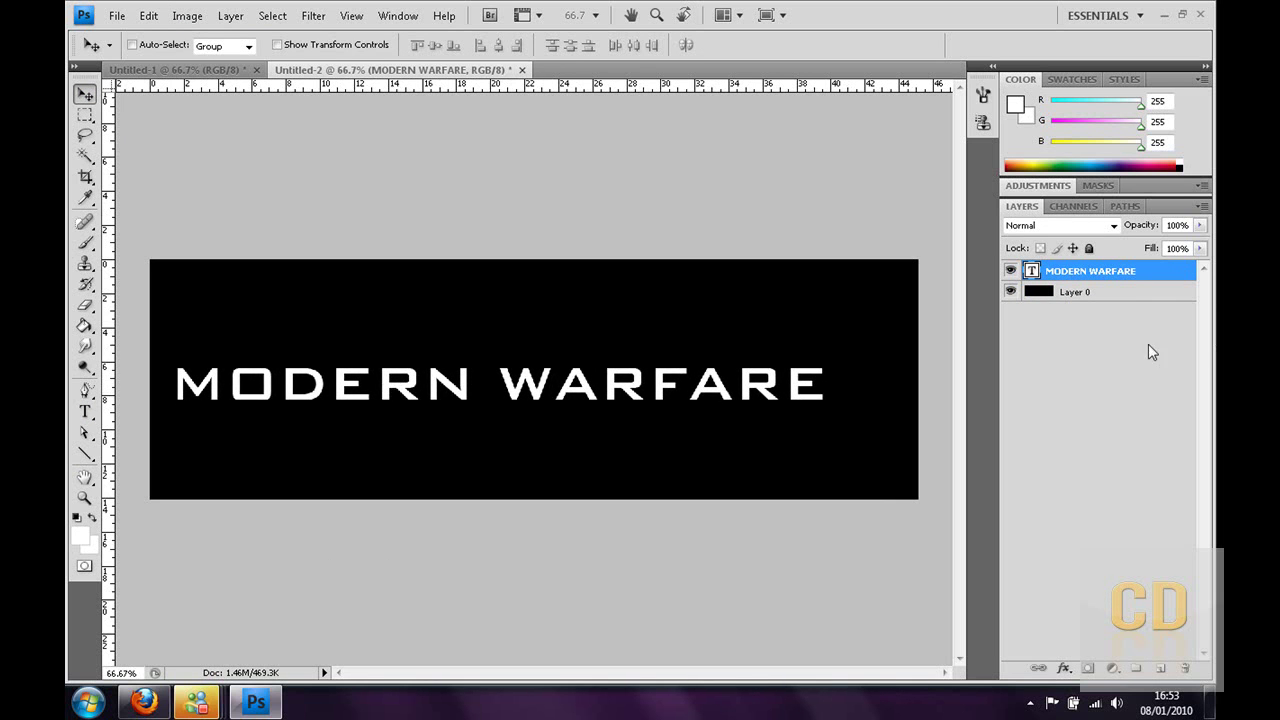
Enable Outer Glow on the text layer and shift its colour toward green
double_click(1105, 271)
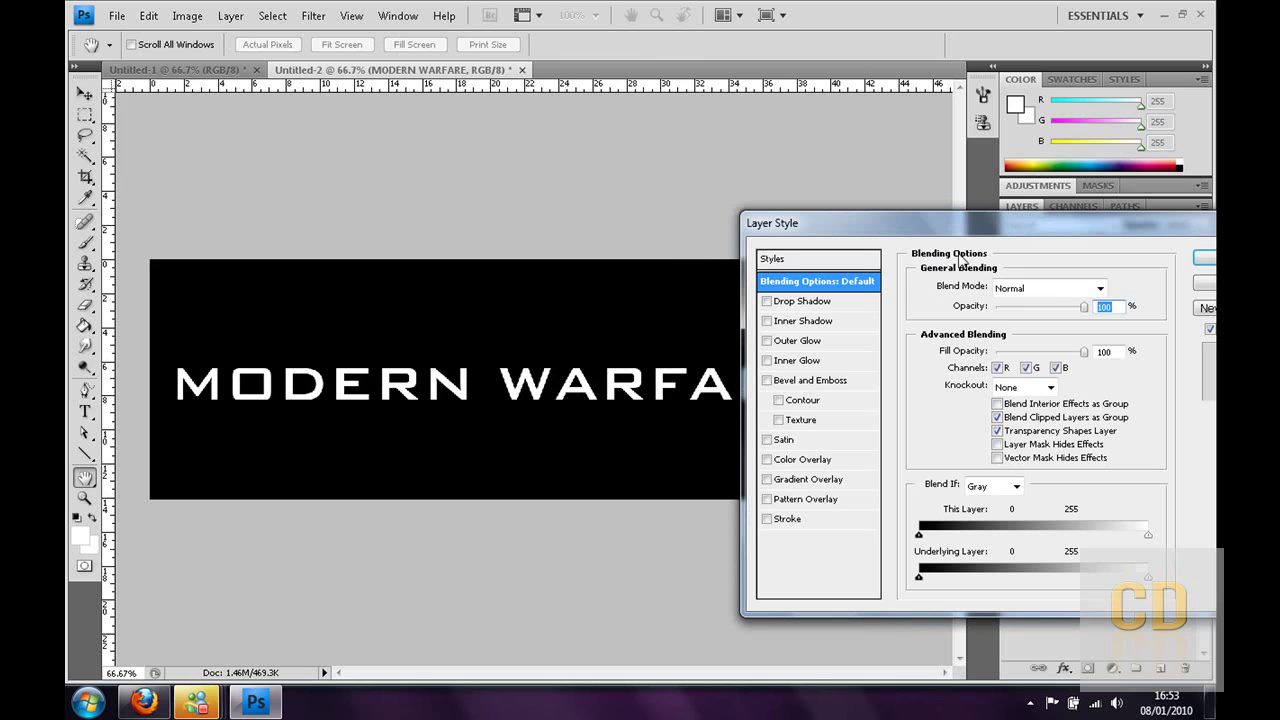
click(800, 341)
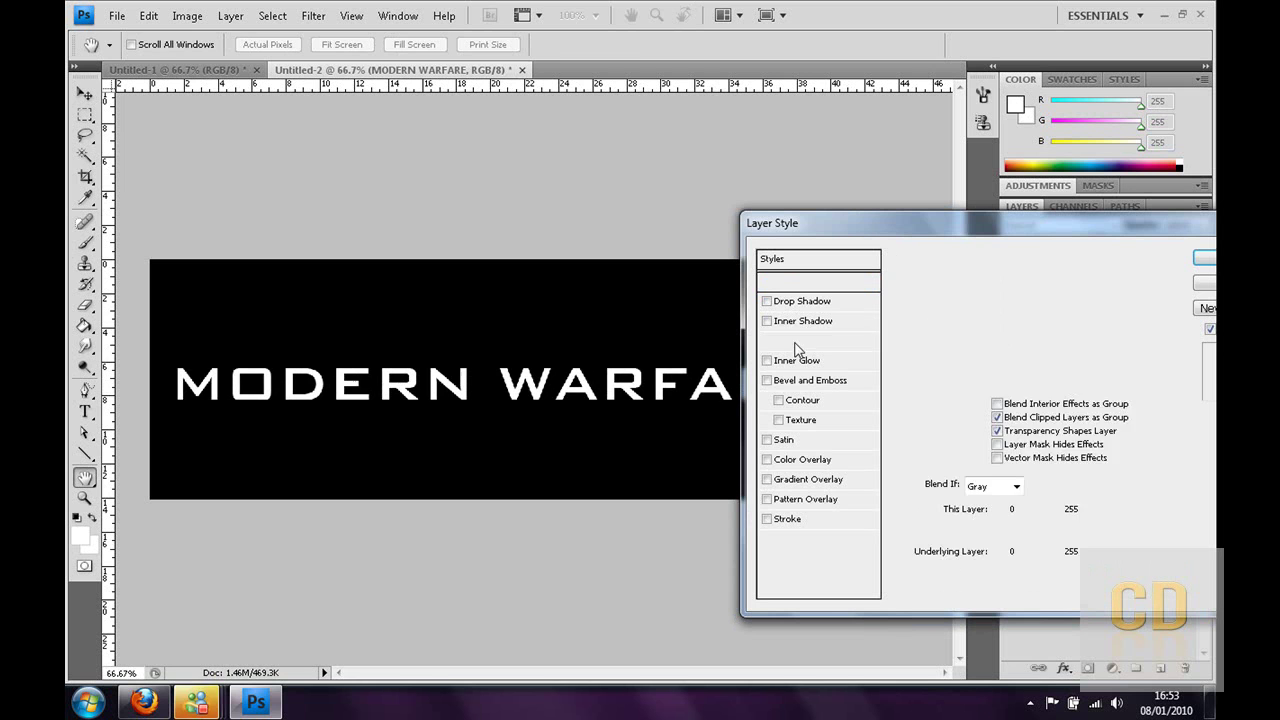
click(956, 346)
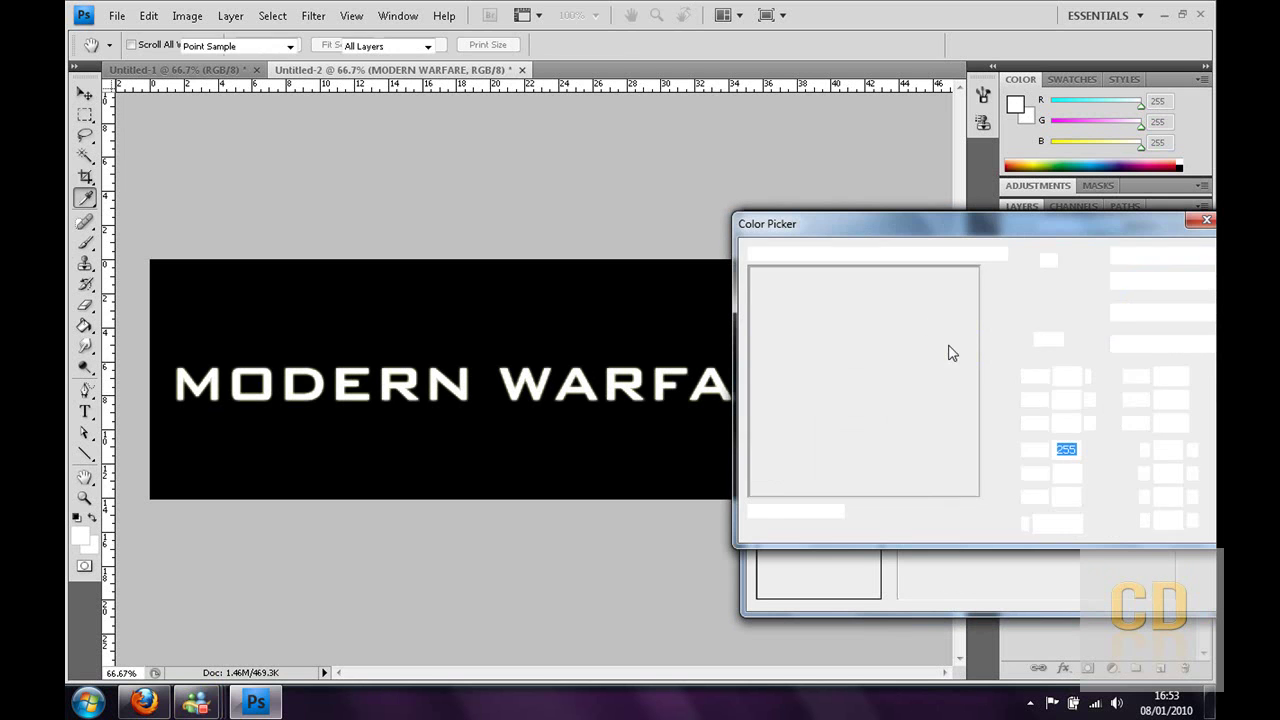
drag(1007, 453, 1007, 434)
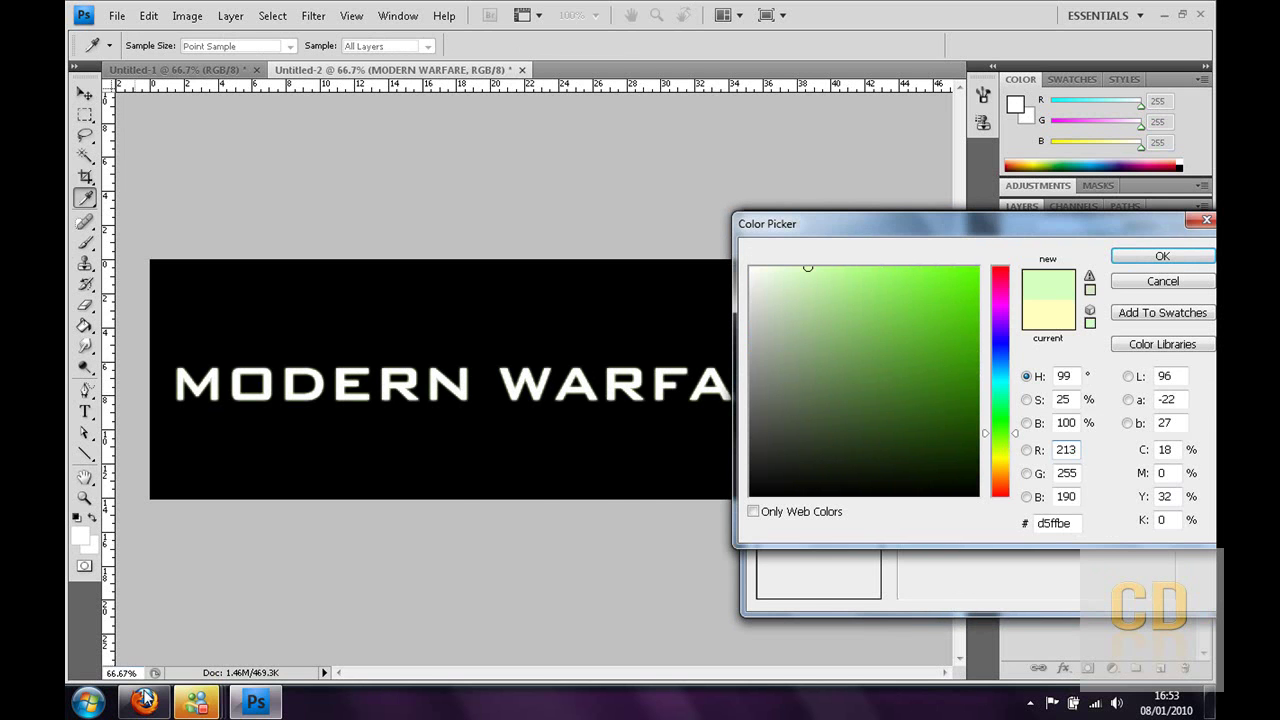
Compare the glow colour against the Modern Warfare 2 reference logo in Firefox
click(144, 702)
click(180, 107)
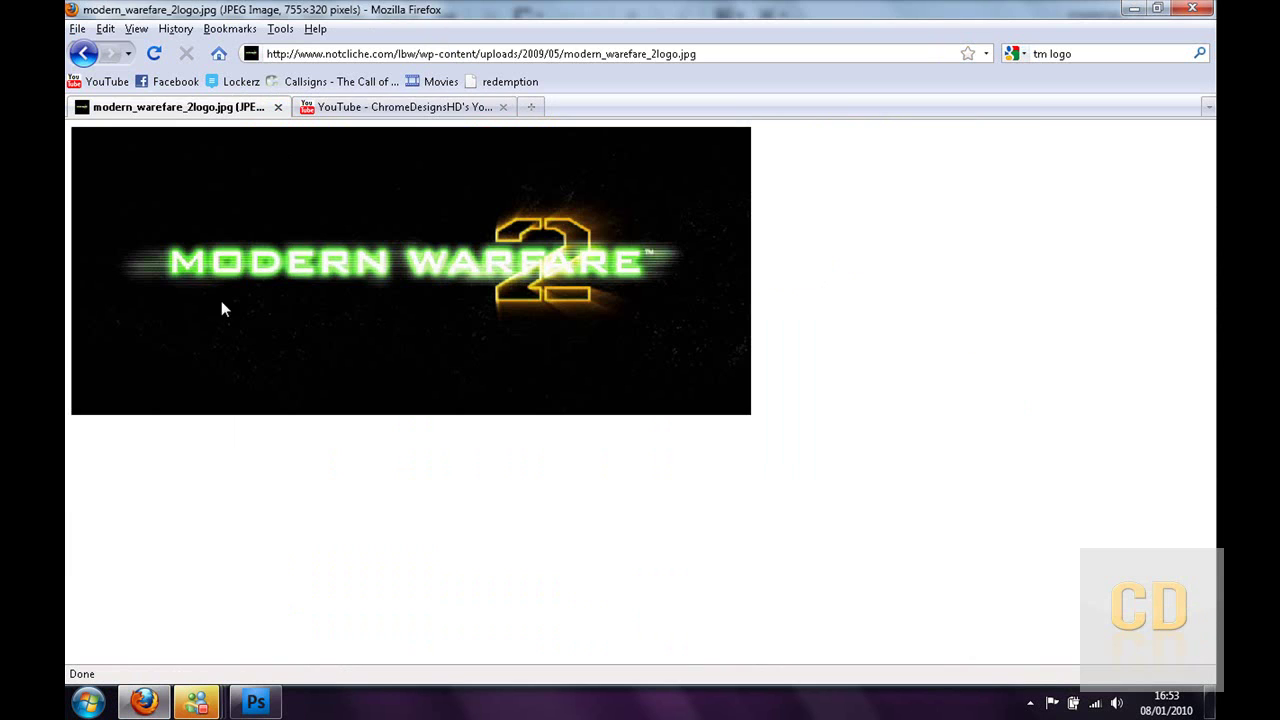
click(256, 702)
Set the outer glow colour to bright green 4bff58
mouse_move(886, 349)
mouse_down()
mouse_move(902, 270)
mouse_move(947, 267)
mouse_up()
drag(961, 353, 960, 372)
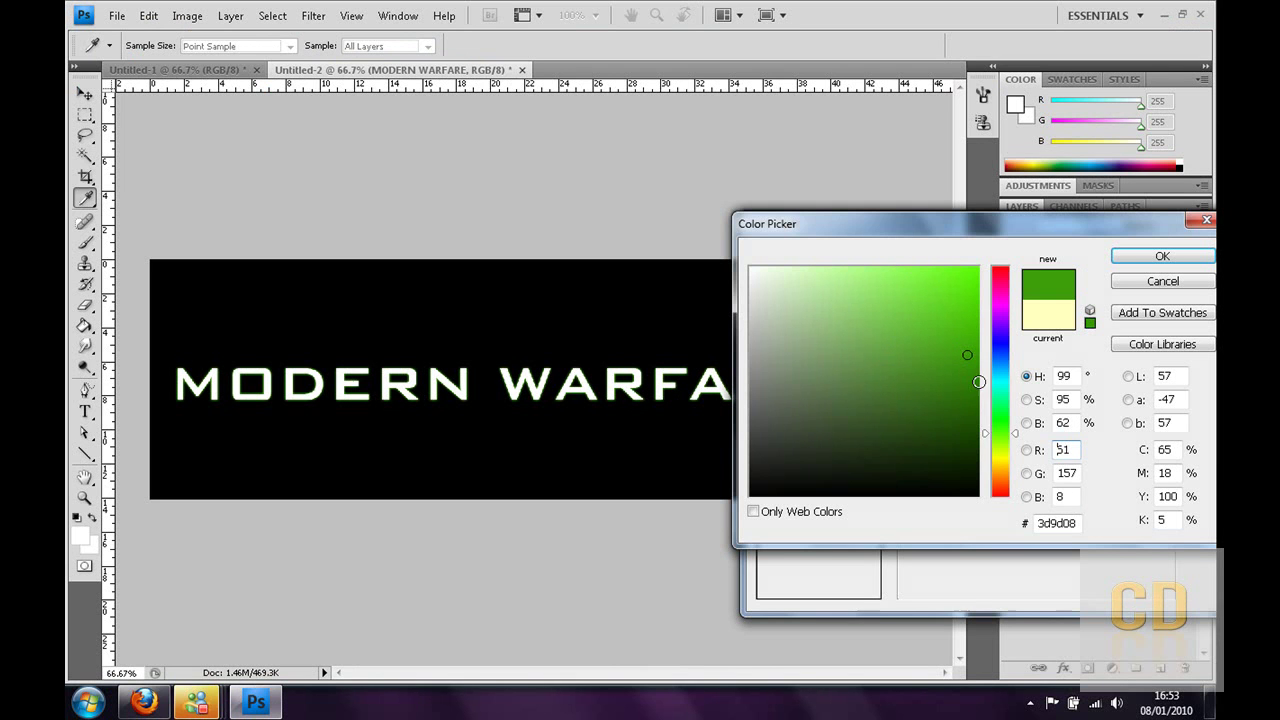
drag(997, 427, 997, 417)
mouse_move(924, 270)
mouse_down()
mouse_move(887, 272)
mouse_move(911, 268)
mouse_up()
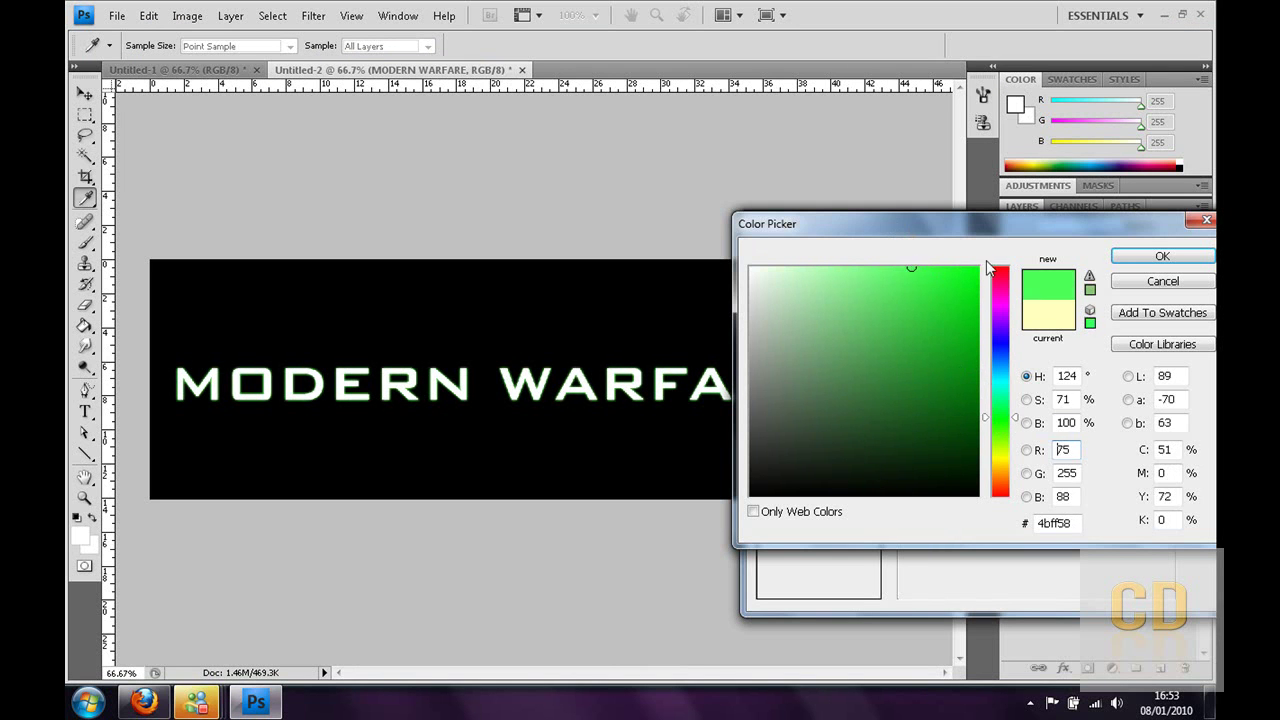
click(1160, 257)
Increase the glow size to 16 px and use the Linear contour
drag(980, 432, 855, 440)
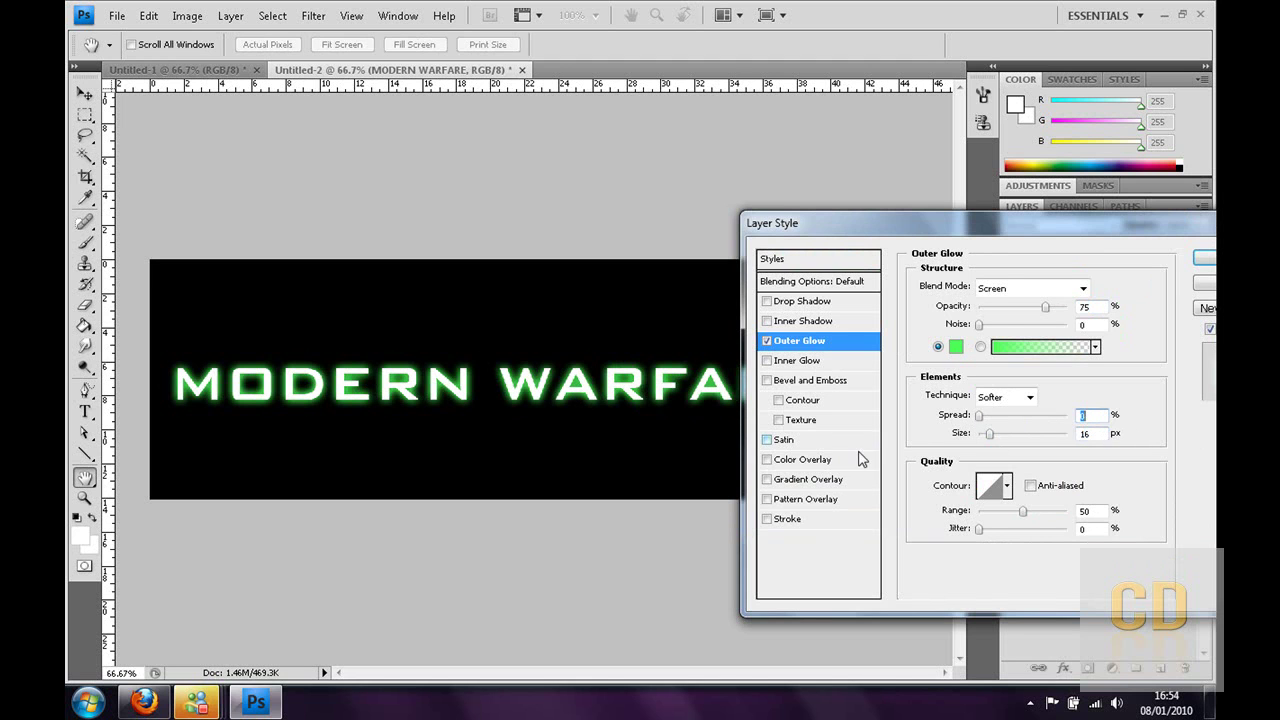
click(1007, 487)
click(962, 558)
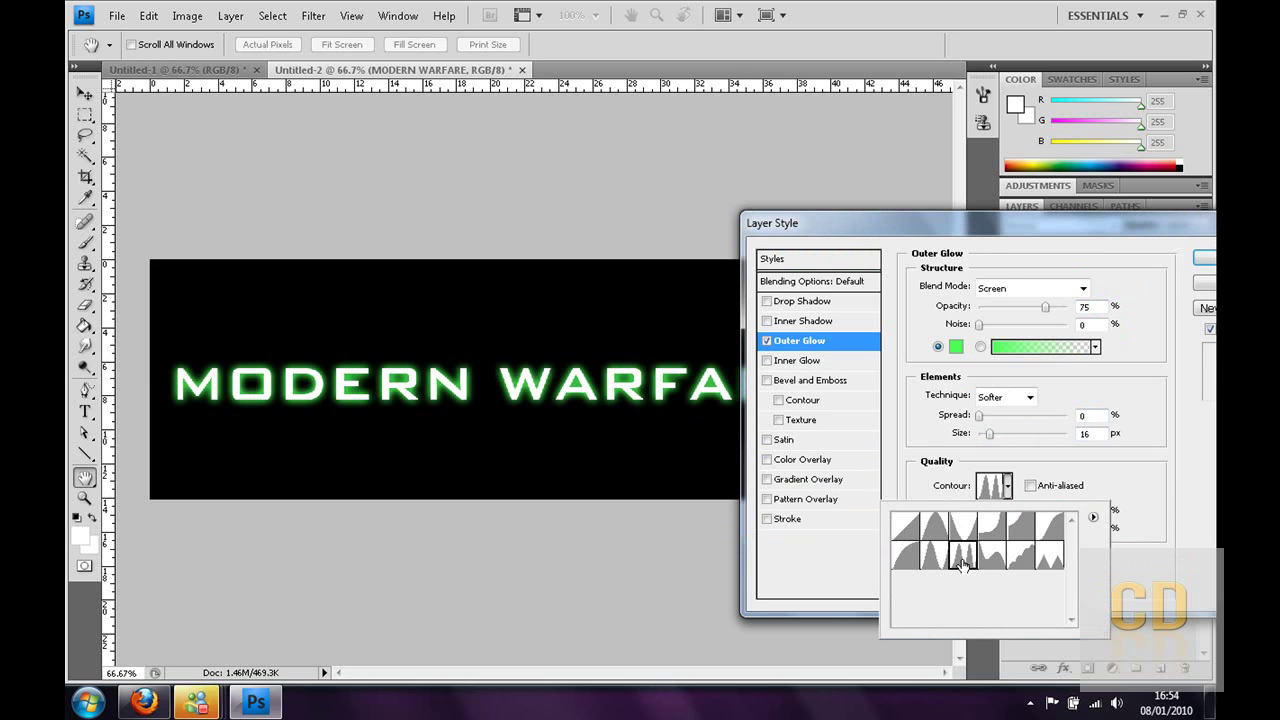
click(905, 525)
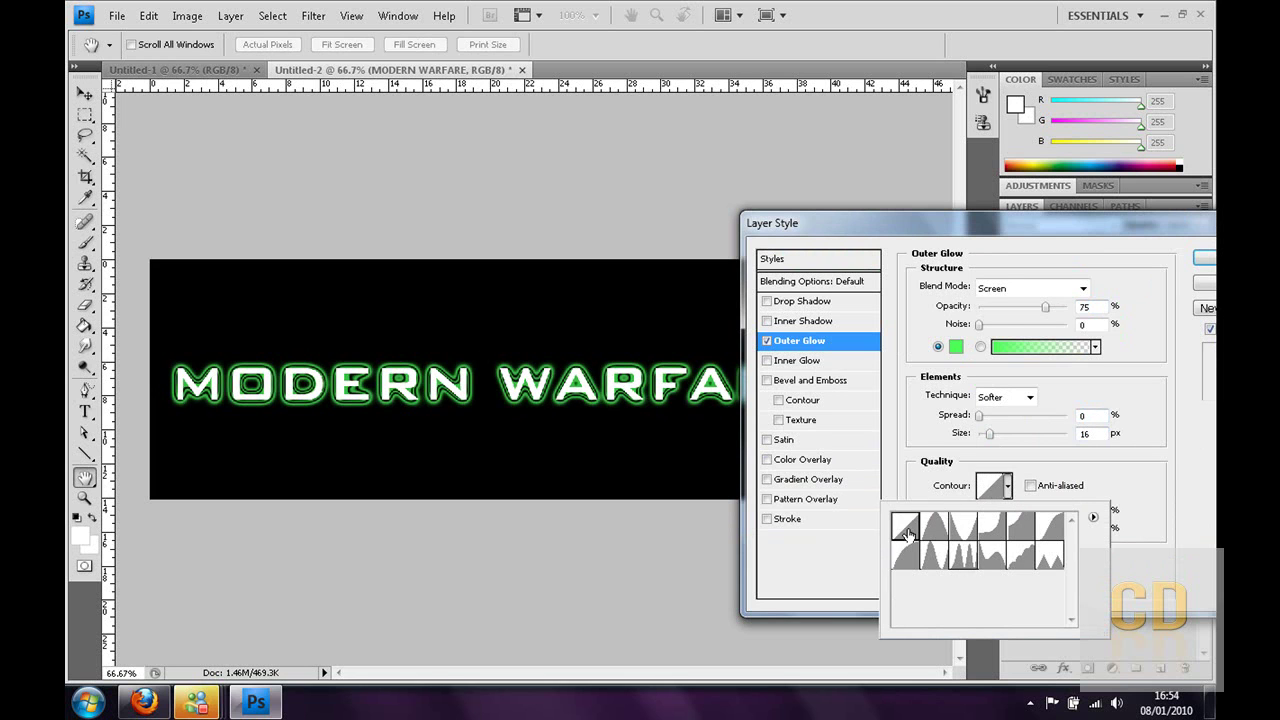
click(1179, 479)
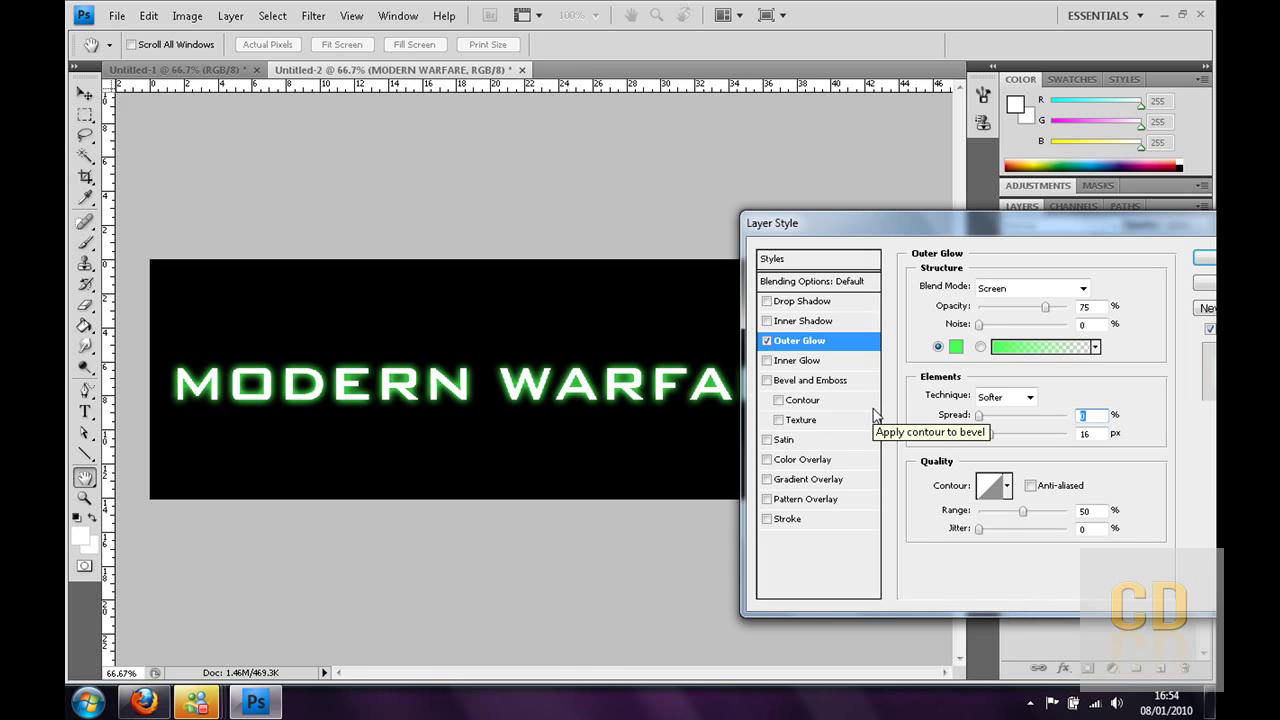
Add a gradient overlay from light grey e5e5e5 to white on the text
click(810, 480)
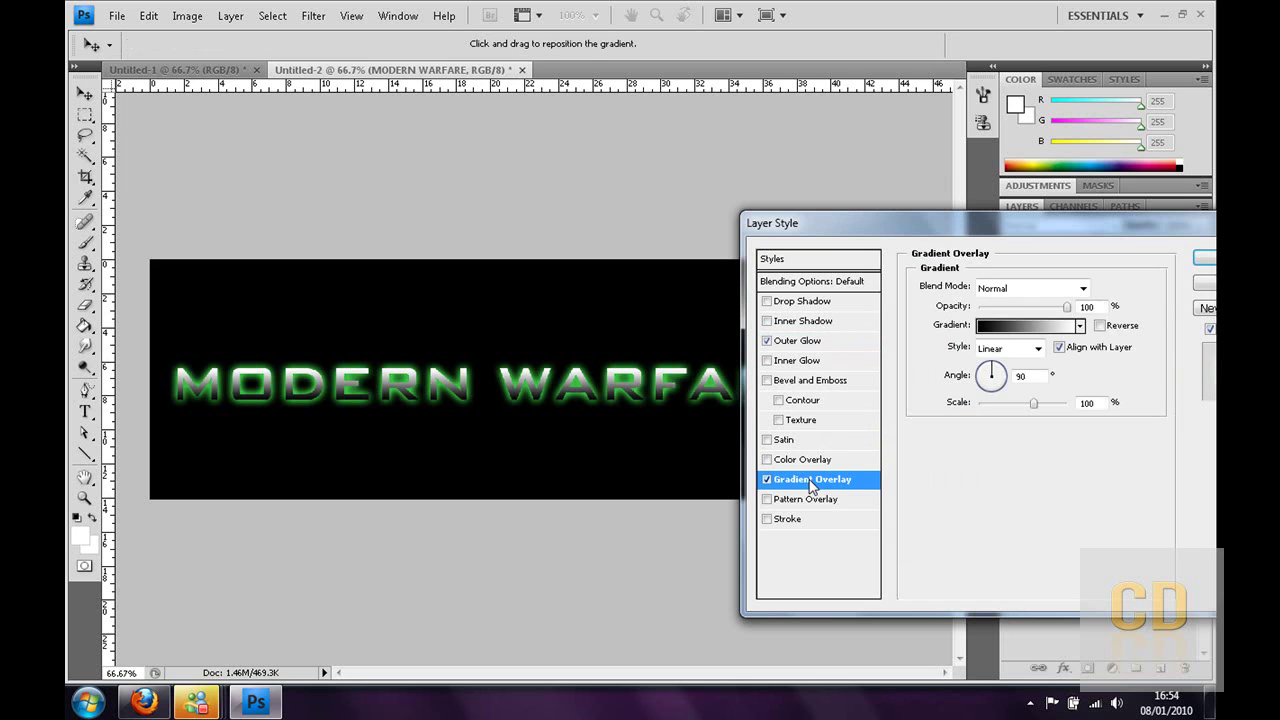
click(1000, 330)
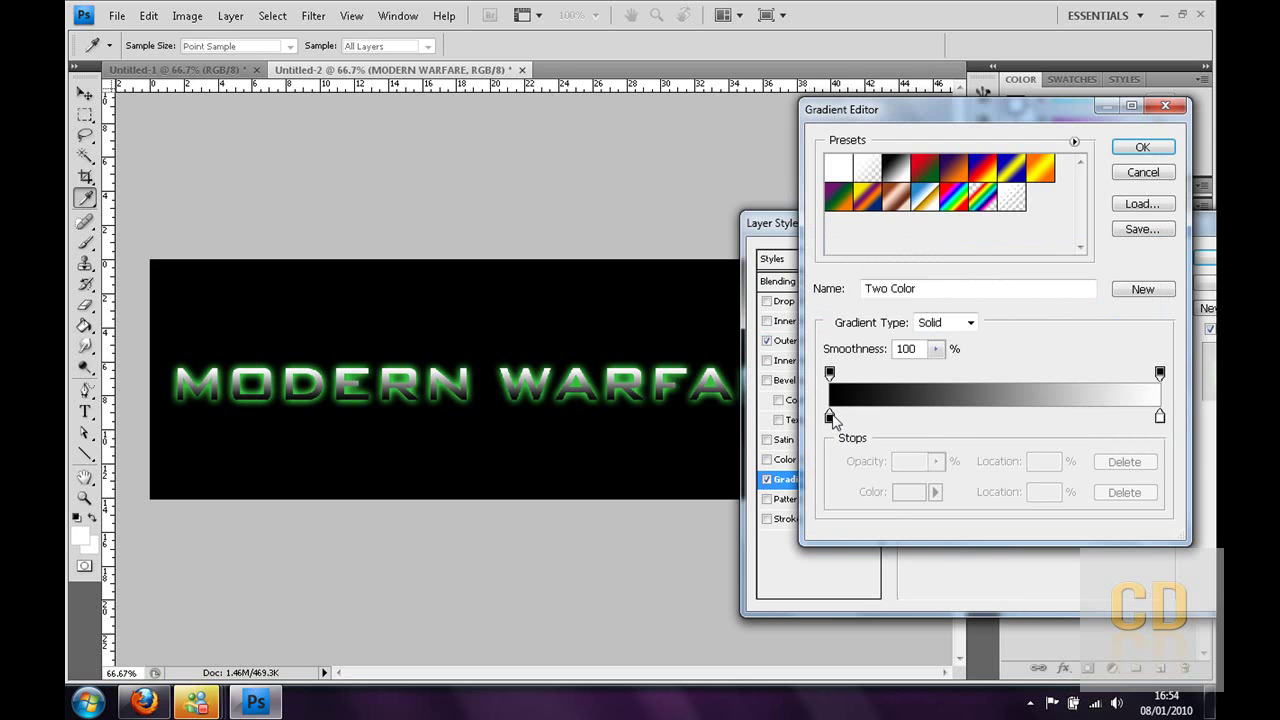
double_click(829, 417)
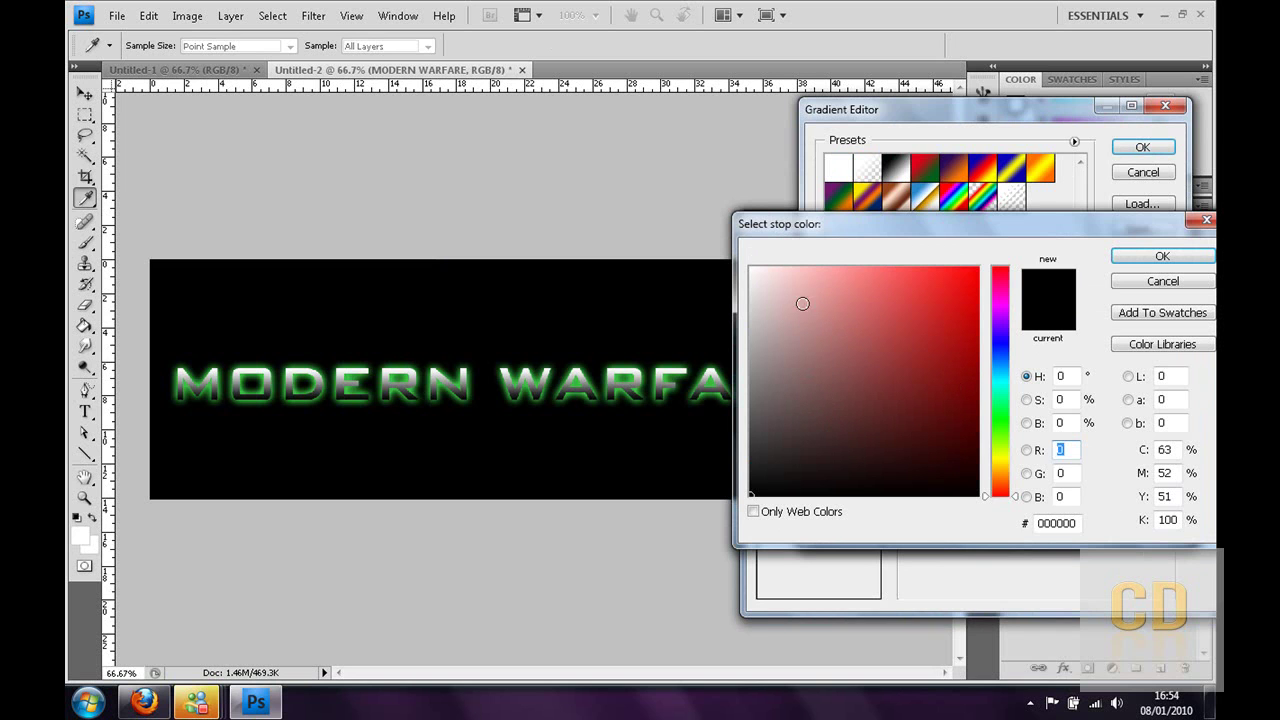
drag(802, 303, 712, 272)
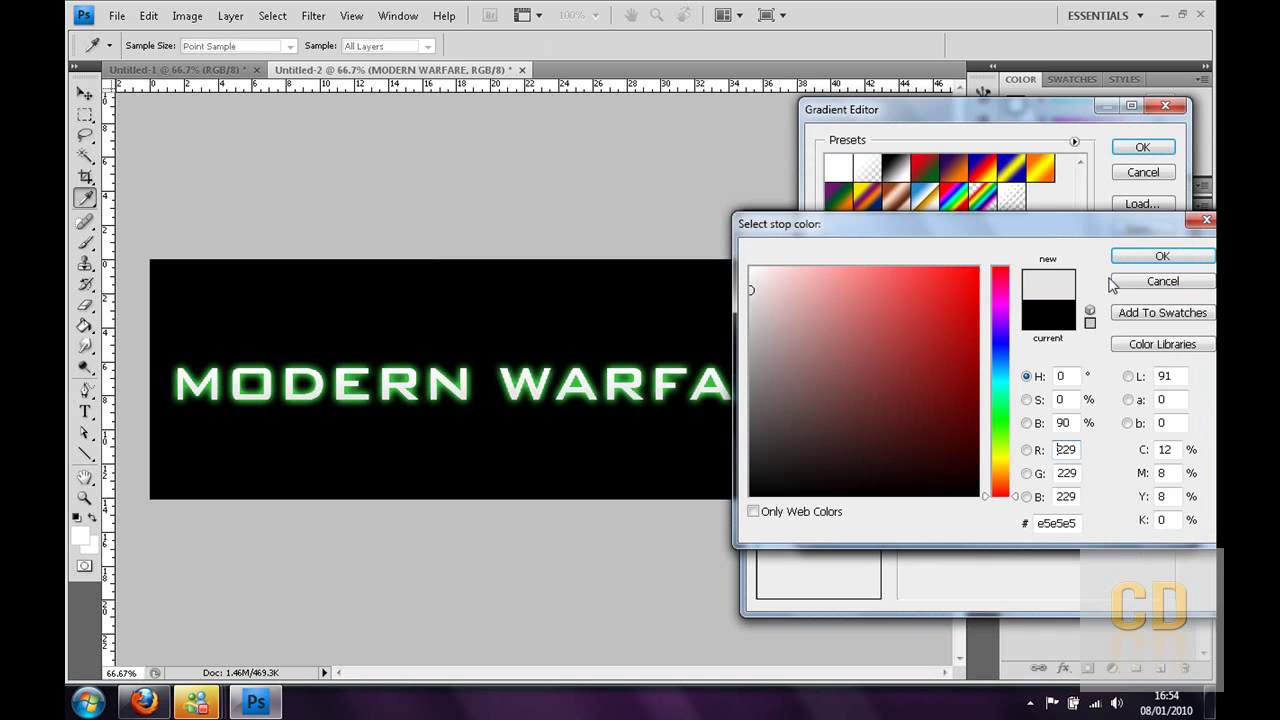
click(1158, 257)
click(1147, 154)
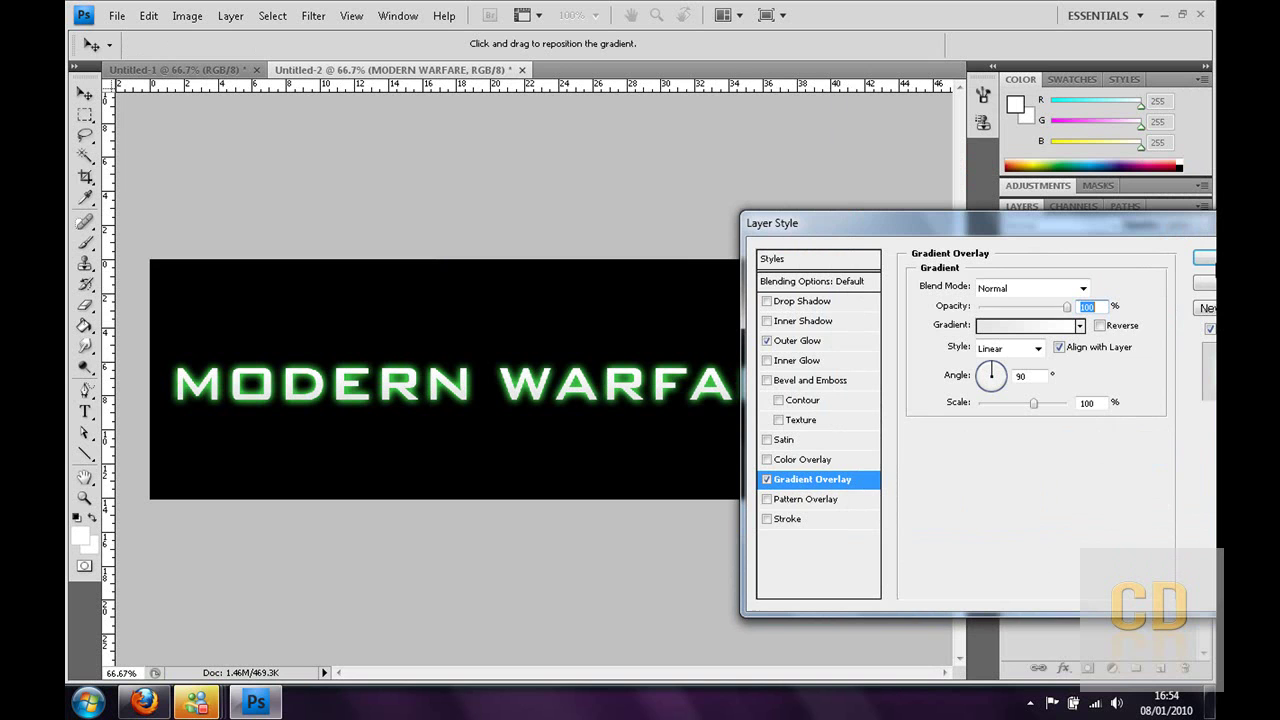
Apply the text's layer style and add a new empty layer above it
click(1209, 261)
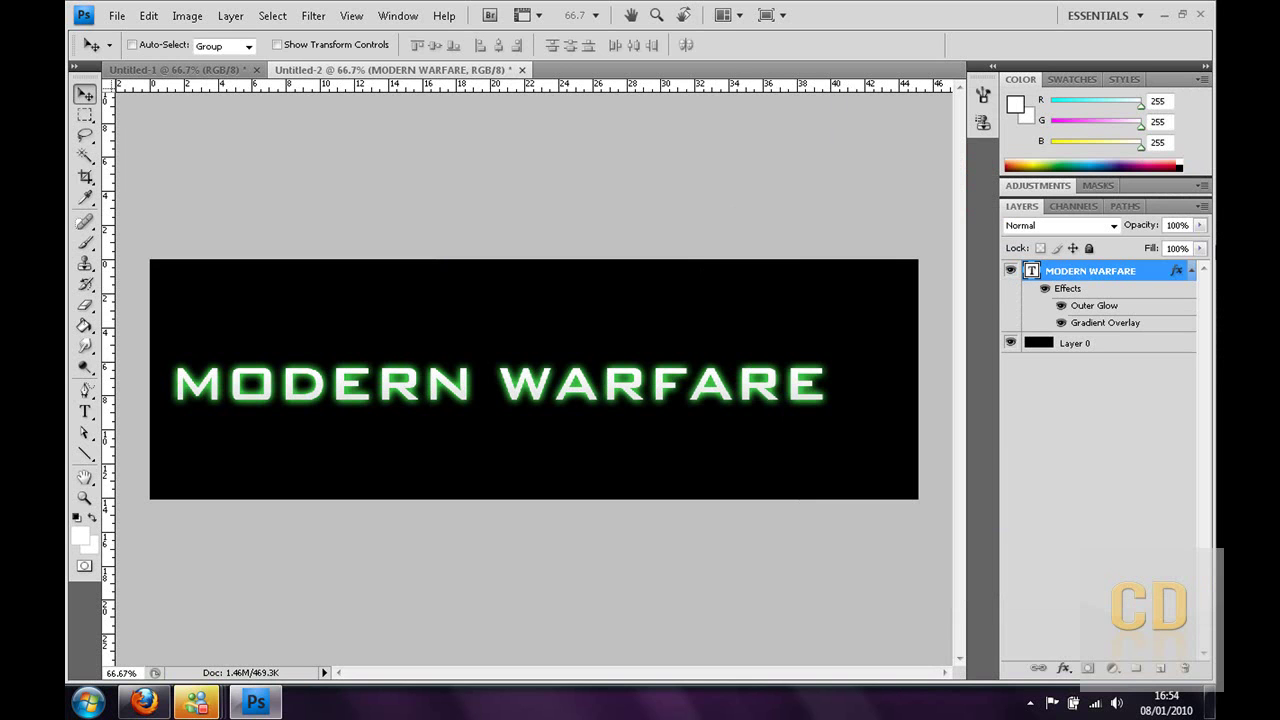
click(1191, 274)
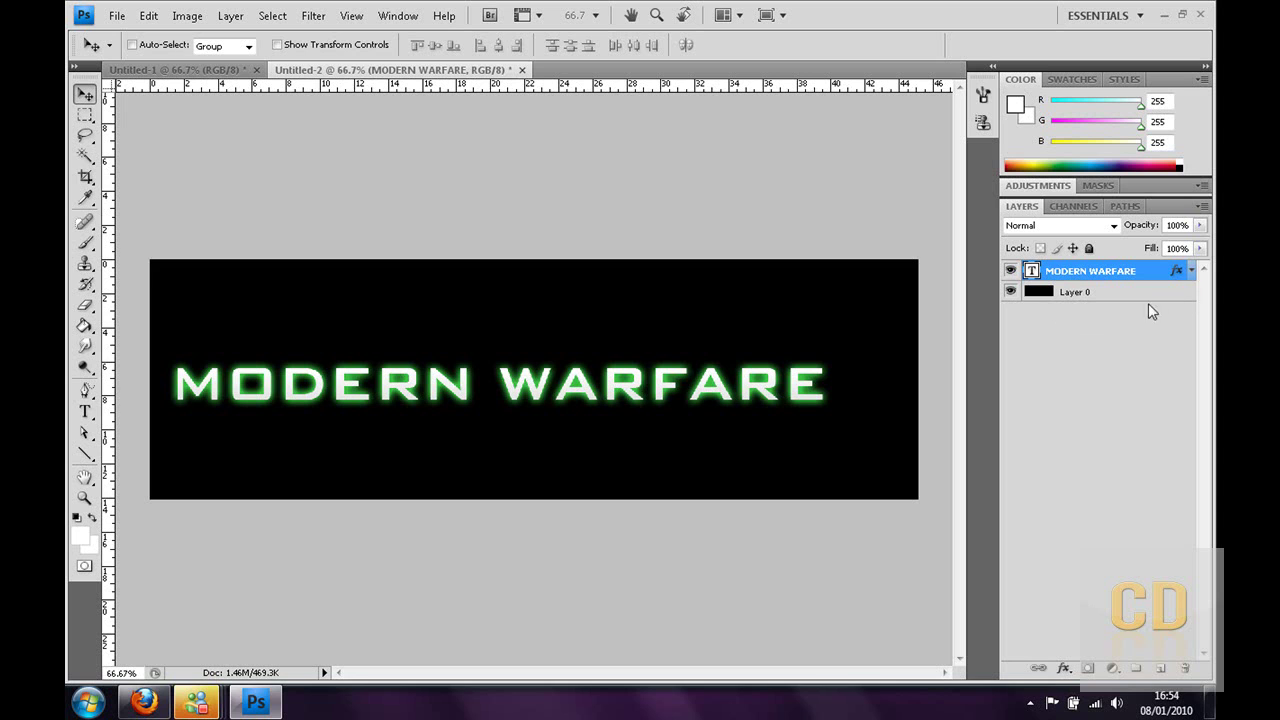
click(1162, 669)
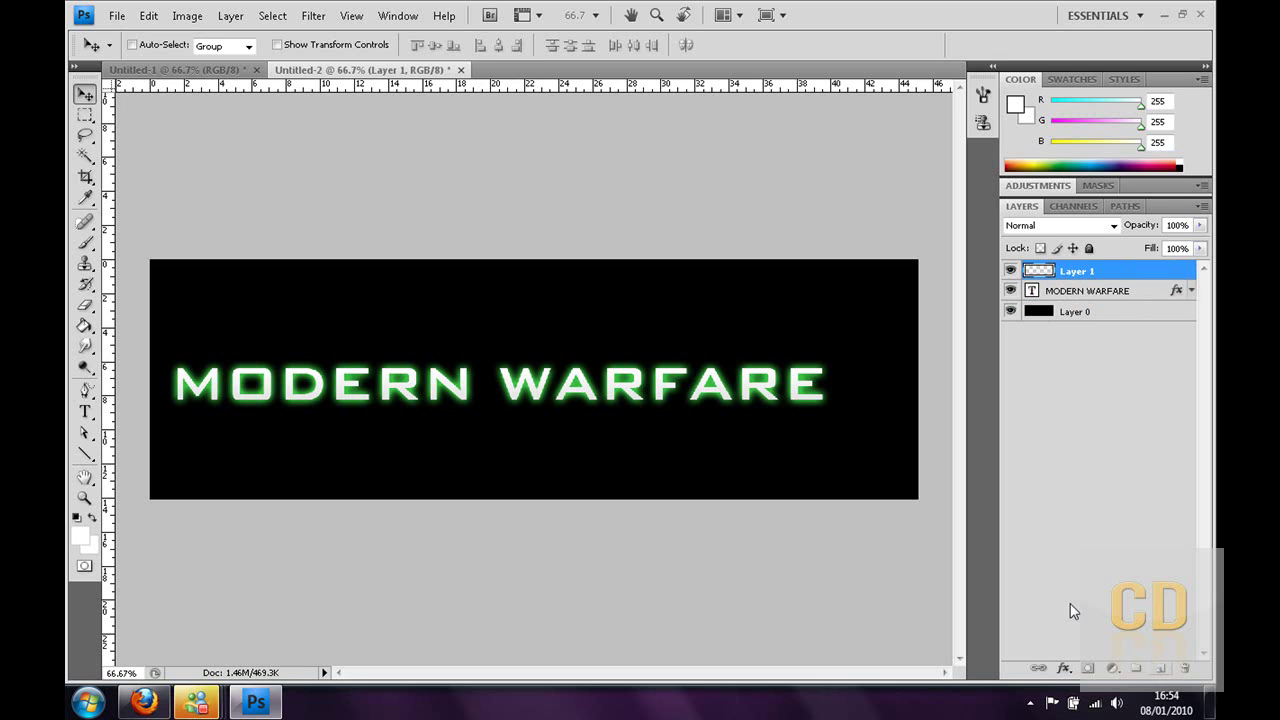
Draw a 1 px horizontal line across the MODERN WARFARE text with the Line Tool
click(87, 456)
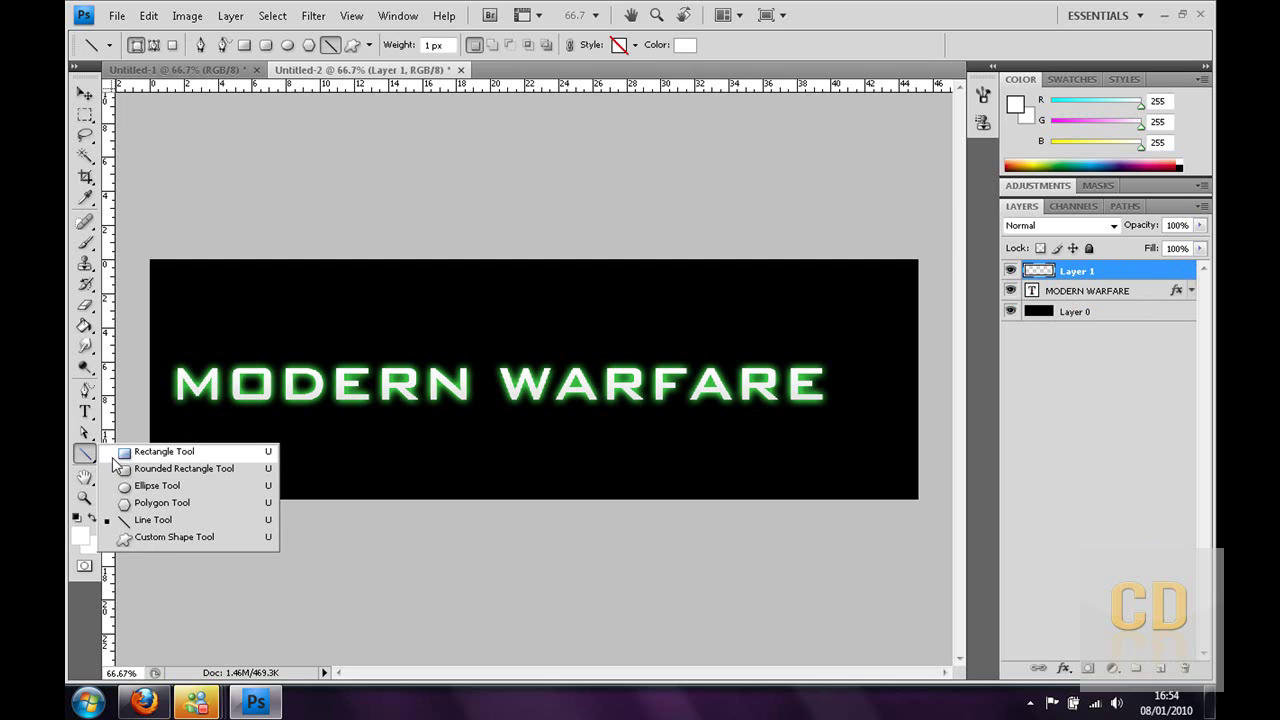
click(141, 524)
double_click(428, 44)
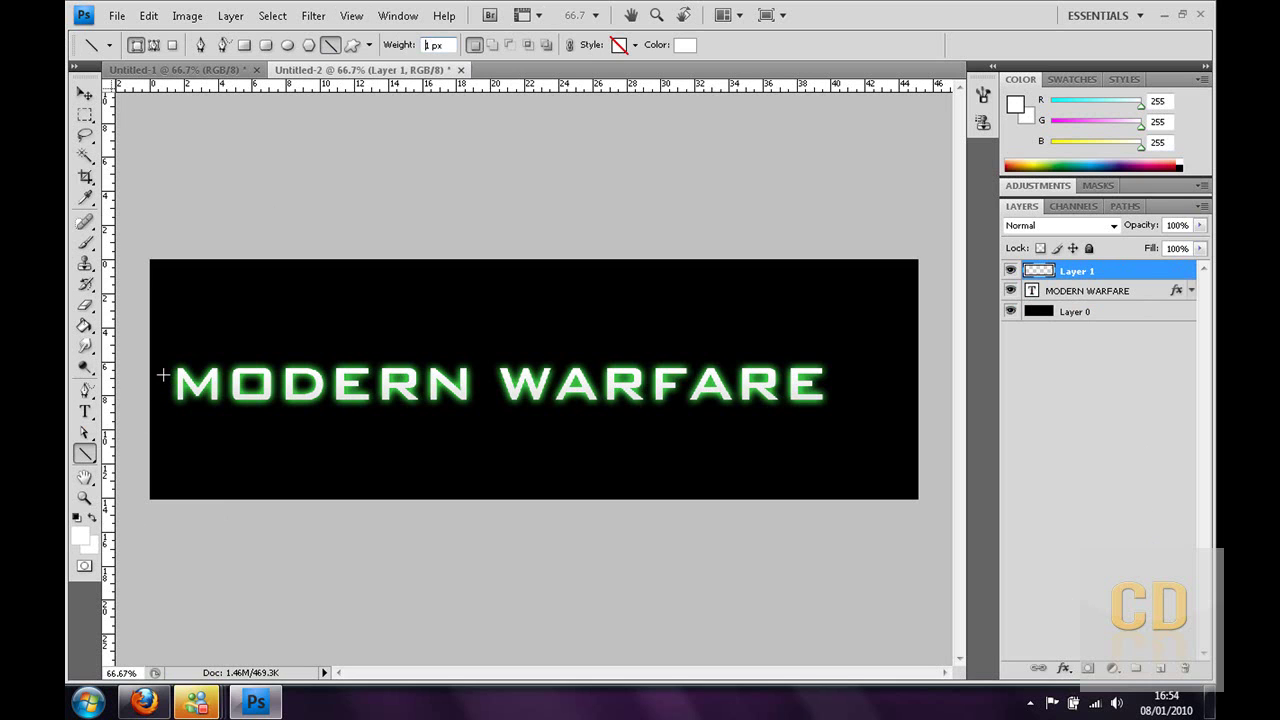
drag(246, 374, 760, 374)
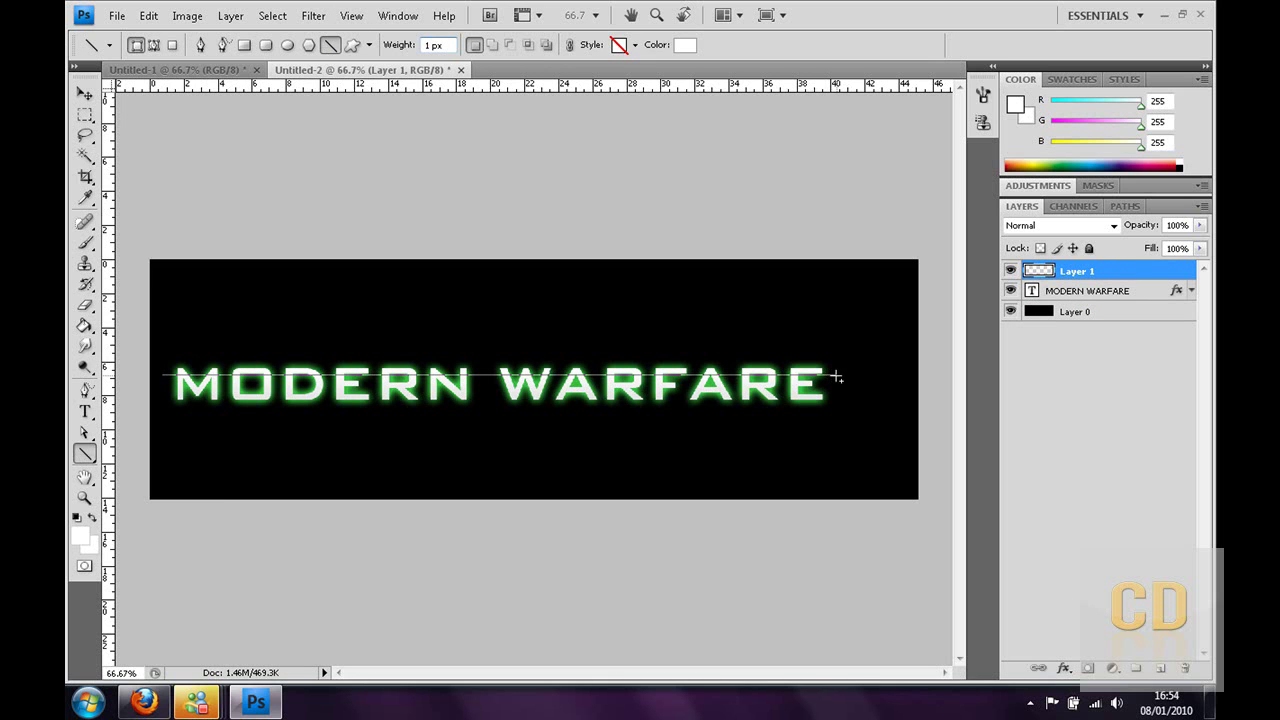
Finish the line and give its Shape 1 layer a white (ffffff) Color Overlay
drag(836, 377, 836, 377)
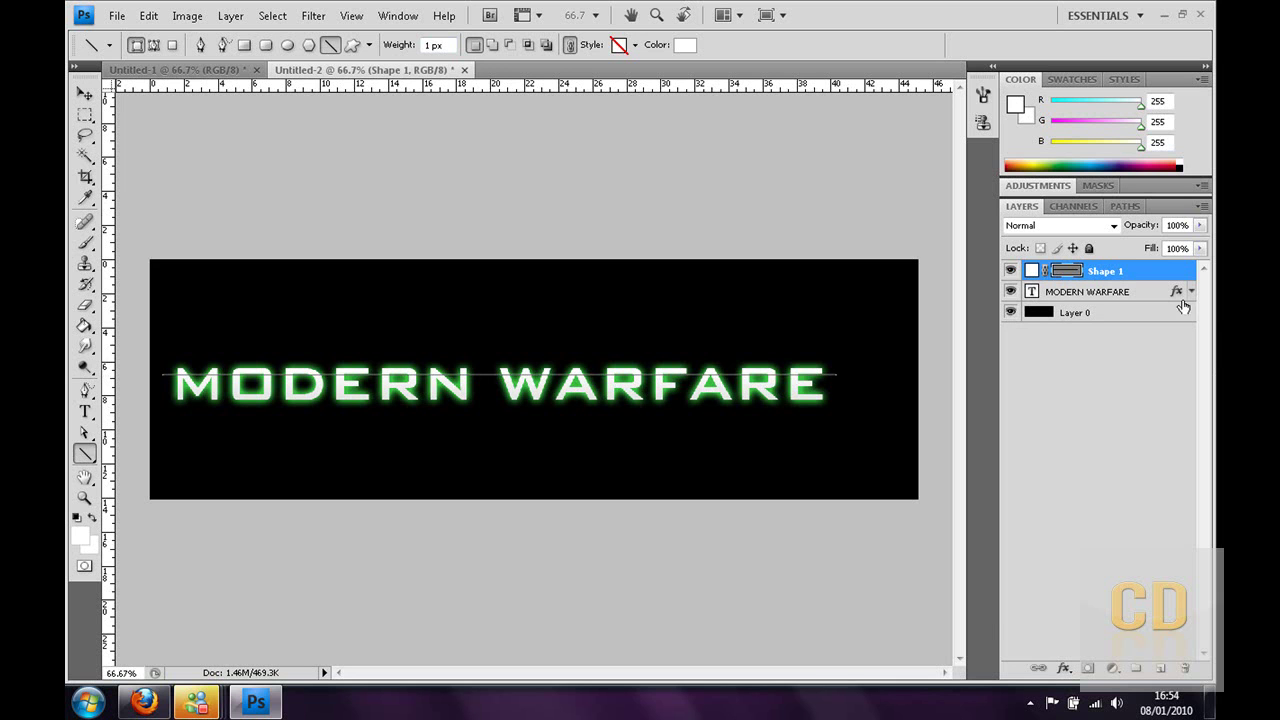
double_click(1161, 273)
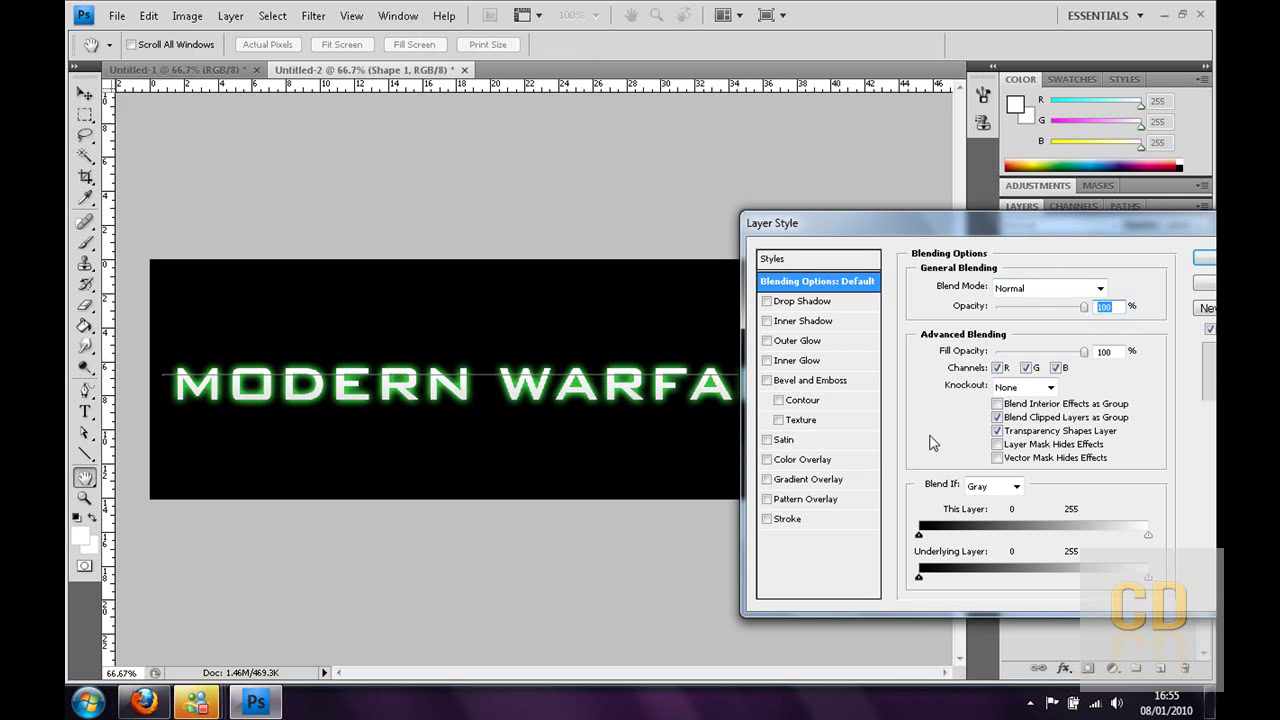
click(803, 459)
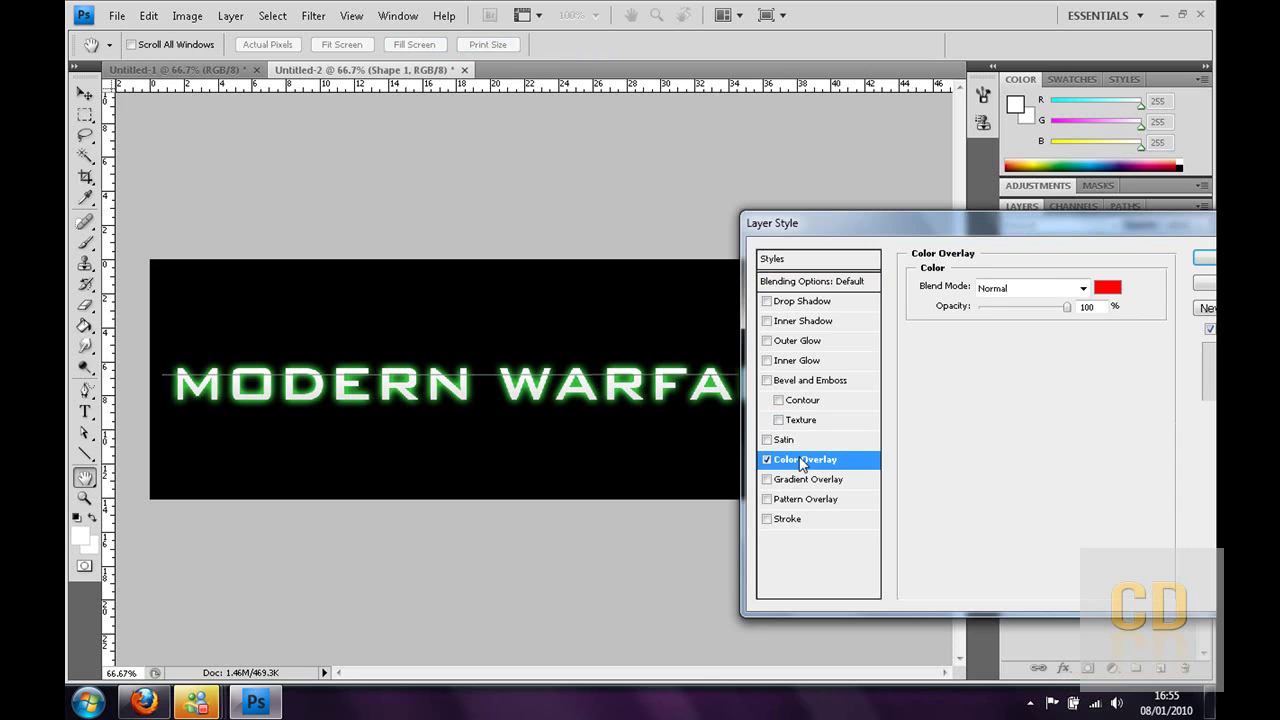
click(1108, 287)
drag(837, 346, 740, 134)
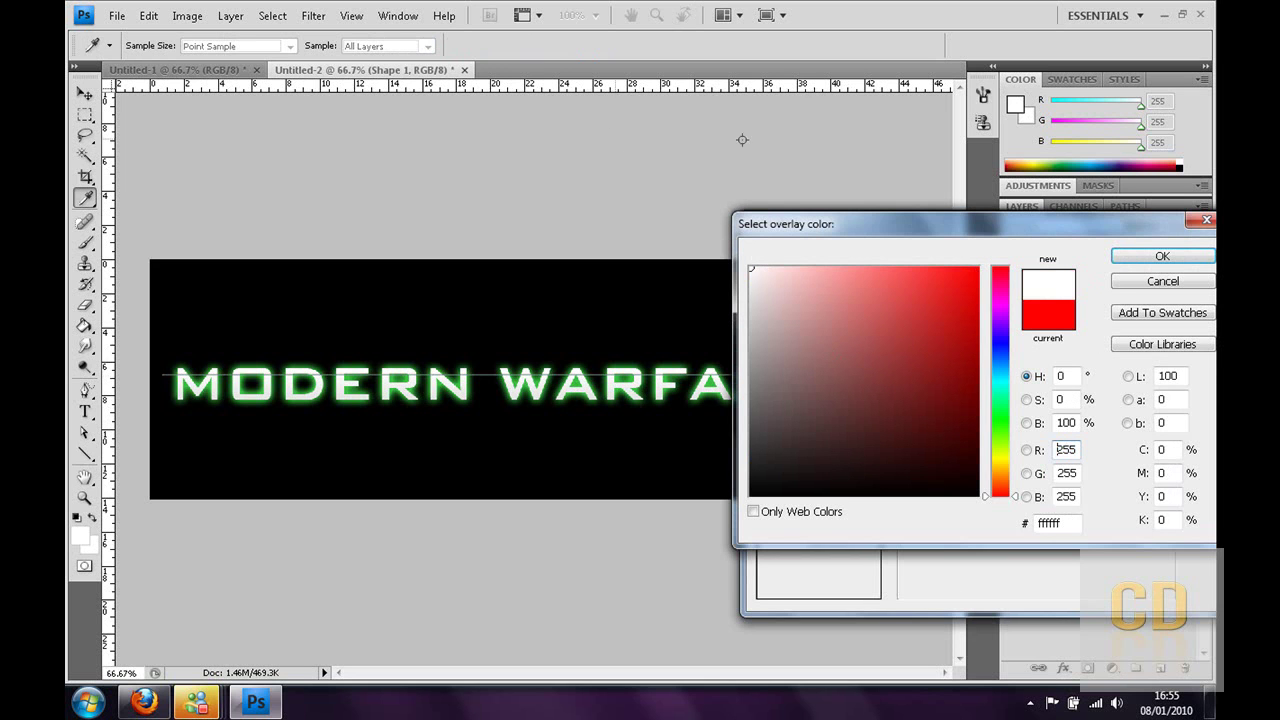
click(1162, 256)
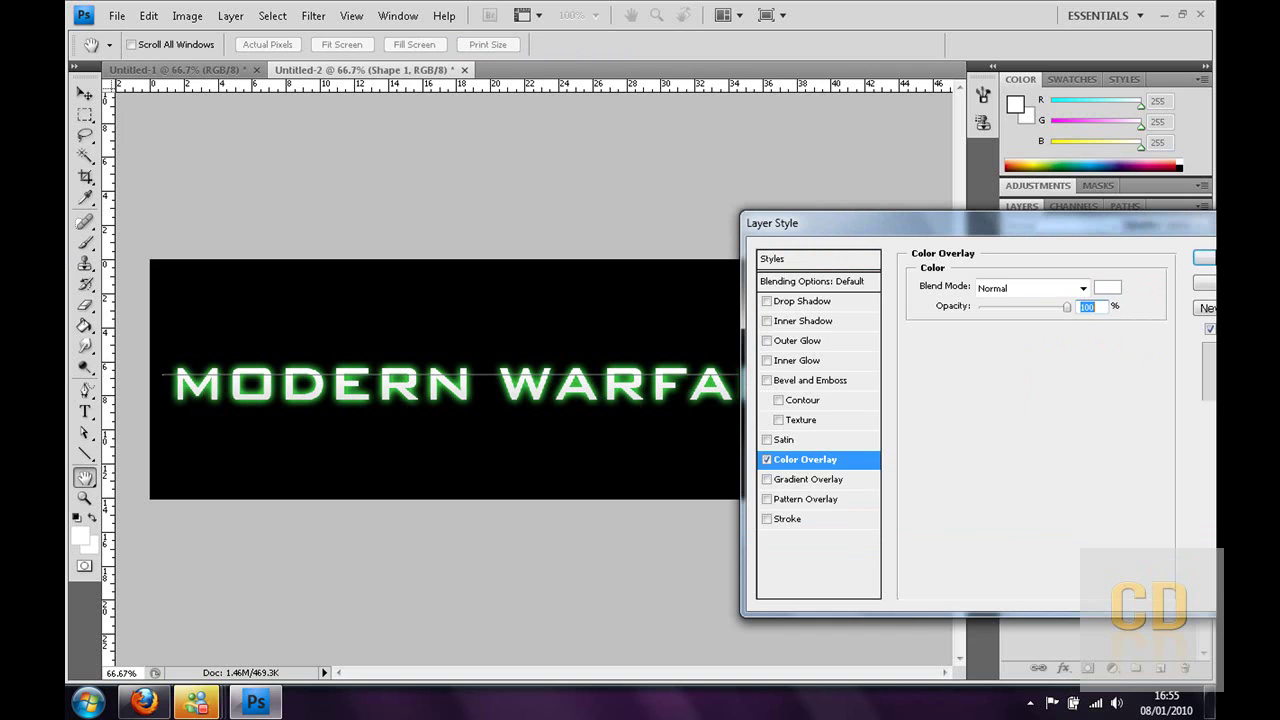
click(1205, 258)
click(85, 93)
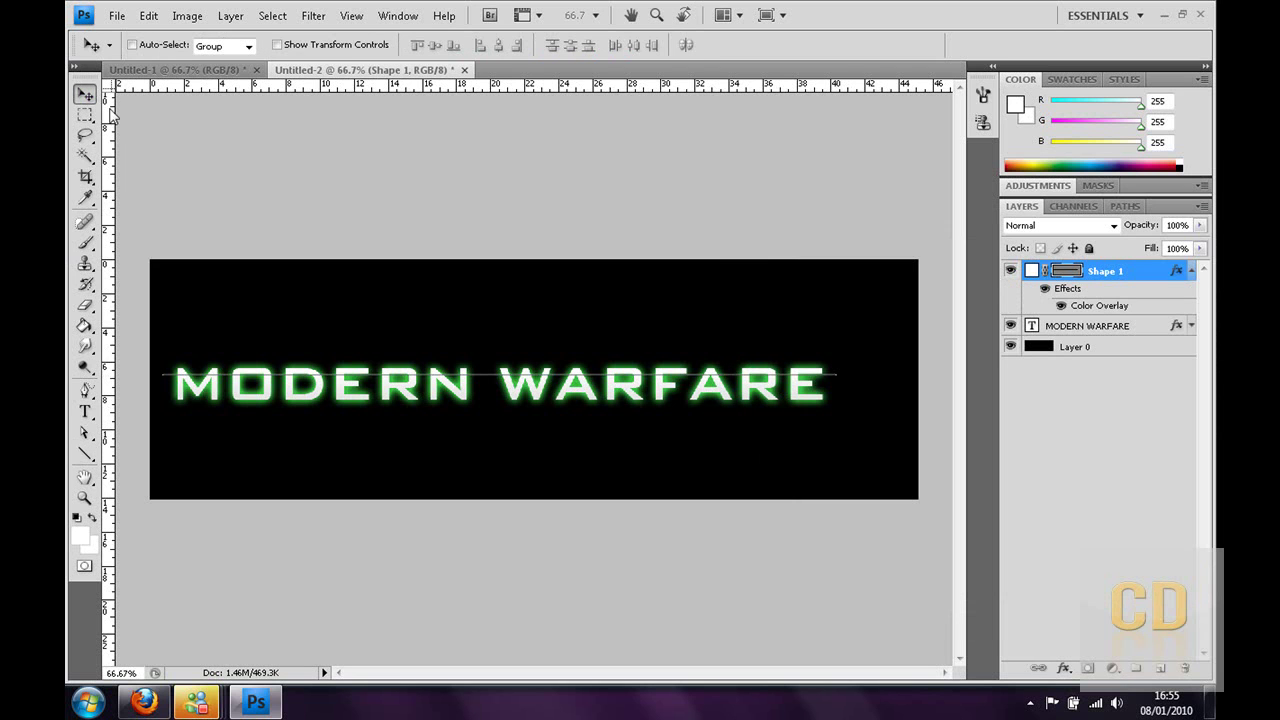
Set the Shape 1 line layer's blend mode to Soft Light
click(1190, 271)
click(1113, 228)
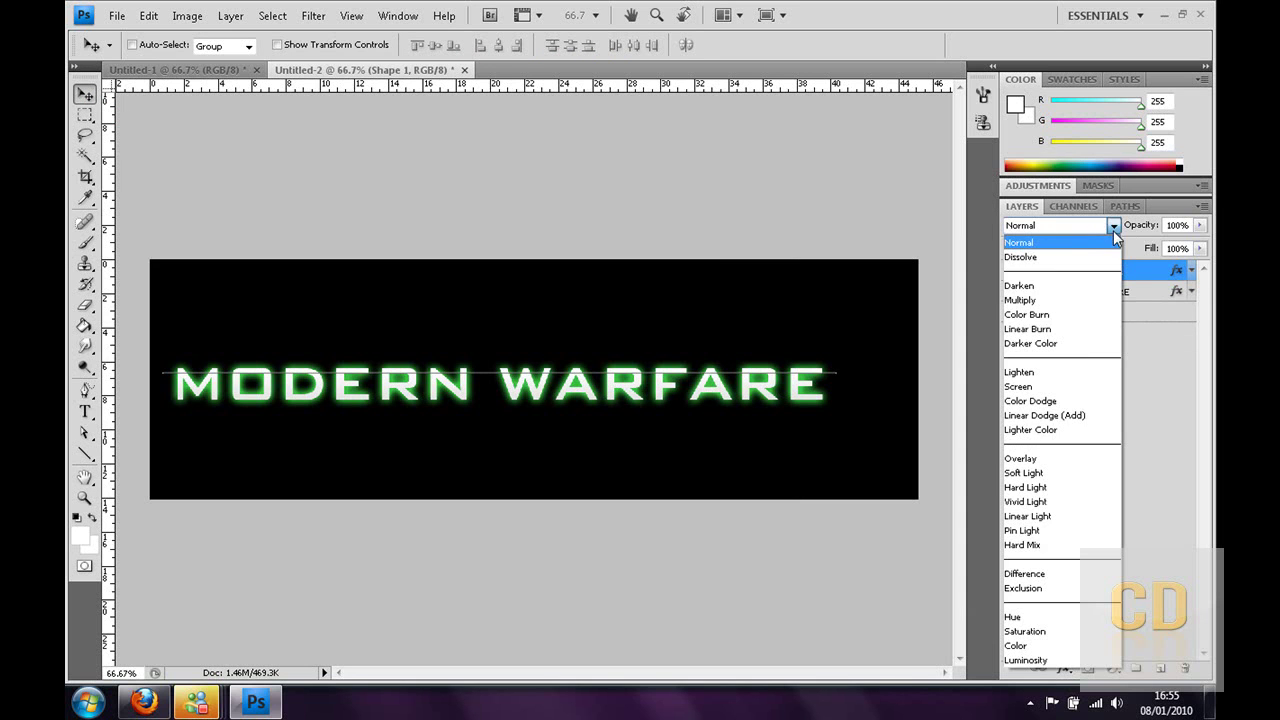
click(1035, 473)
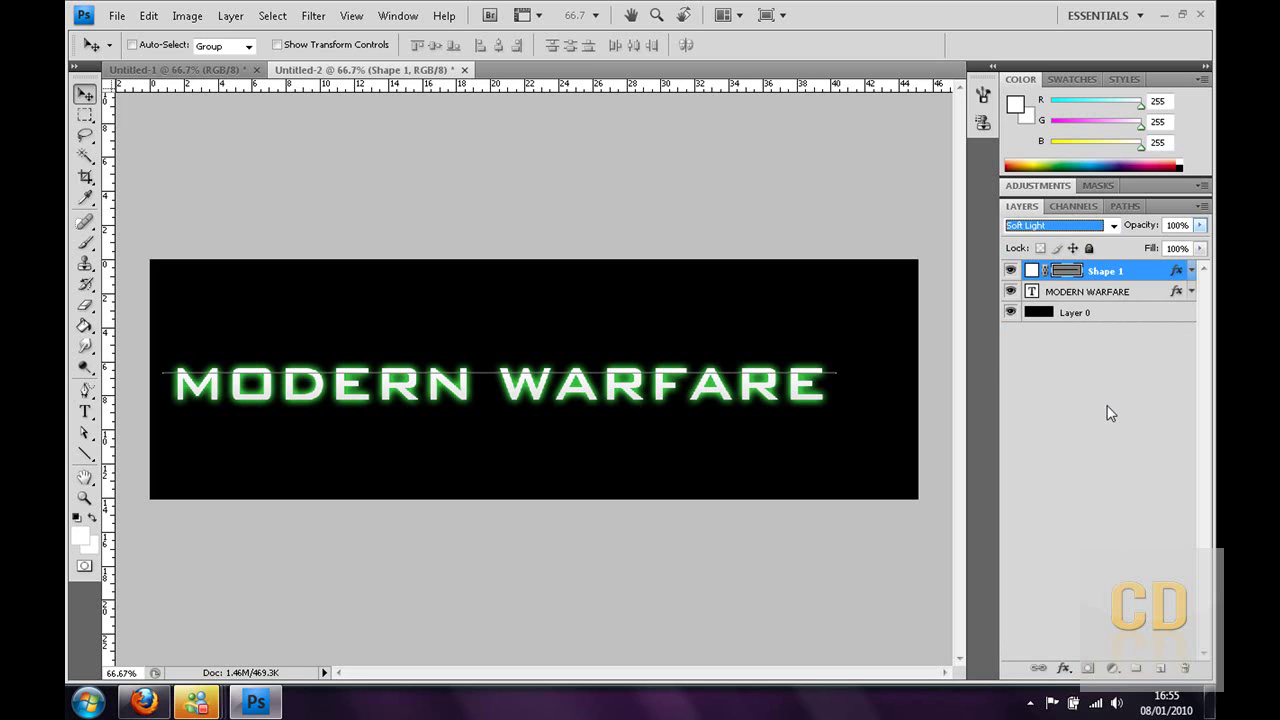
click(1098, 439)
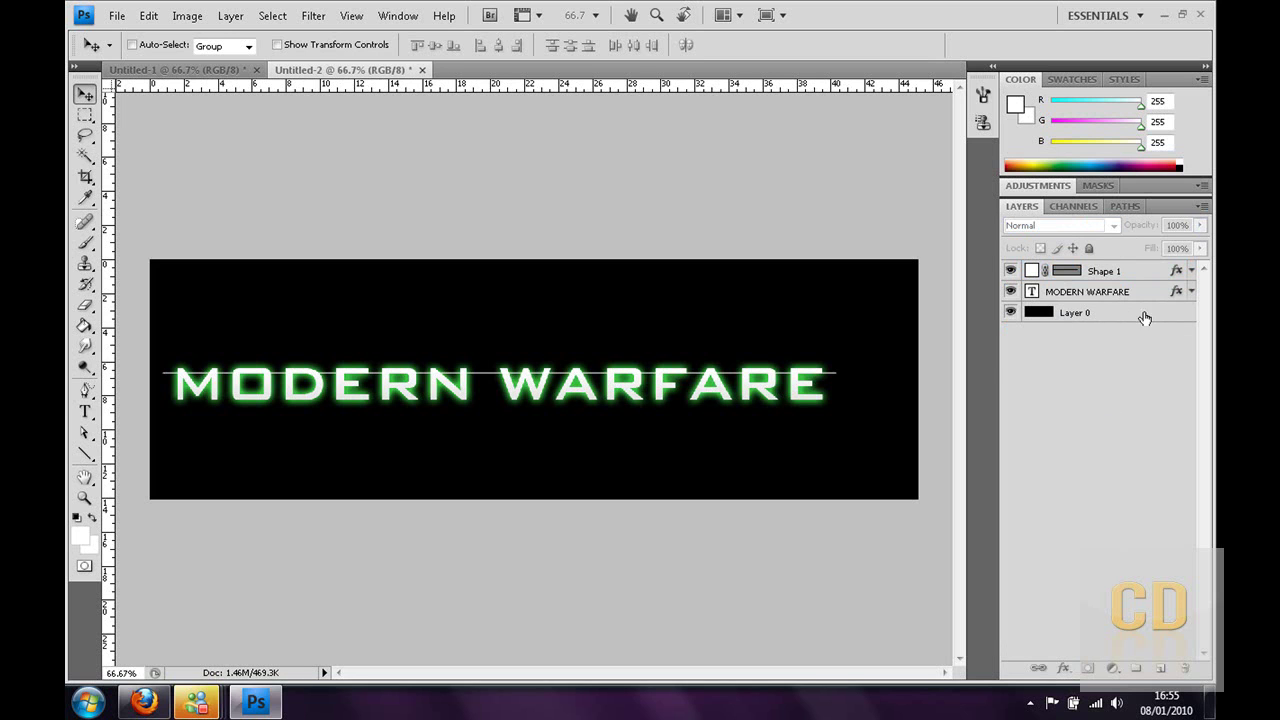
Lower the Shape 1 layer's opacity to 20%
click(1158, 270)
click(1200, 227)
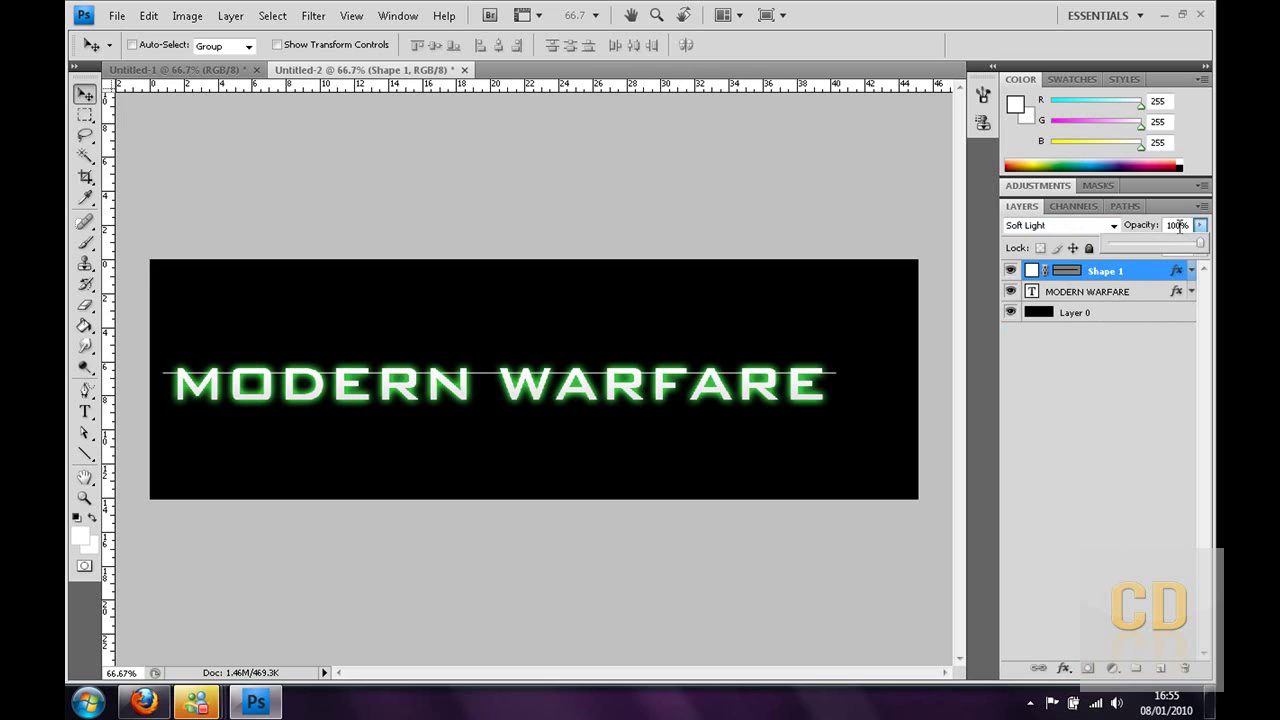
click(1178, 225)
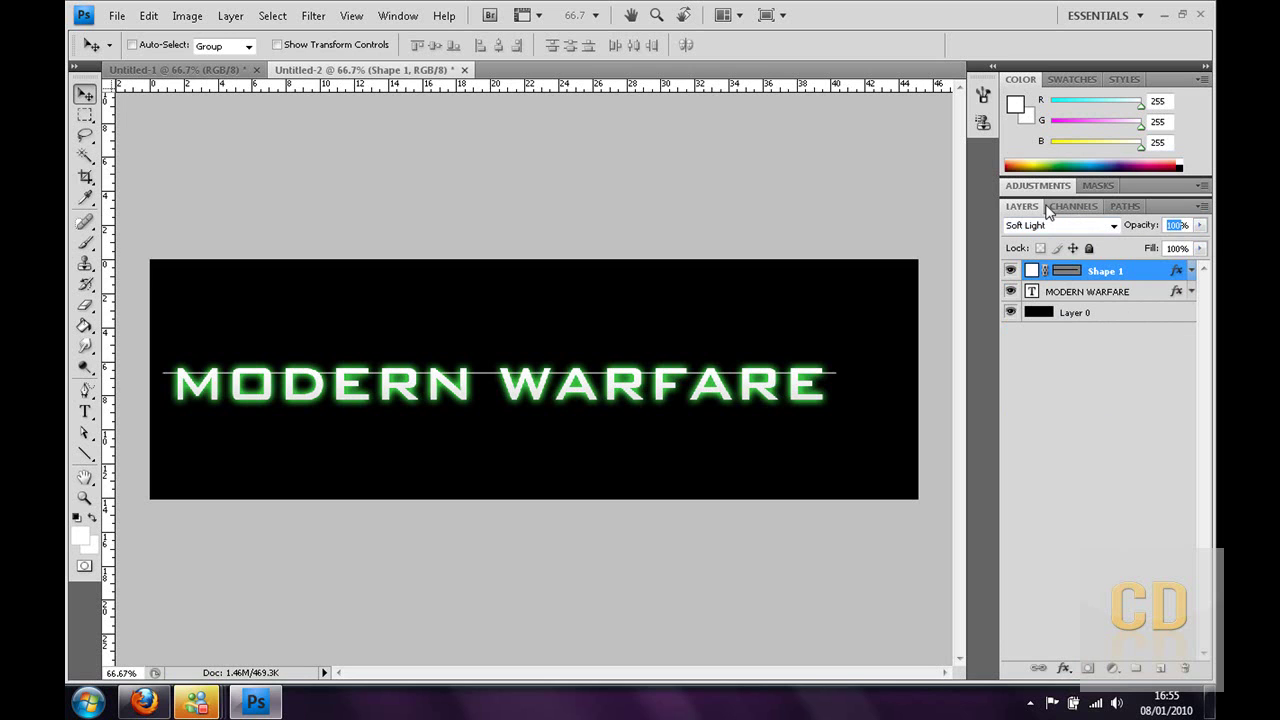
text(50)
text(20)
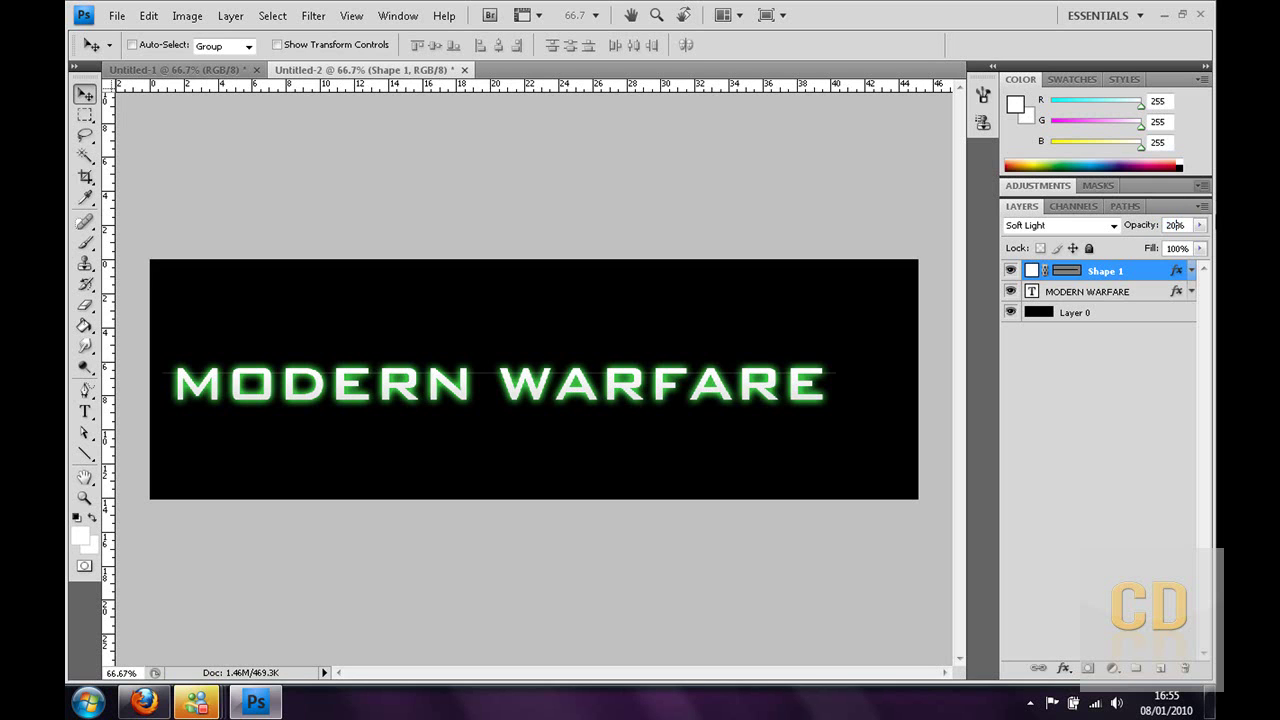
click(1160, 342)
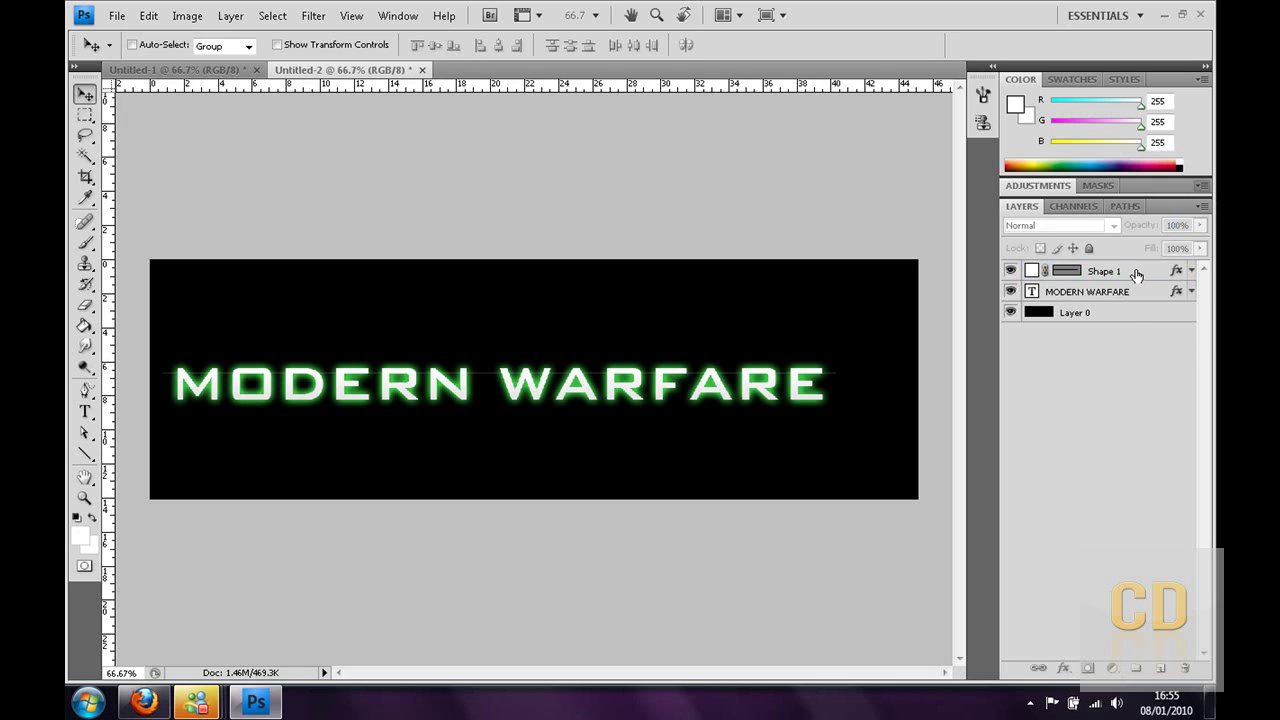
Duplicate the faded line layer four times, nudging the first copy down slightly
drag(1136, 276, 1158, 668)
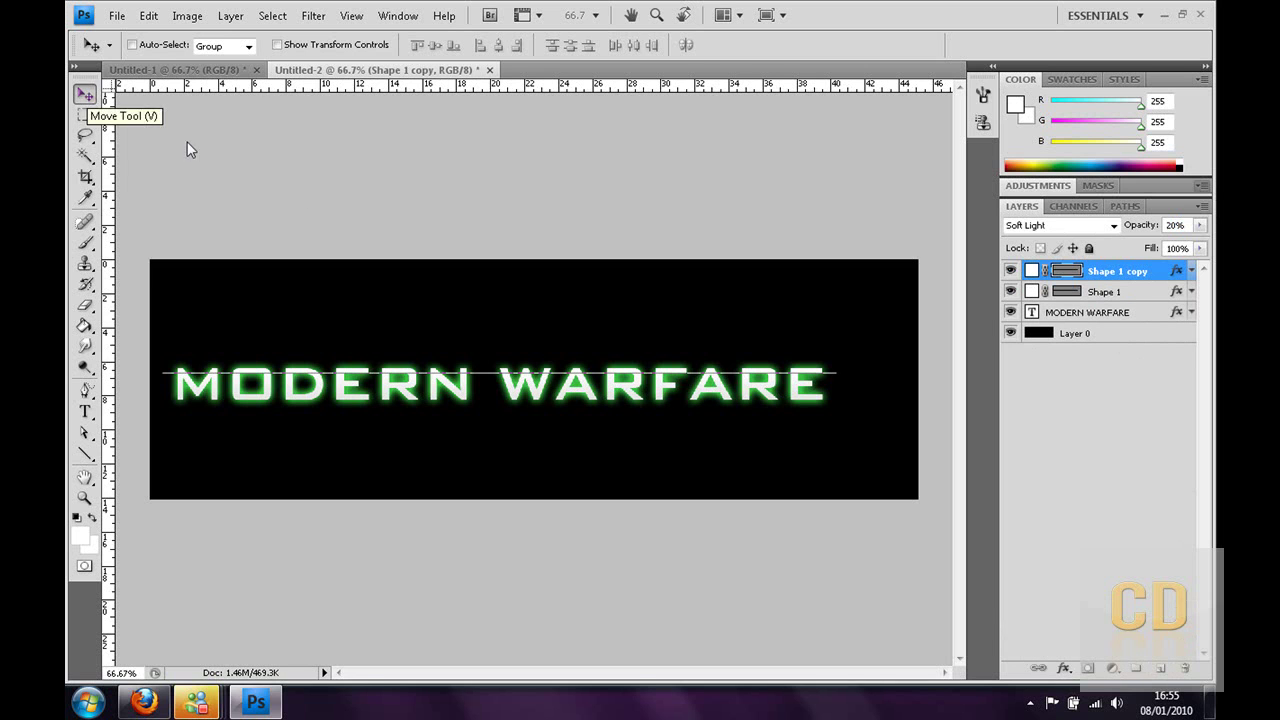
key(Down)
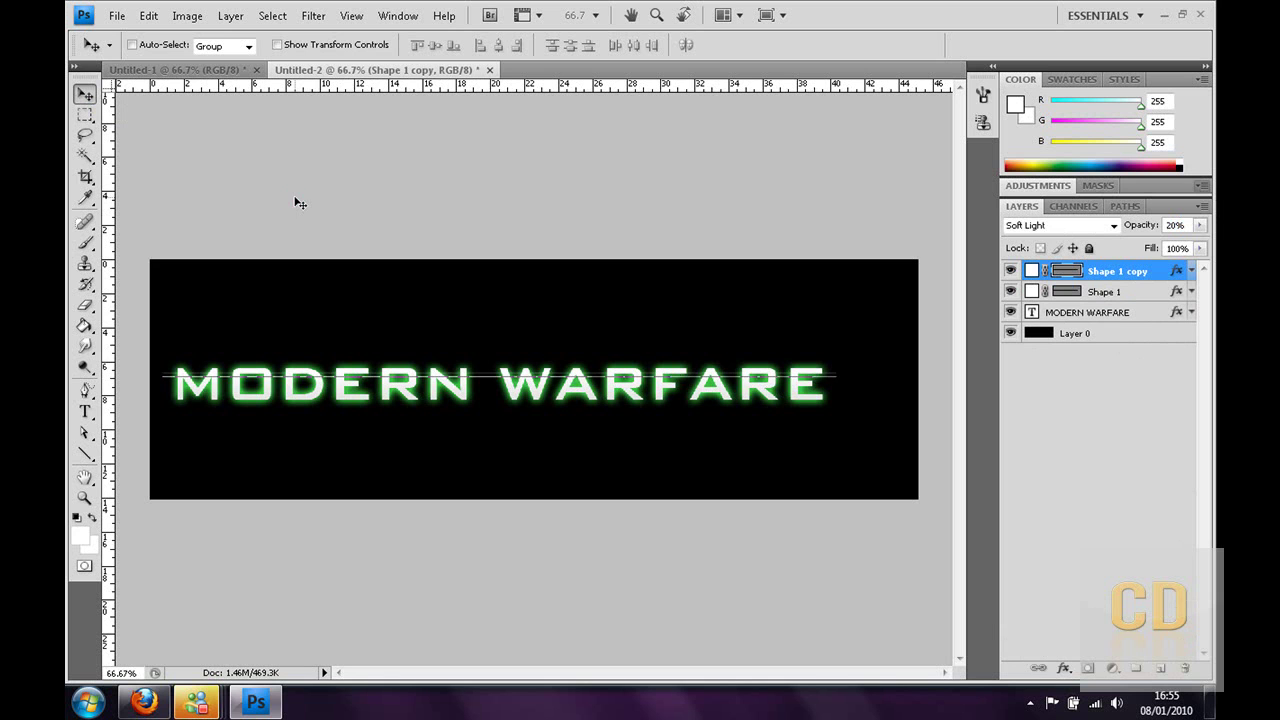
drag(1160, 276, 1162, 665)
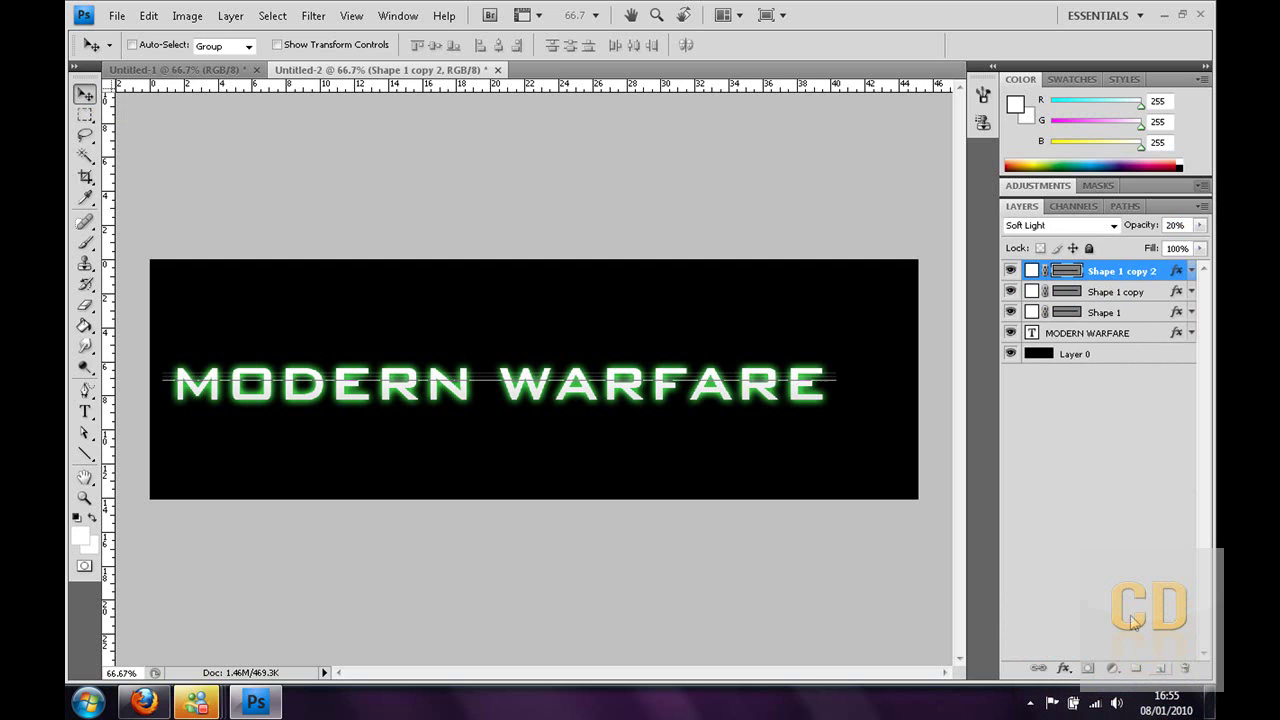
drag(1110, 271, 1158, 666)
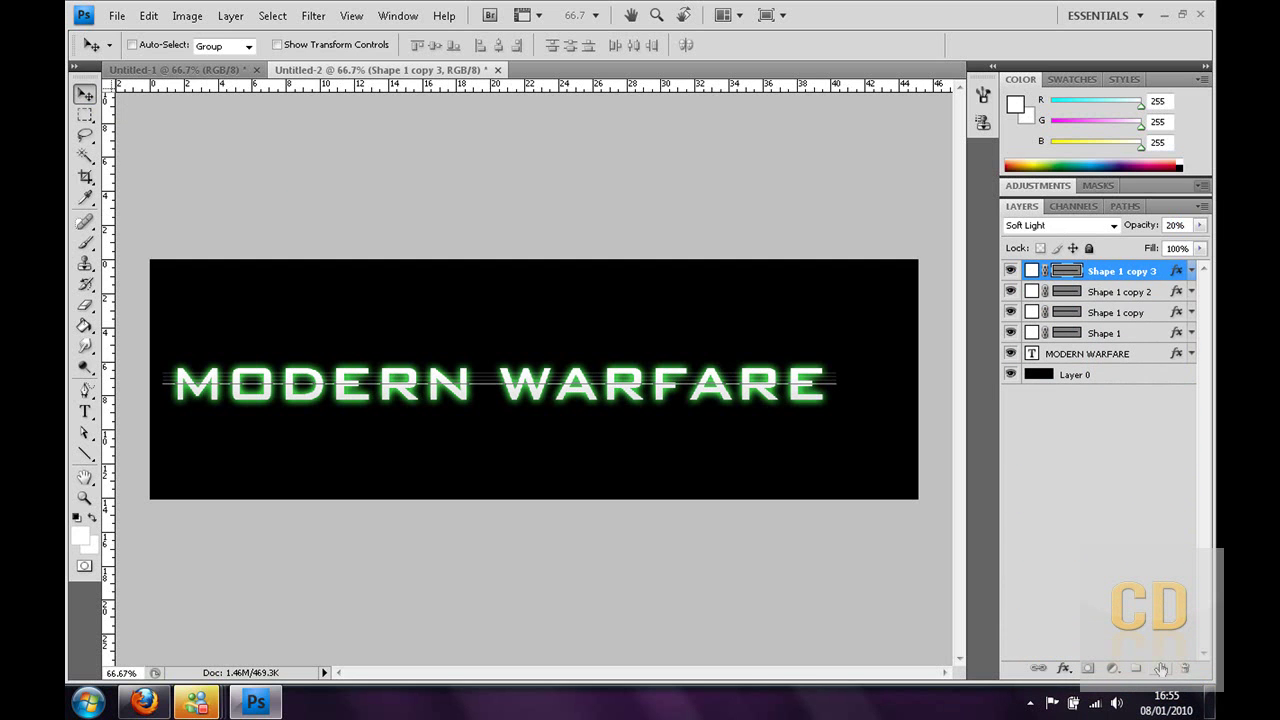
drag(1036, 267, 1158, 667)
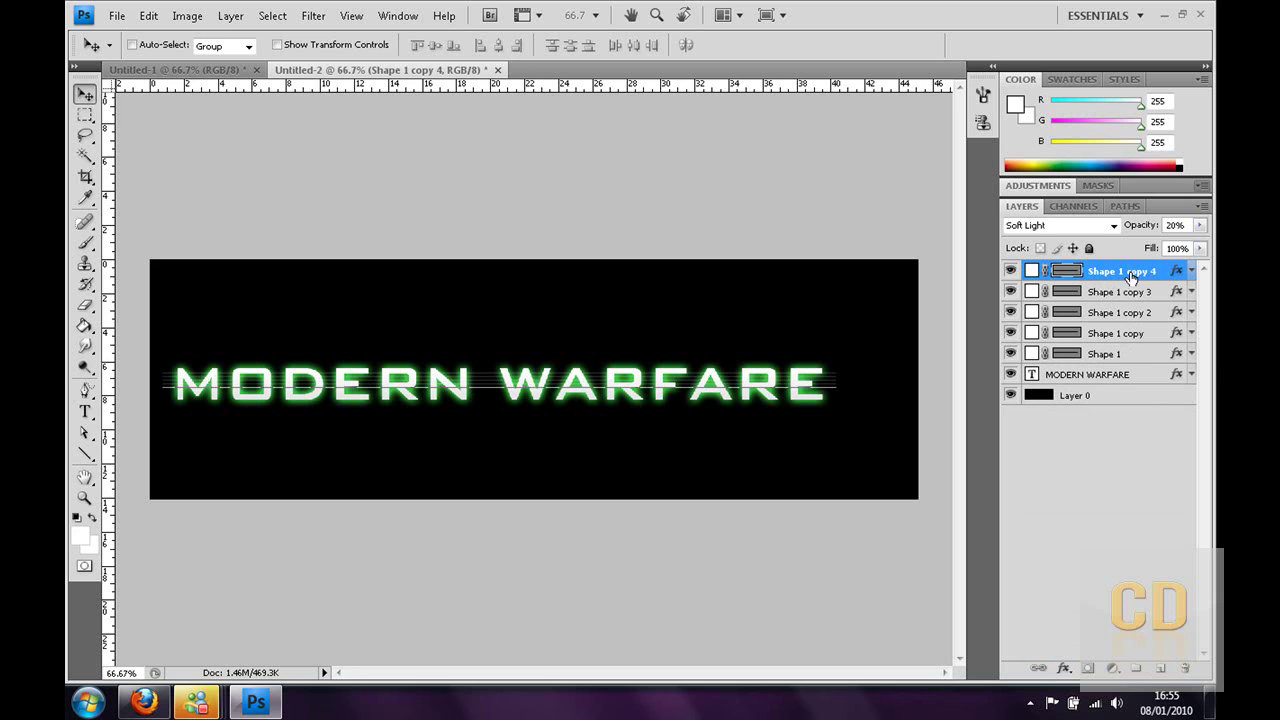
Make five more copies up to Shape 1 copy 9, then check the Firefox reference
drag(1132, 274, 1162, 667)
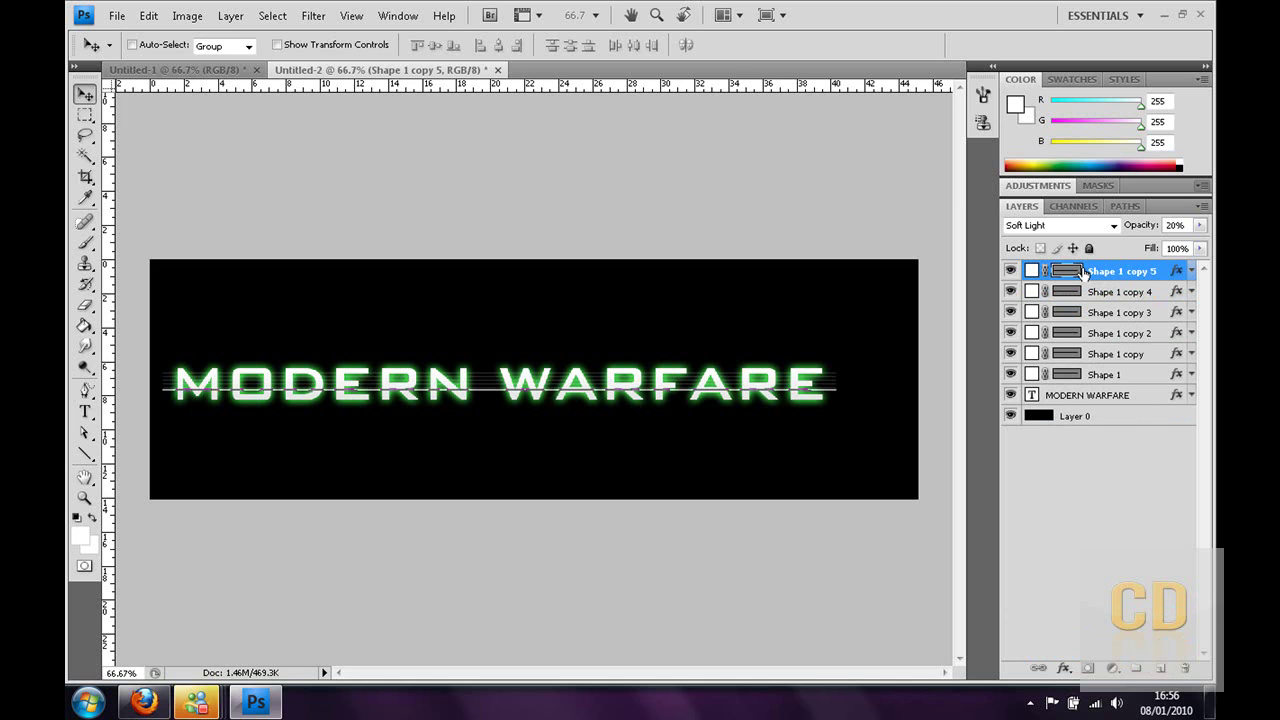
drag(1083, 273, 1160, 666)
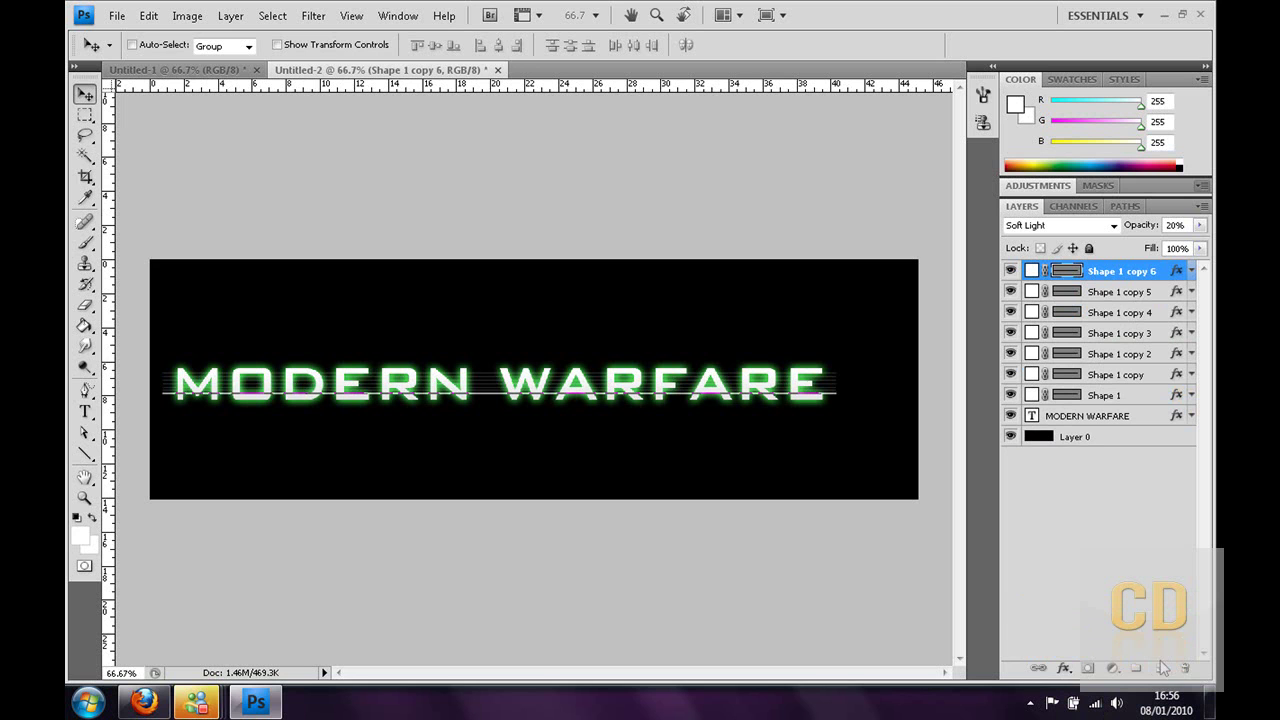
drag(1155, 270, 1158, 673)
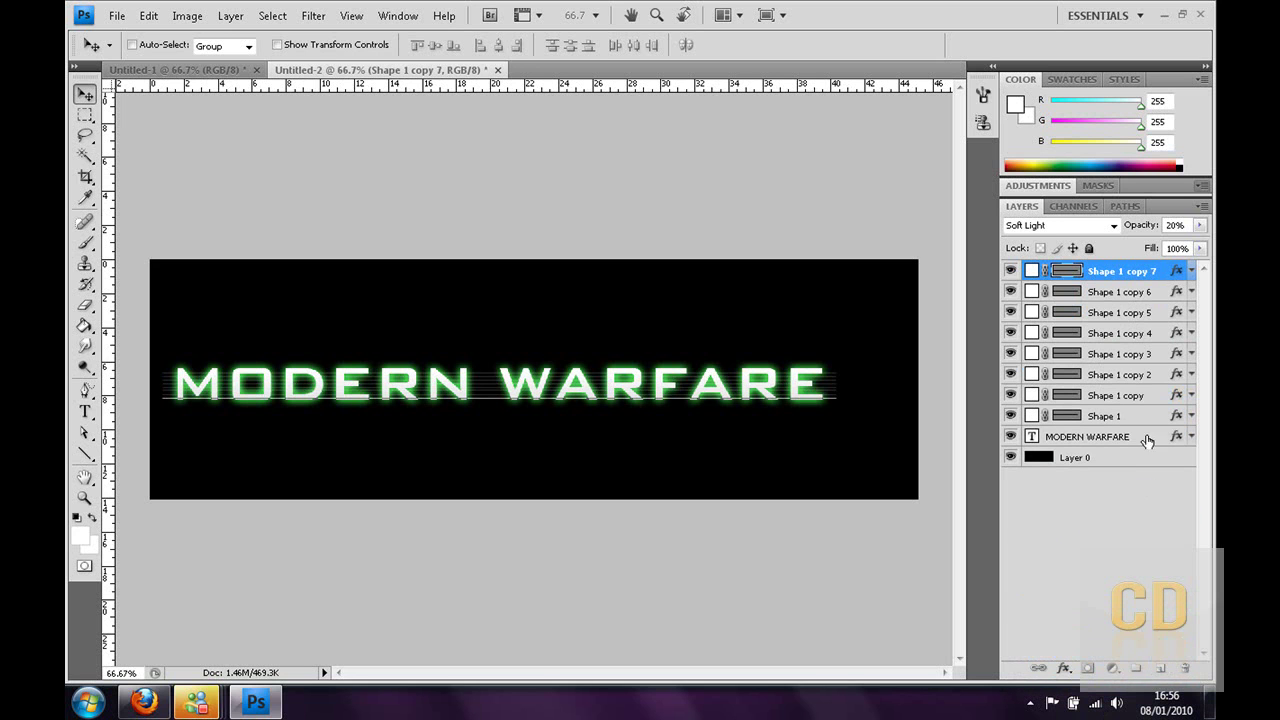
drag(1120, 275, 1160, 670)
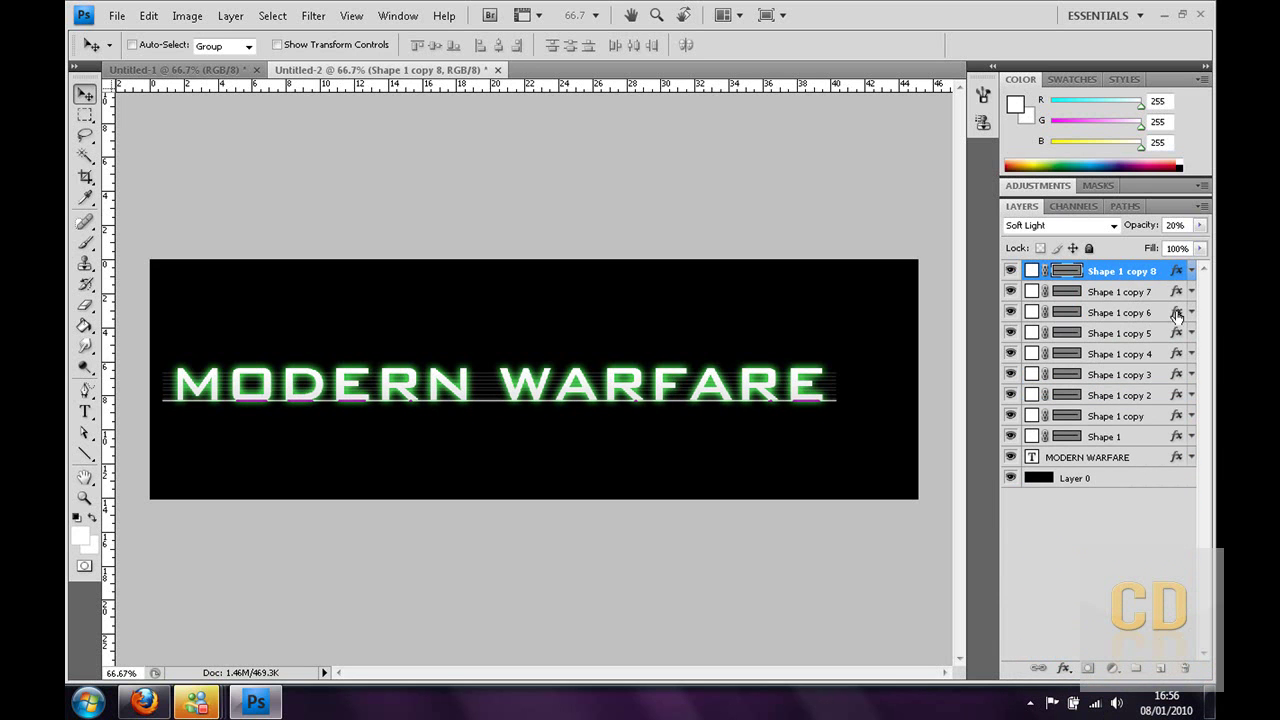
drag(1148, 272, 1162, 670)
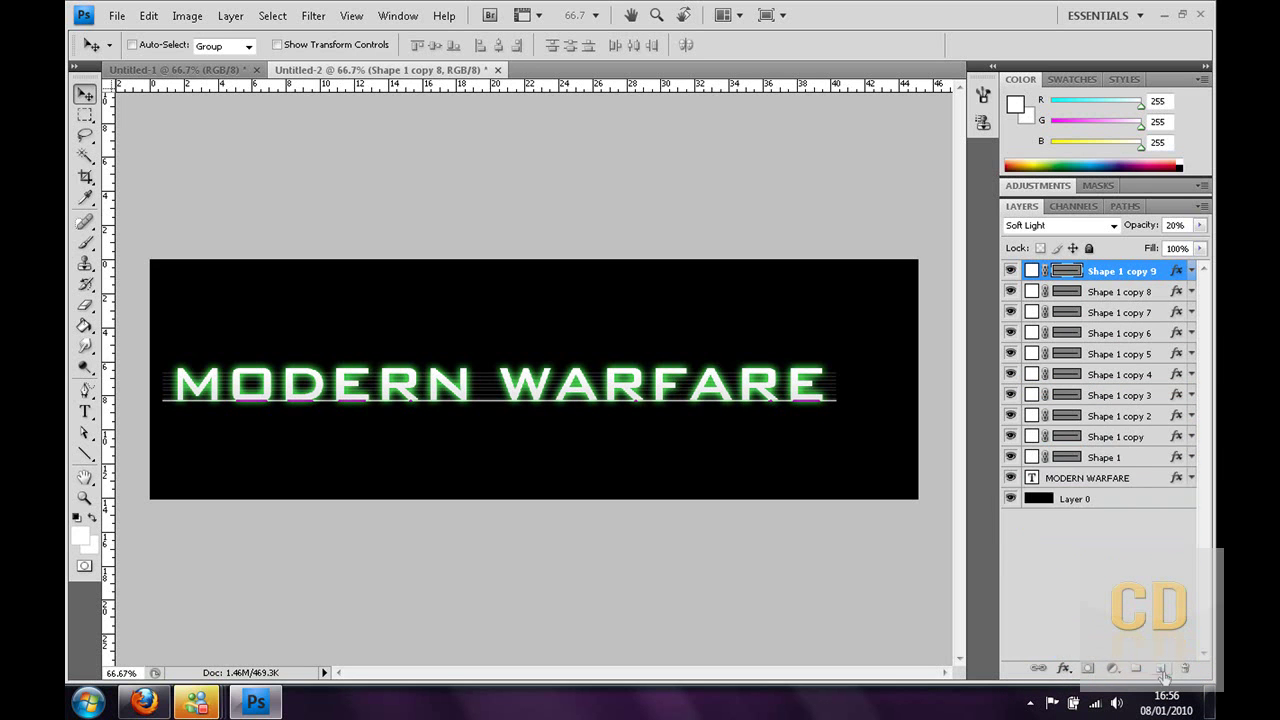
click(143, 701)
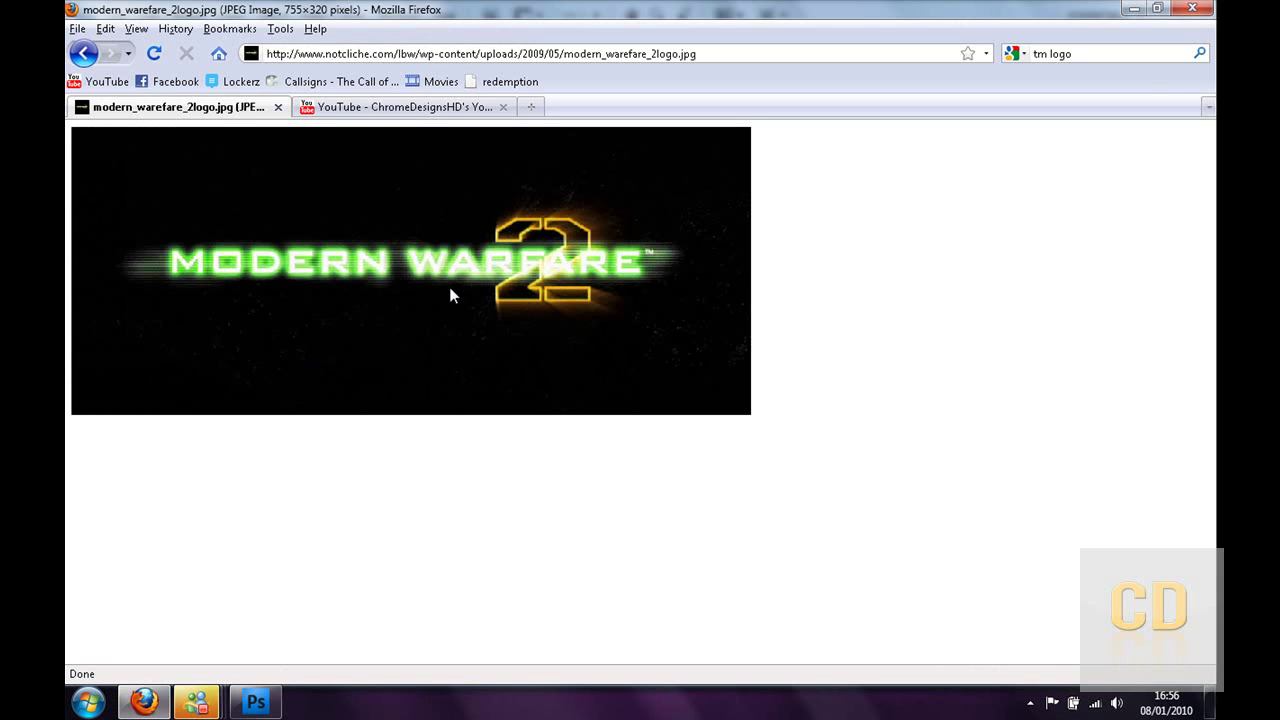
click(255, 703)
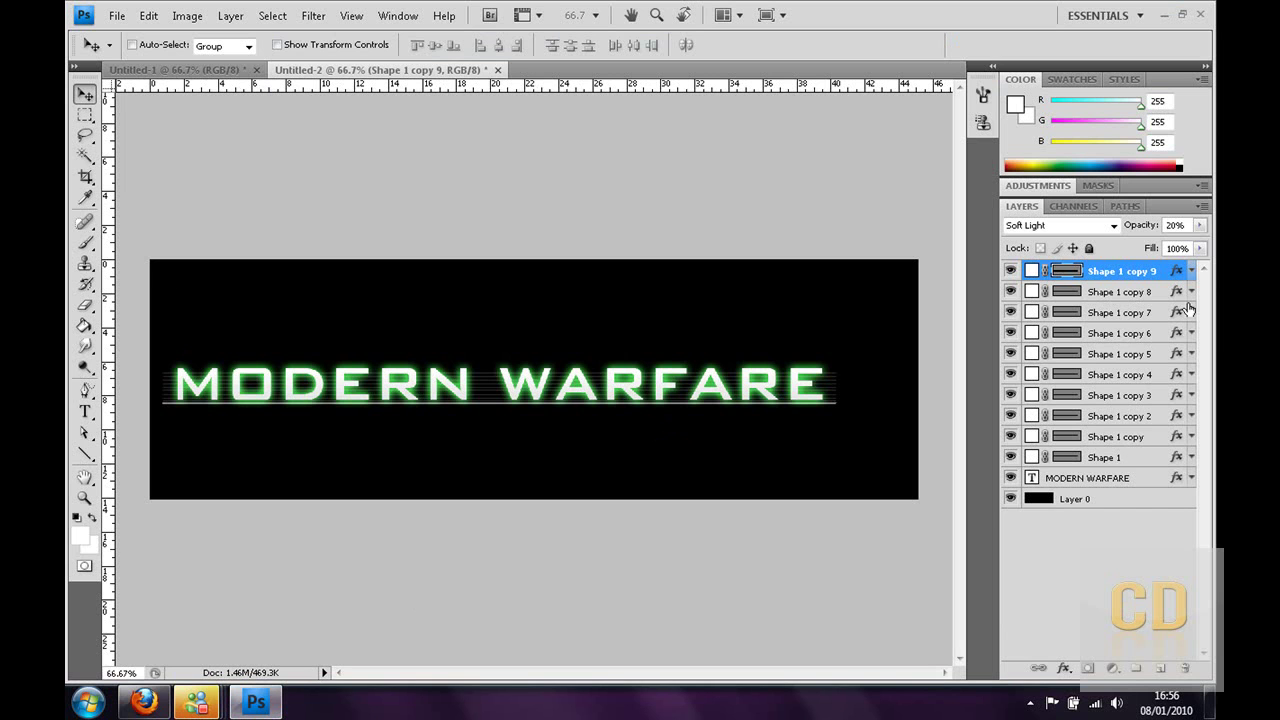
Duplicate the original Shape 1 streak as Shape 1 copy 10 and select it
click(1103, 457)
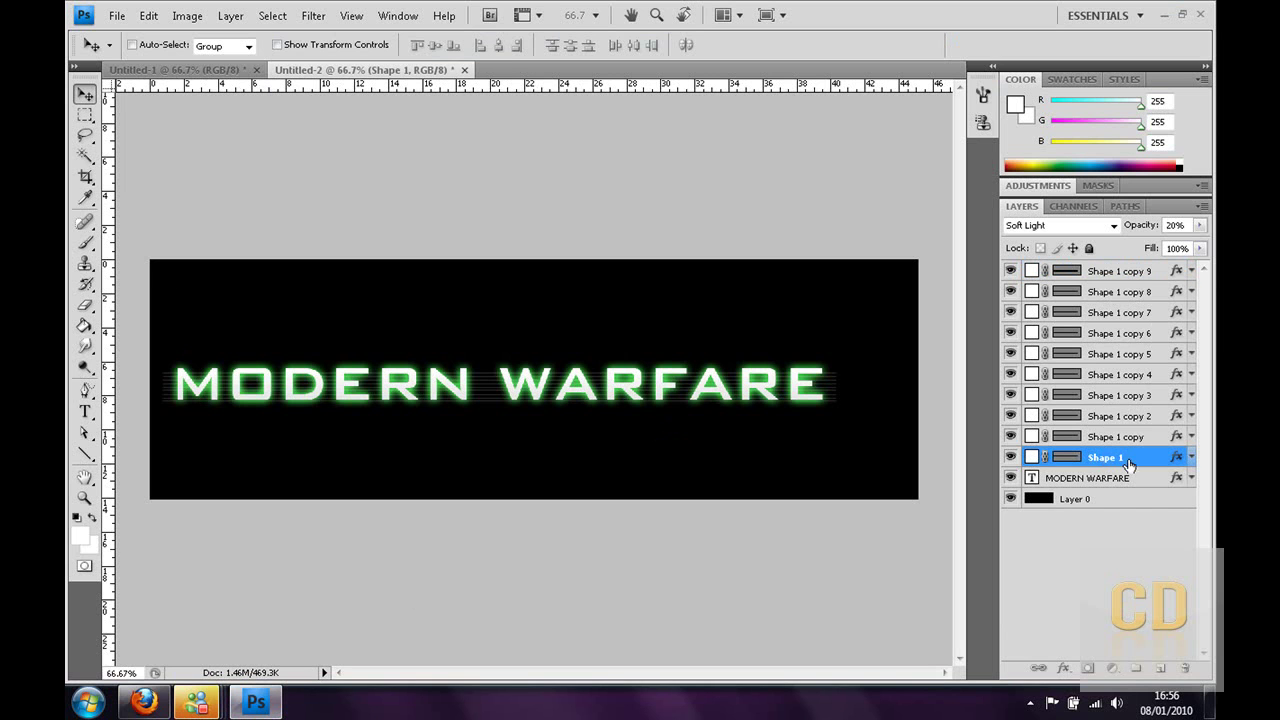
drag(1128, 462, 1158, 668)
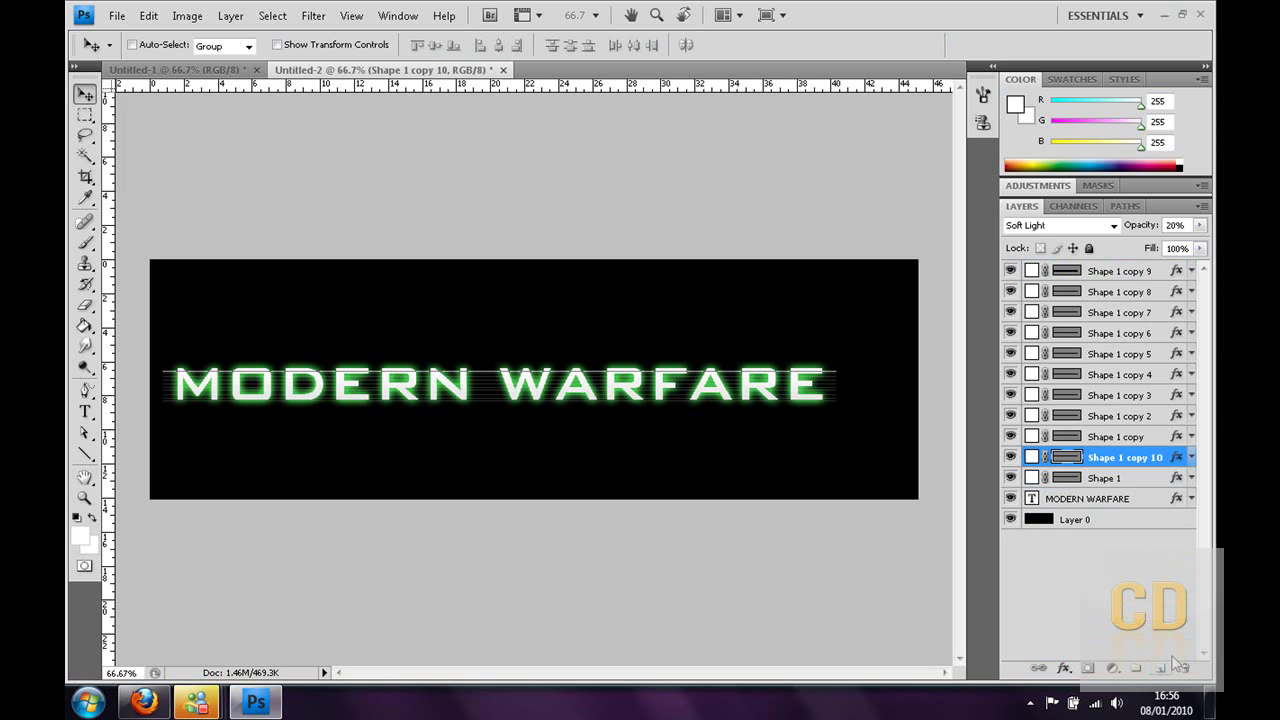
click(1111, 586)
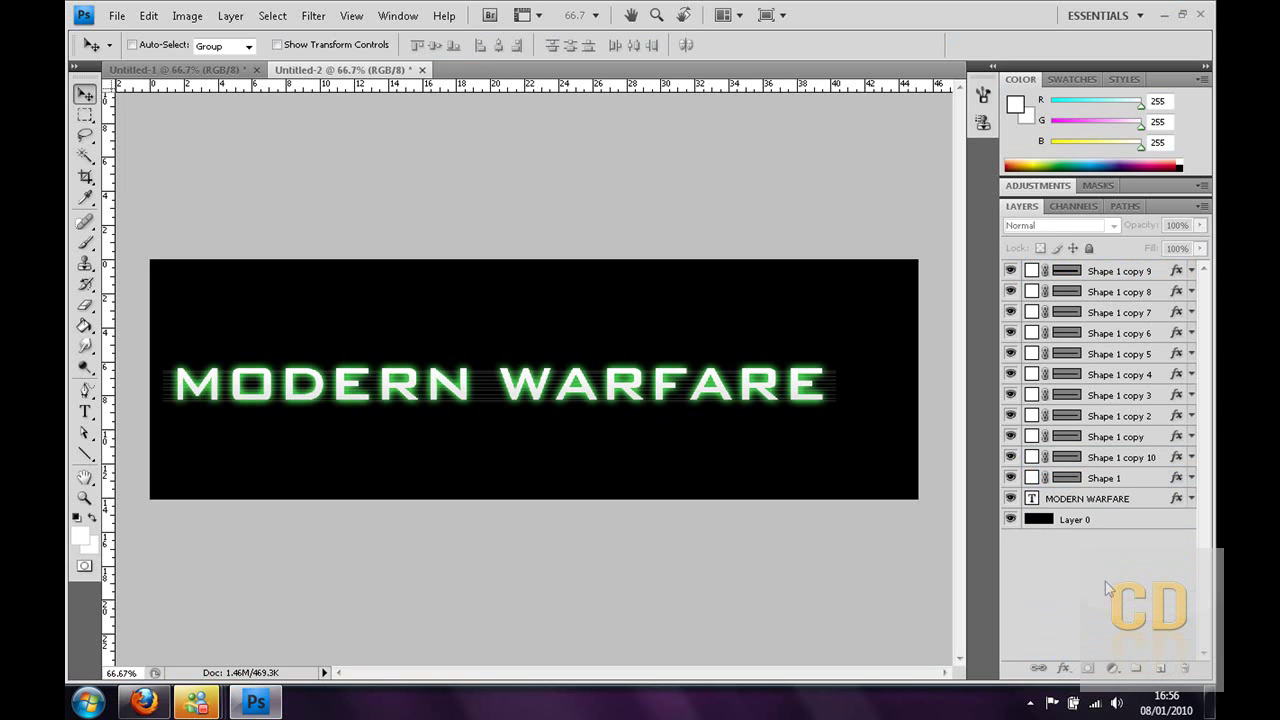
click(1108, 459)
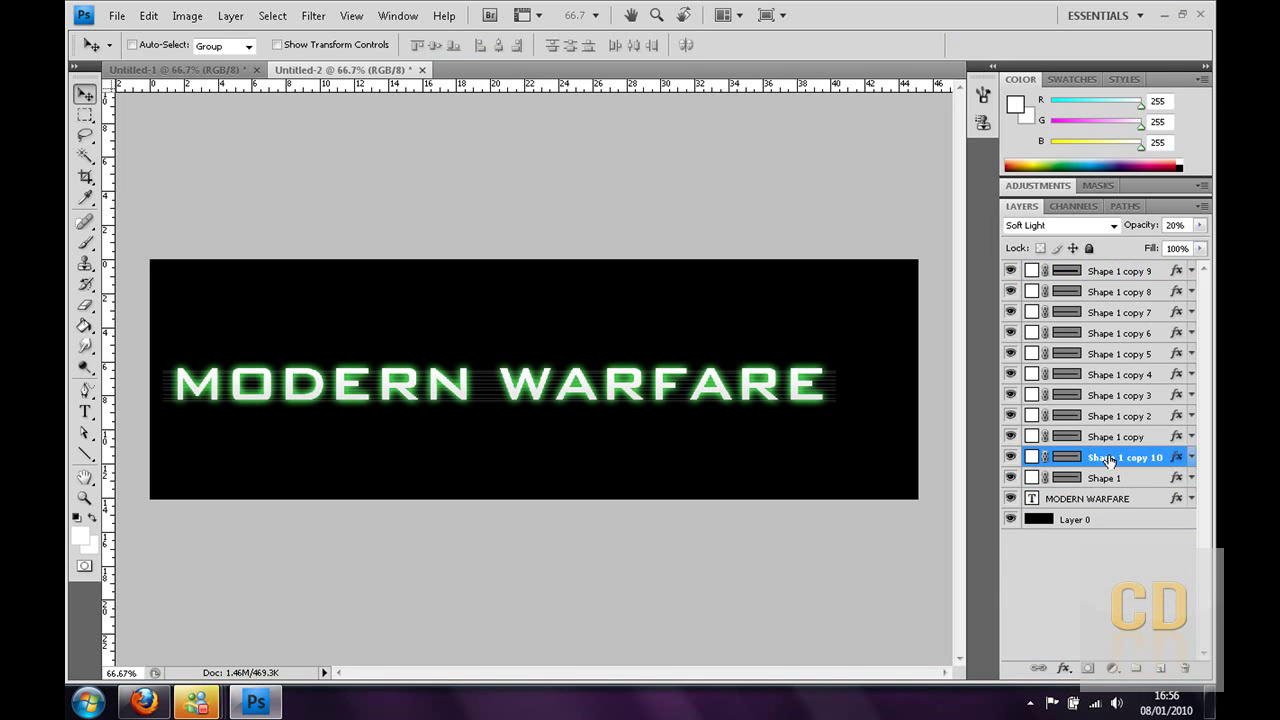
Transform Shape 1 copy 10 to 300% height and 101.7% width, then apply
click(148, 15)
mouse_move(216, 354)
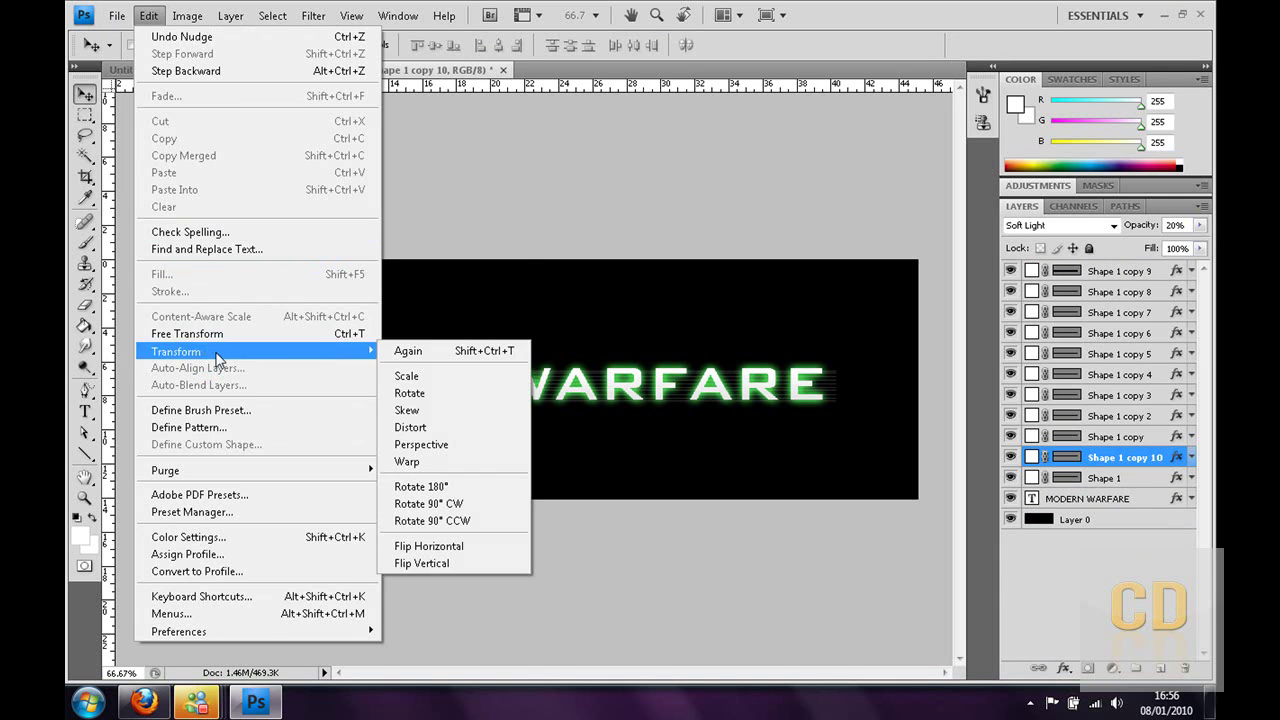
click(409, 393)
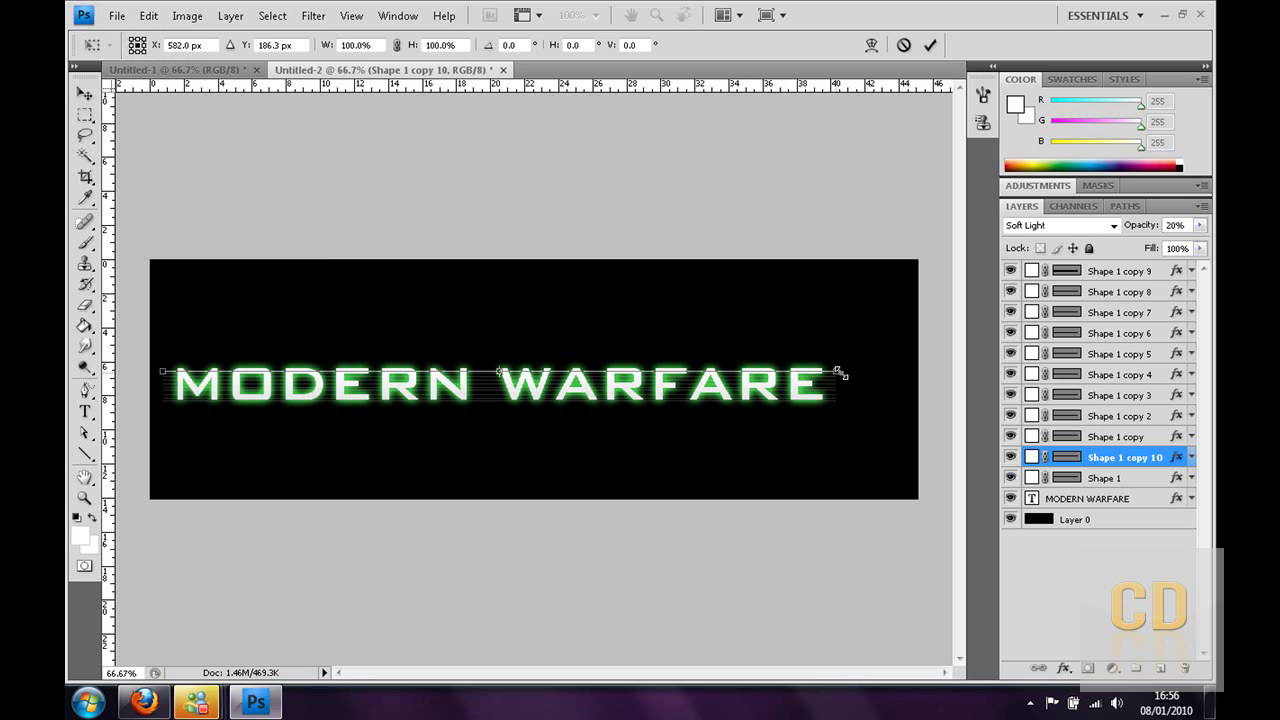
drag(838, 371, 845, 372)
click(85, 93)
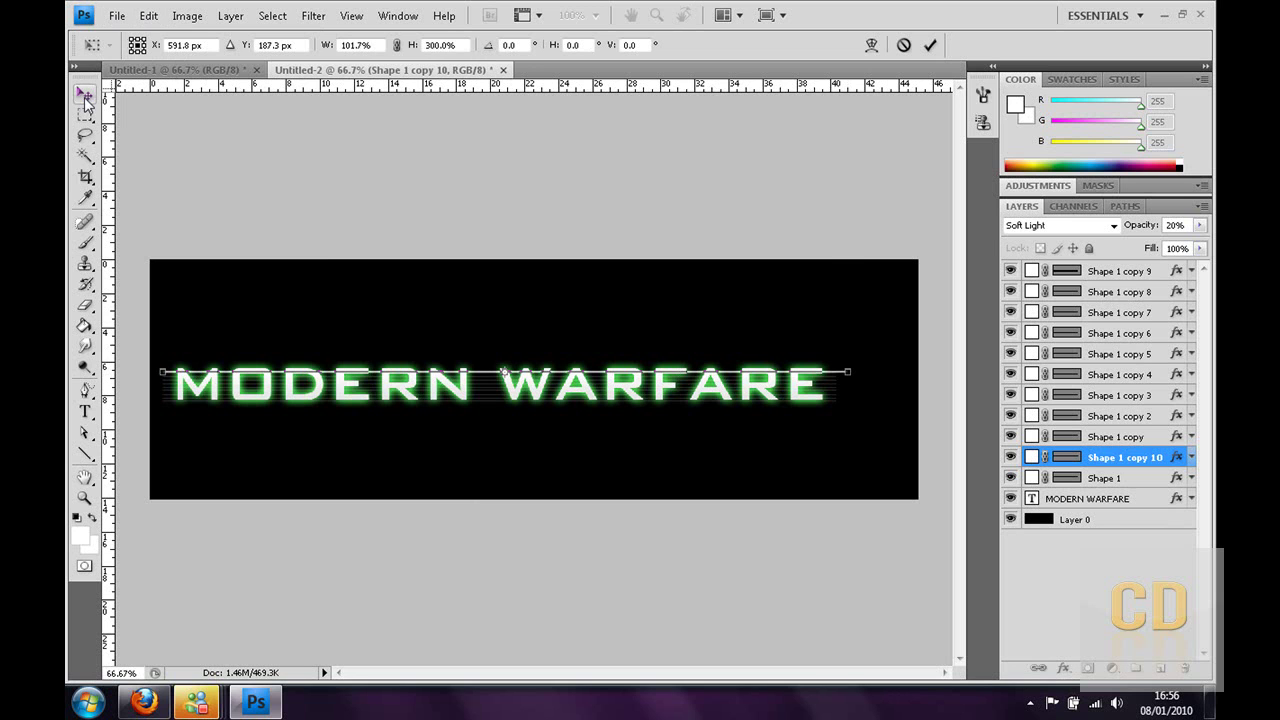
click(537, 276)
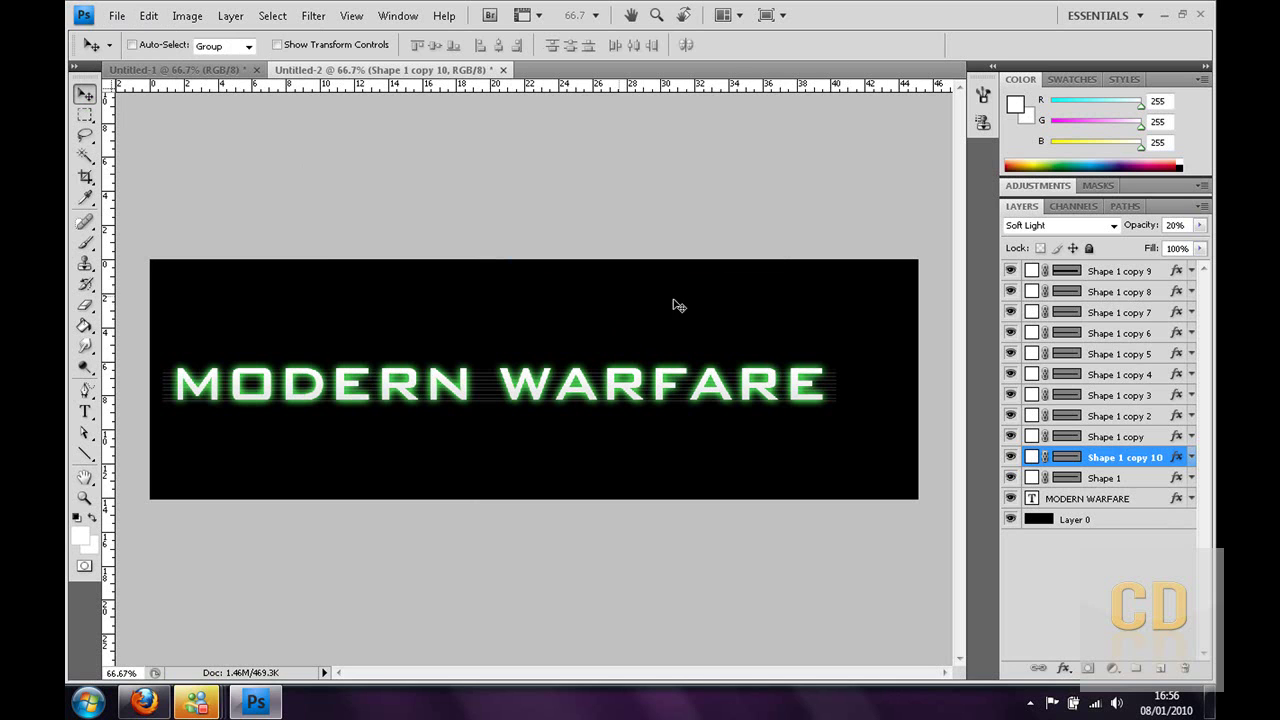
Add a new top layer and type a white 2 below MODERN
click(1141, 279)
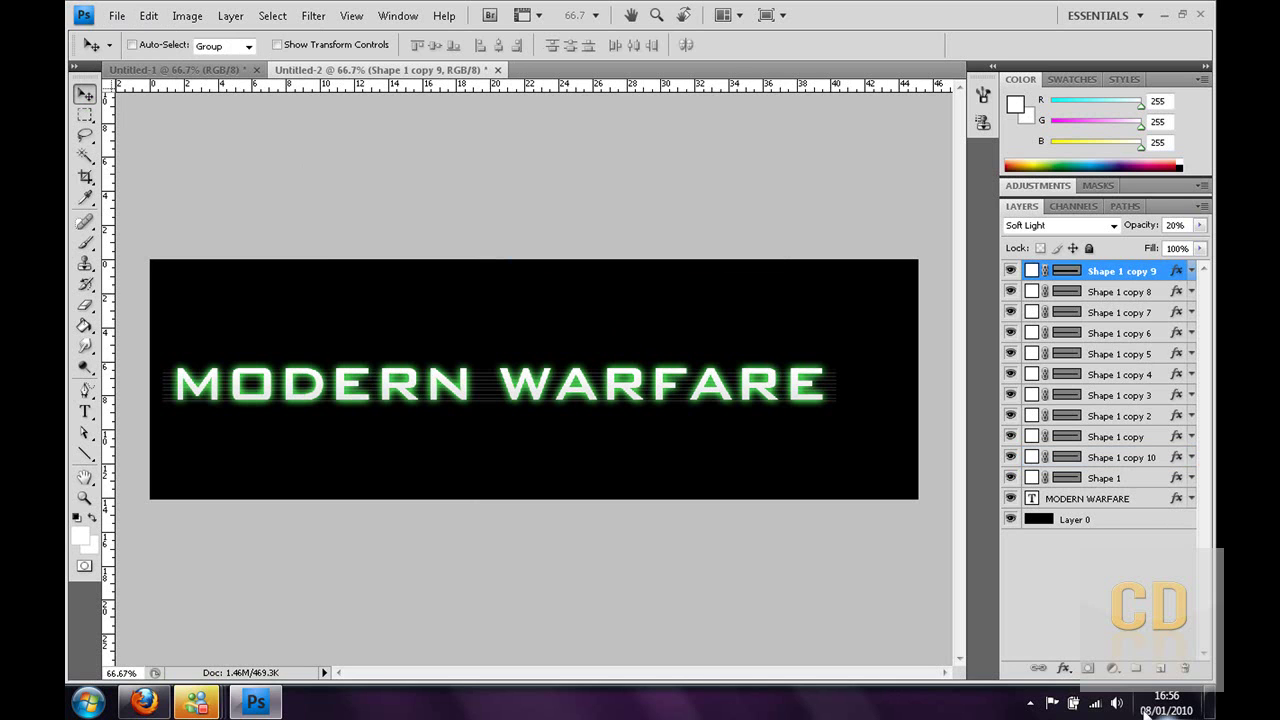
click(1160, 669)
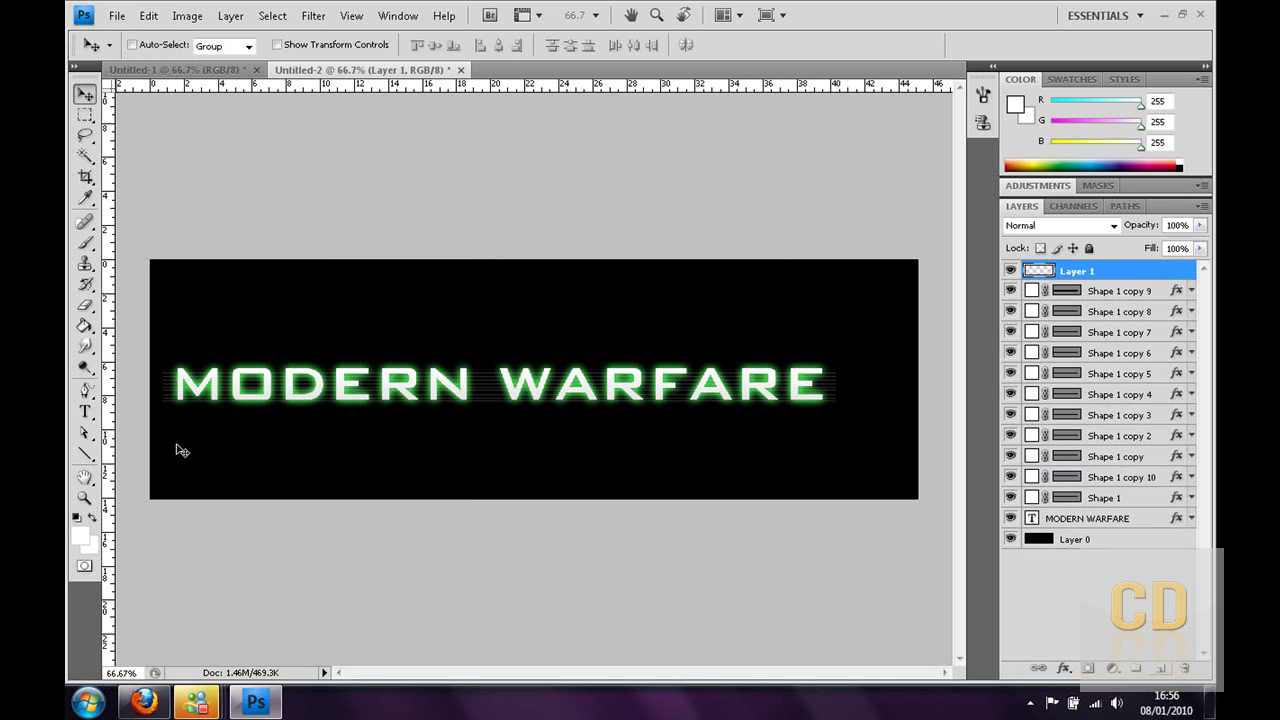
click(85, 411)
click(307, 445)
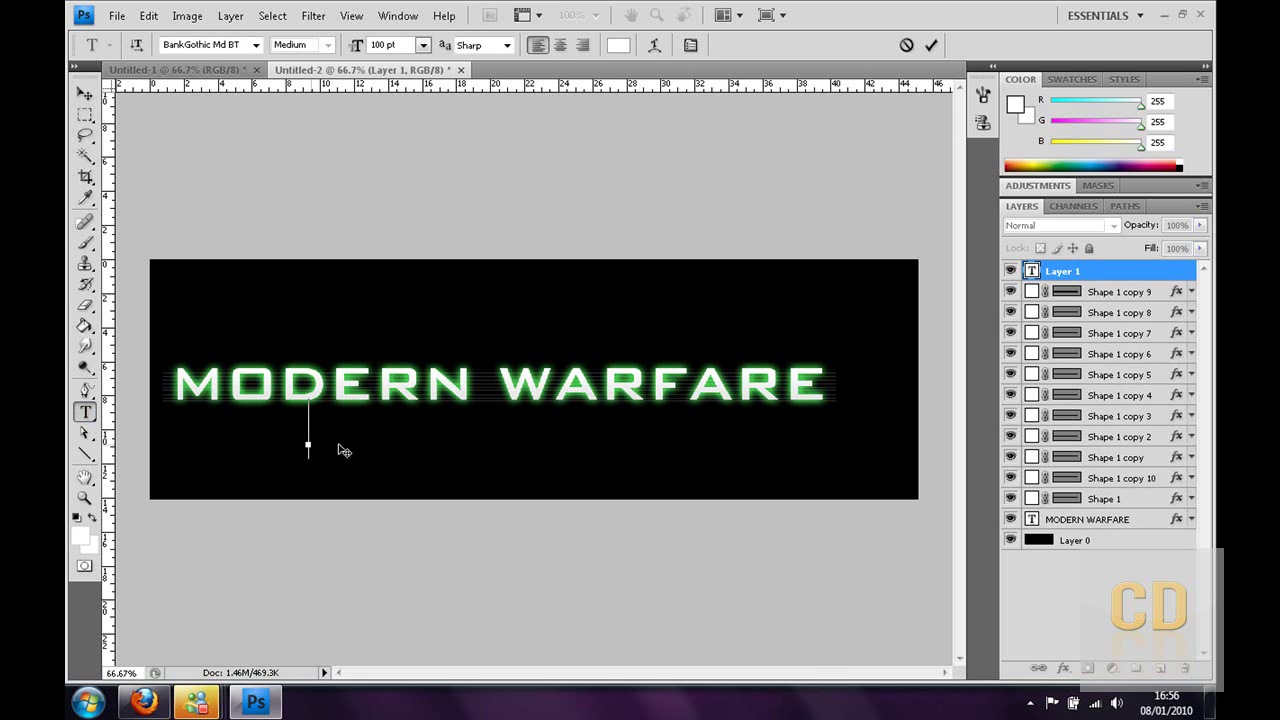
text(2)
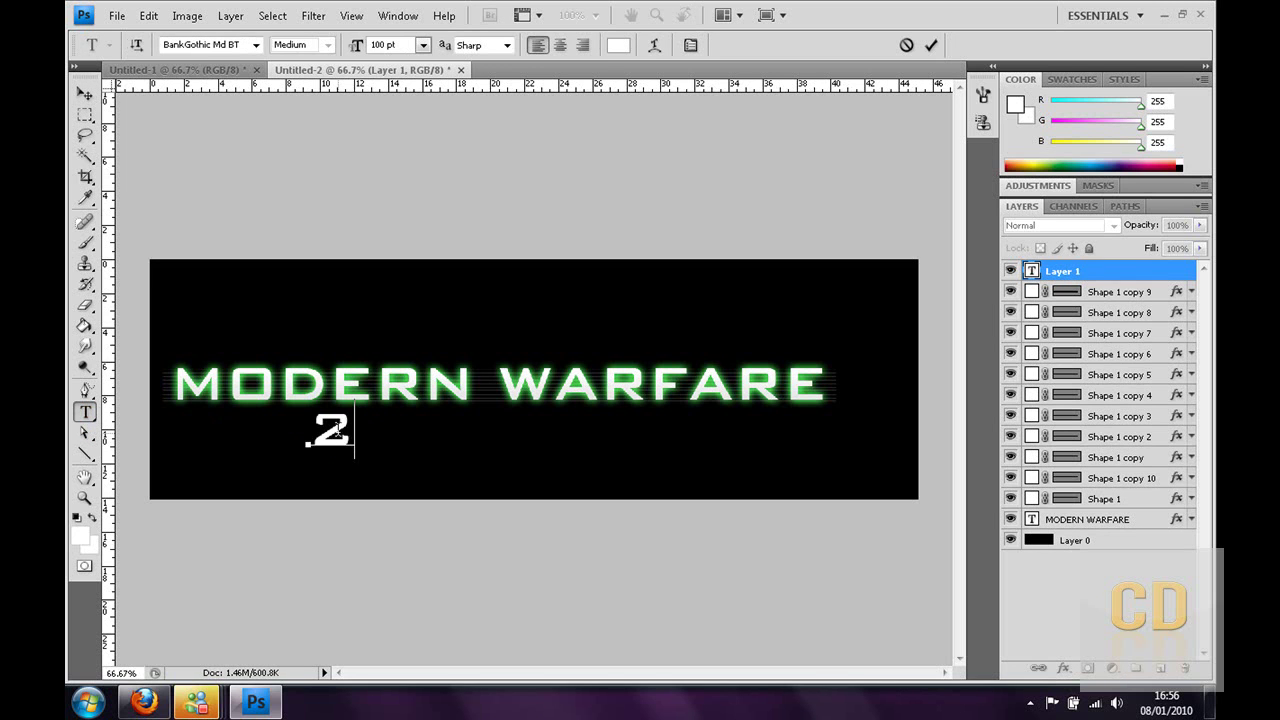
key(ctrl+a)
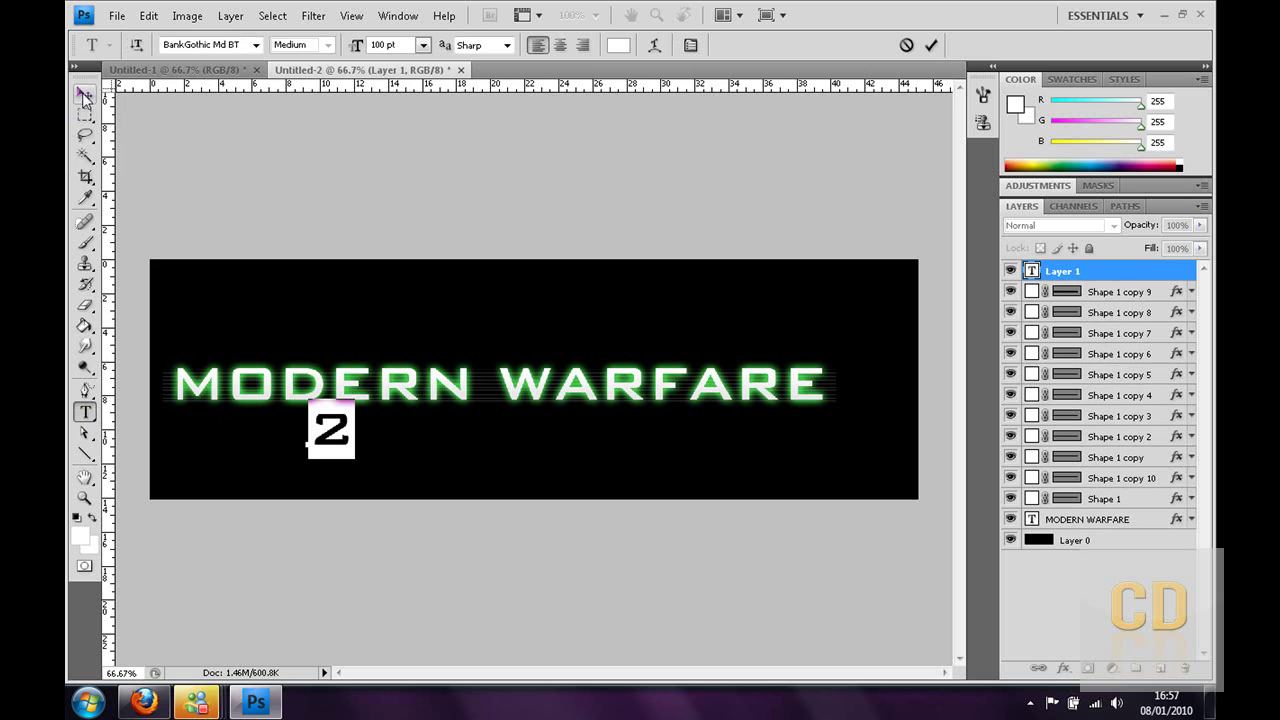
Start scaling the 2 with Edit > Transform > Scale and check the reference logo in Firefox
click(148, 15)
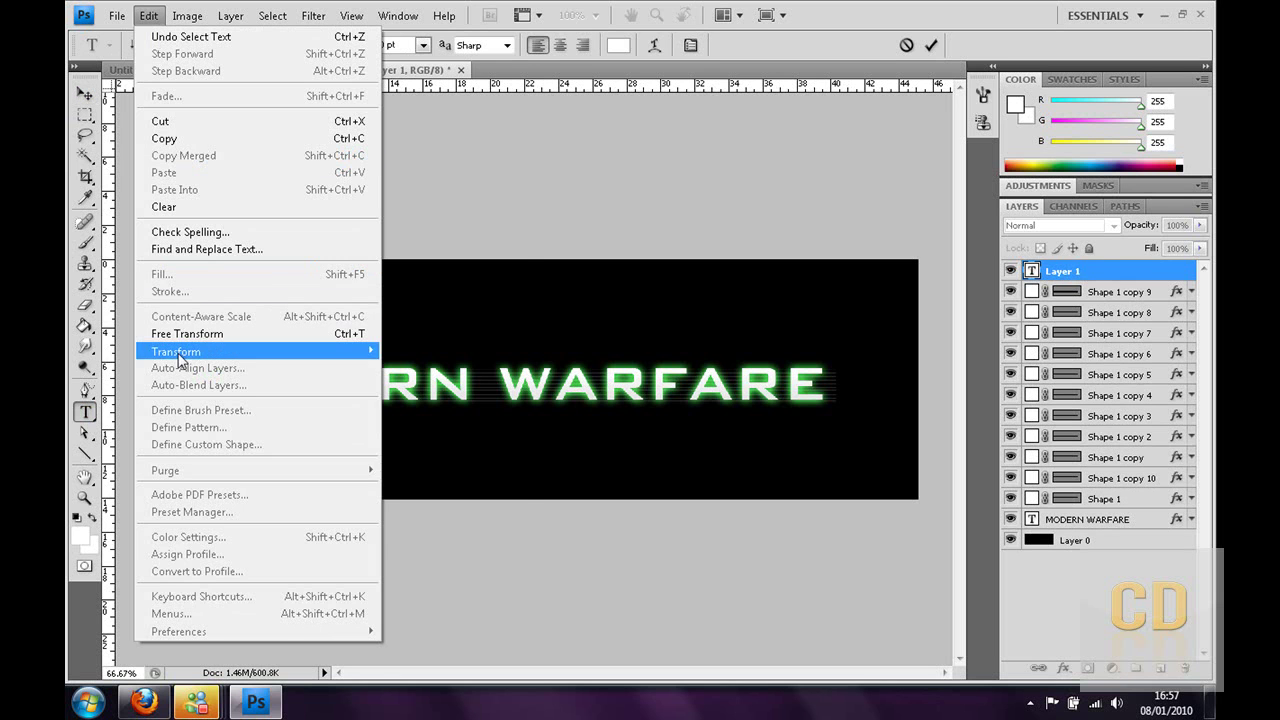
mouse_move(183, 354)
click(406, 376)
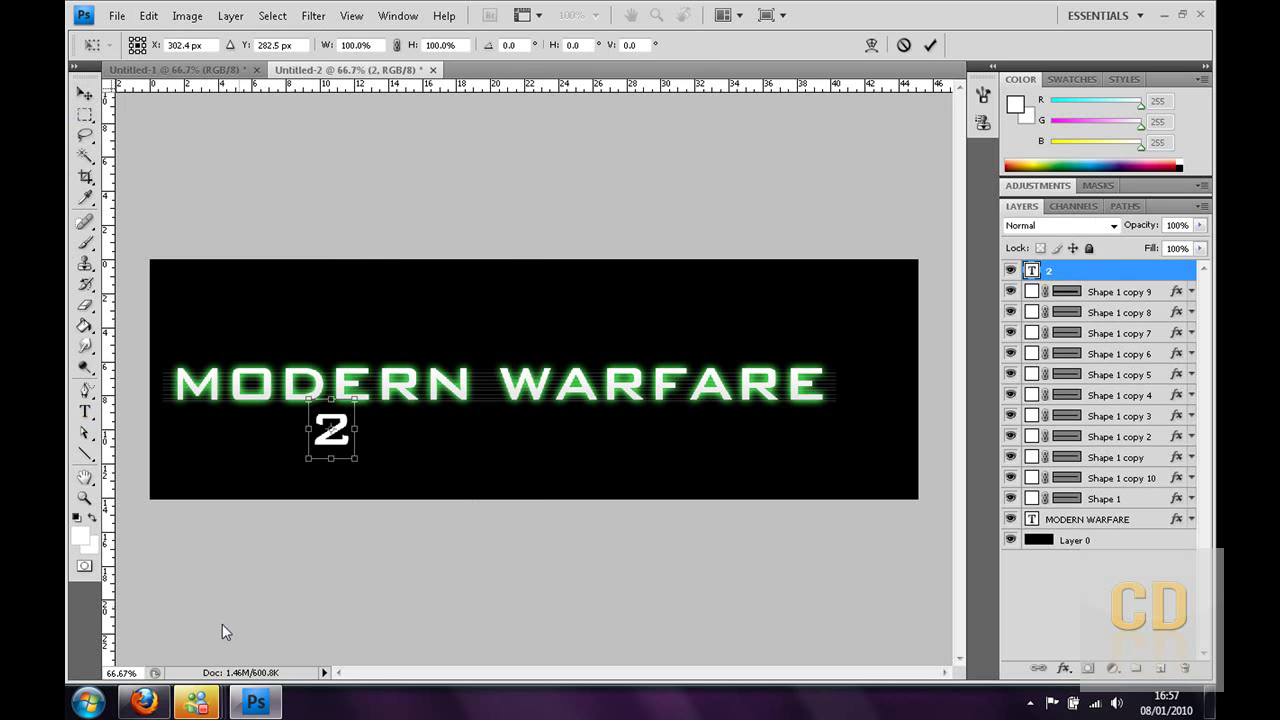
click(144, 702)
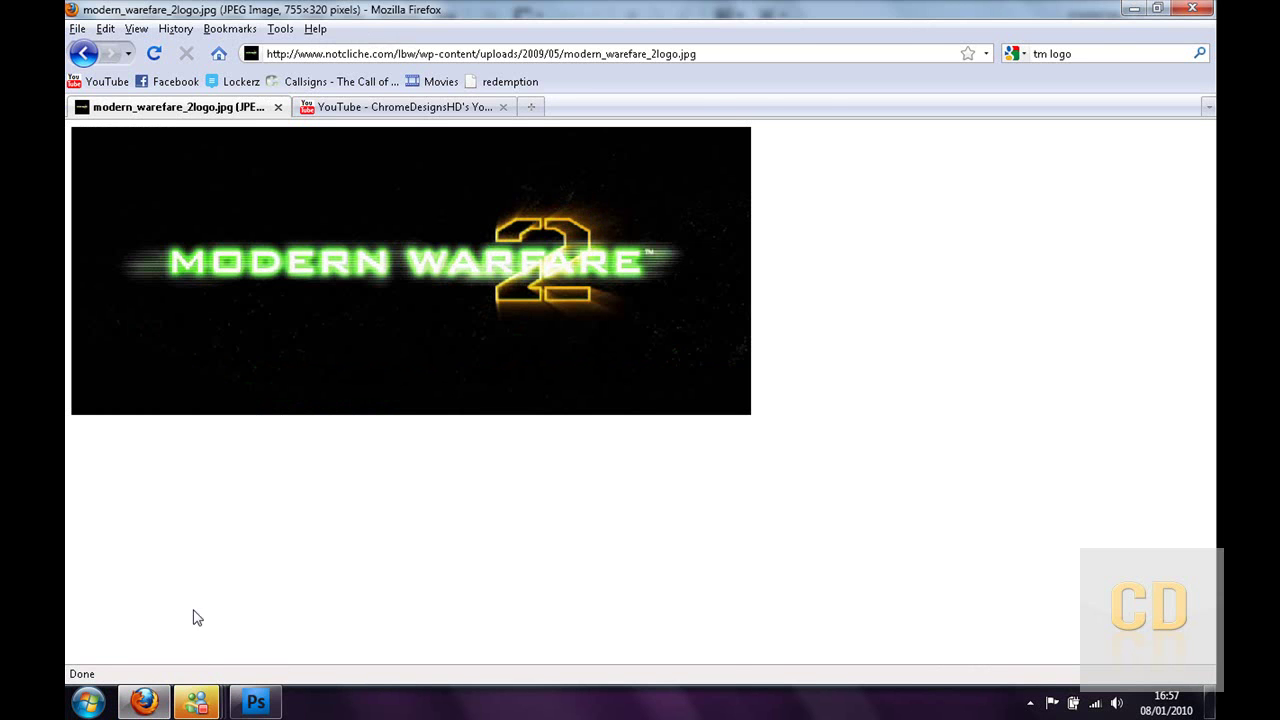
click(255, 702)
Move the 2 over the end of WARFARE and stretch it to 396.7% by 329.1%
drag(330, 430, 484, 393)
drag(330, 437, 634, 447)
drag(632, 343, 632, 320)
drag(657, 386, 793, 396)
drag(703, 447, 703, 472)
drag(702, 320, 702, 283)
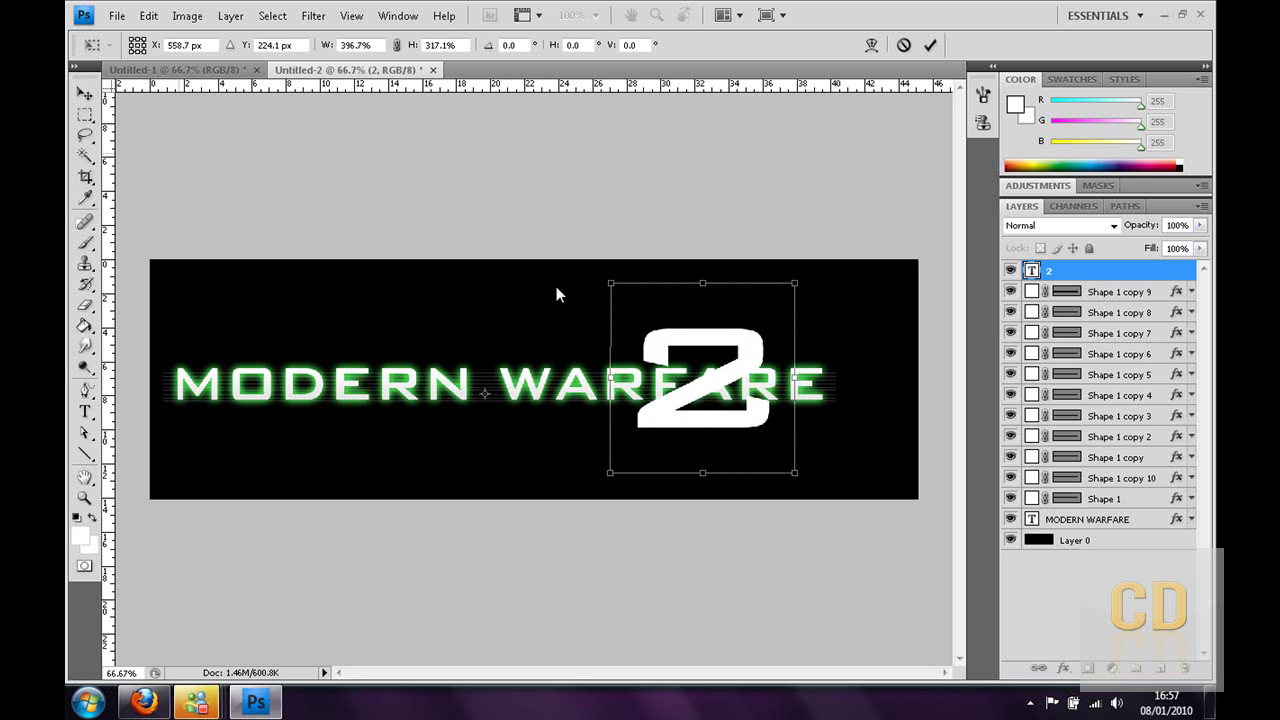
drag(702, 475, 702, 482)
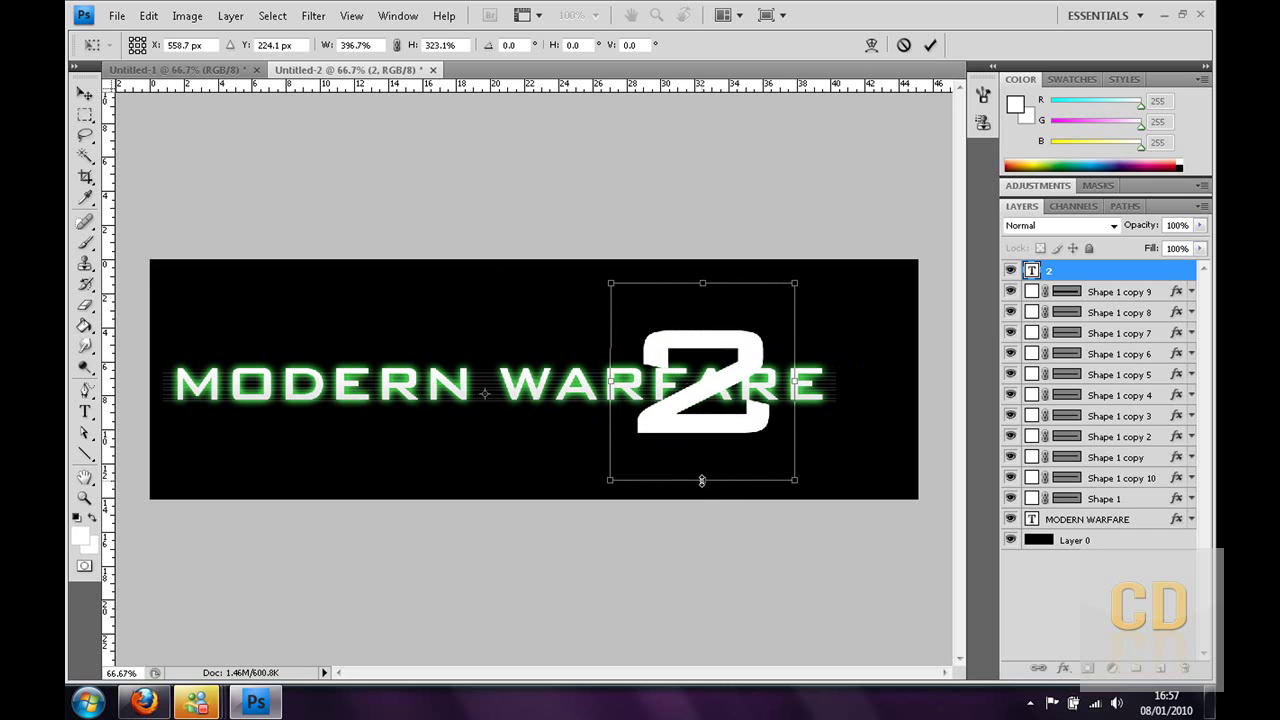
click(85, 92)
Apply the scaled 2 and move its layer below MODERN WARFARE and the streaks
click(562, 274)
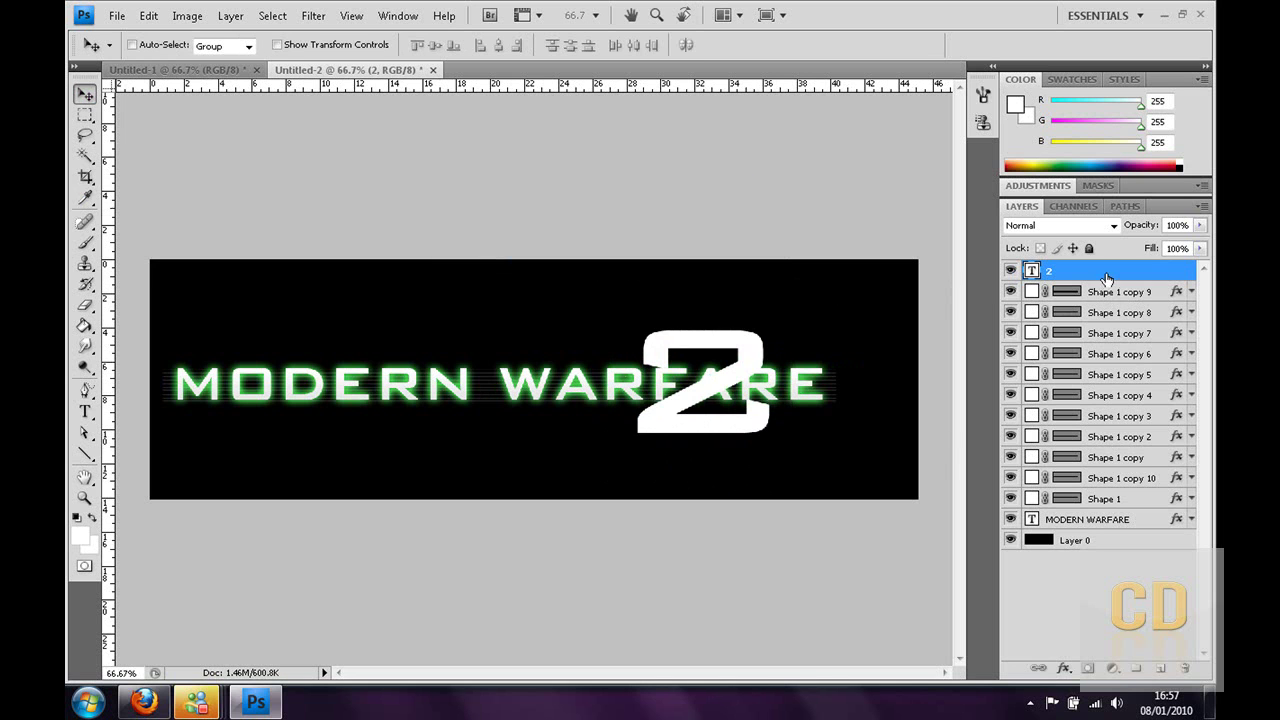
drag(1105, 272, 1077, 535)
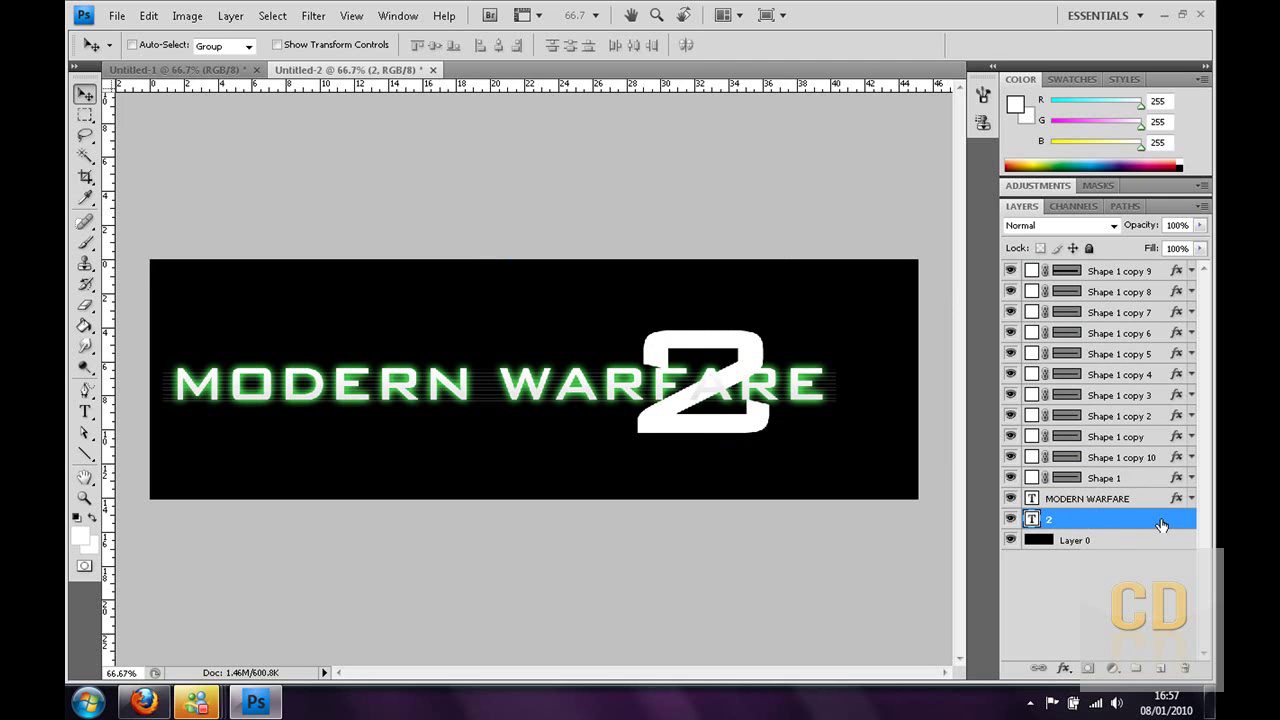
click(231, 15)
Give the 2 a black Color Overlay in its layer style
mouse_move(250, 115)
click(466, 114)
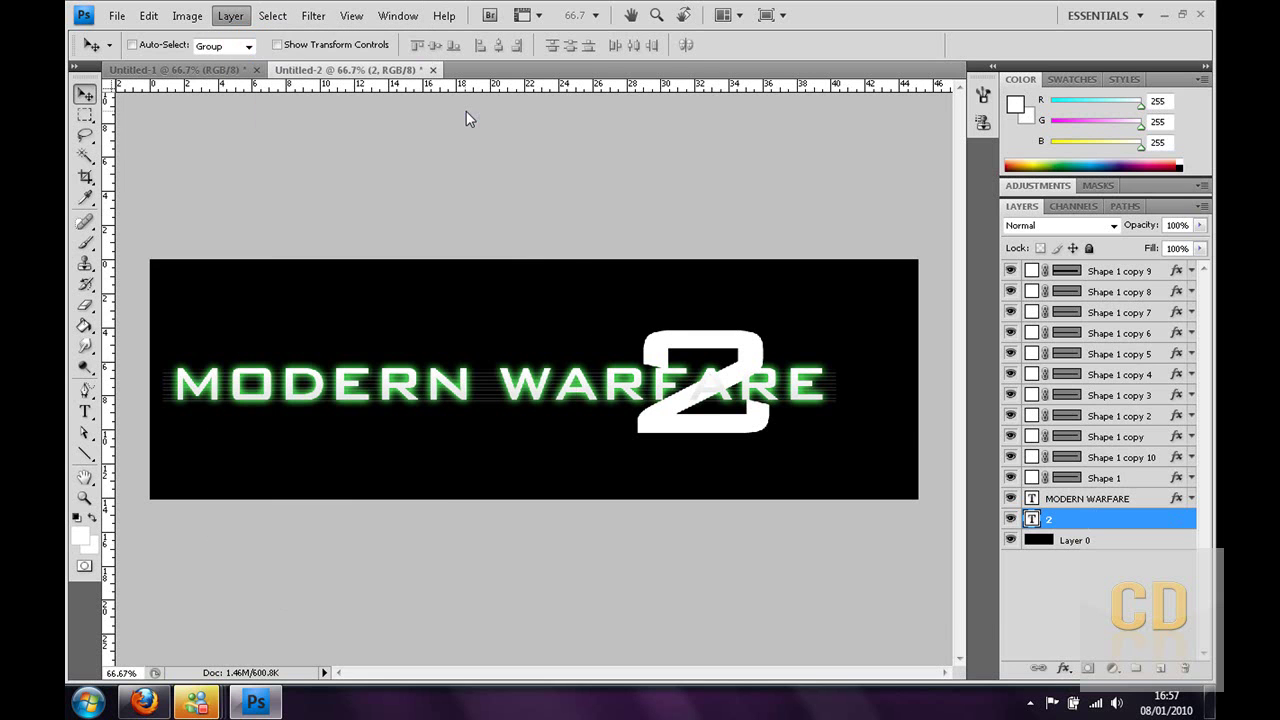
click(788, 460)
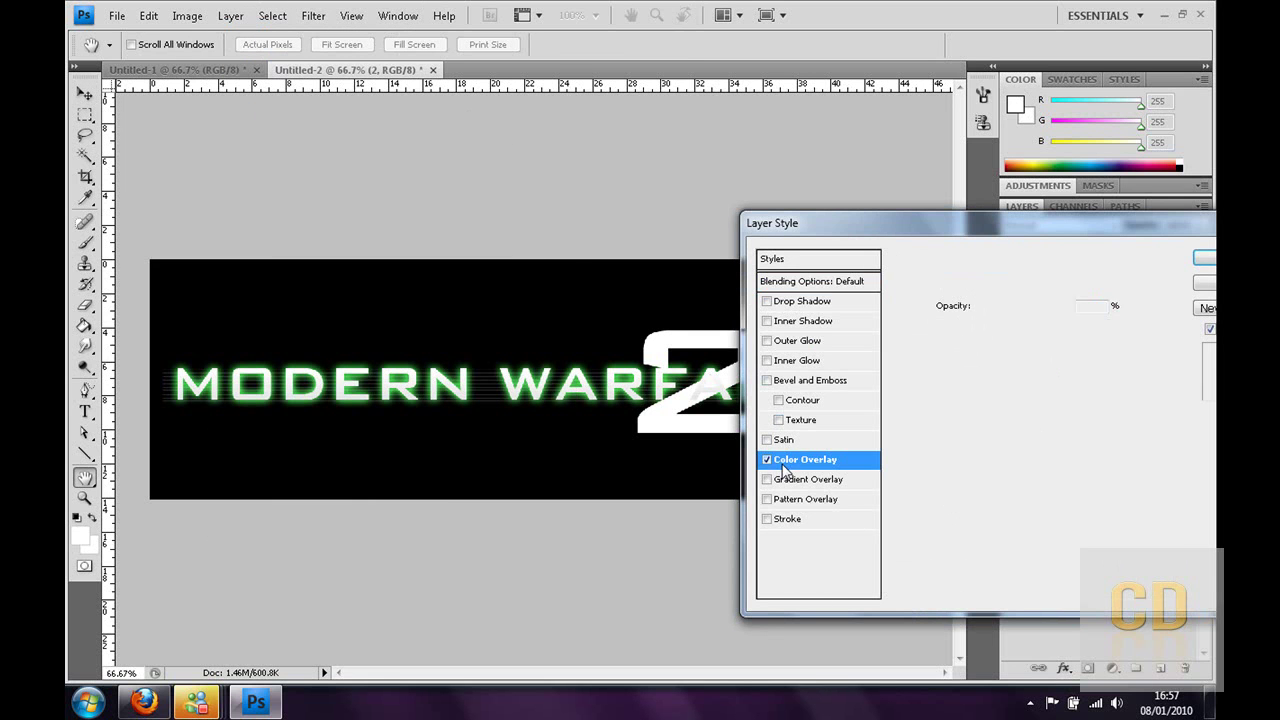
click(1107, 287)
text(0)
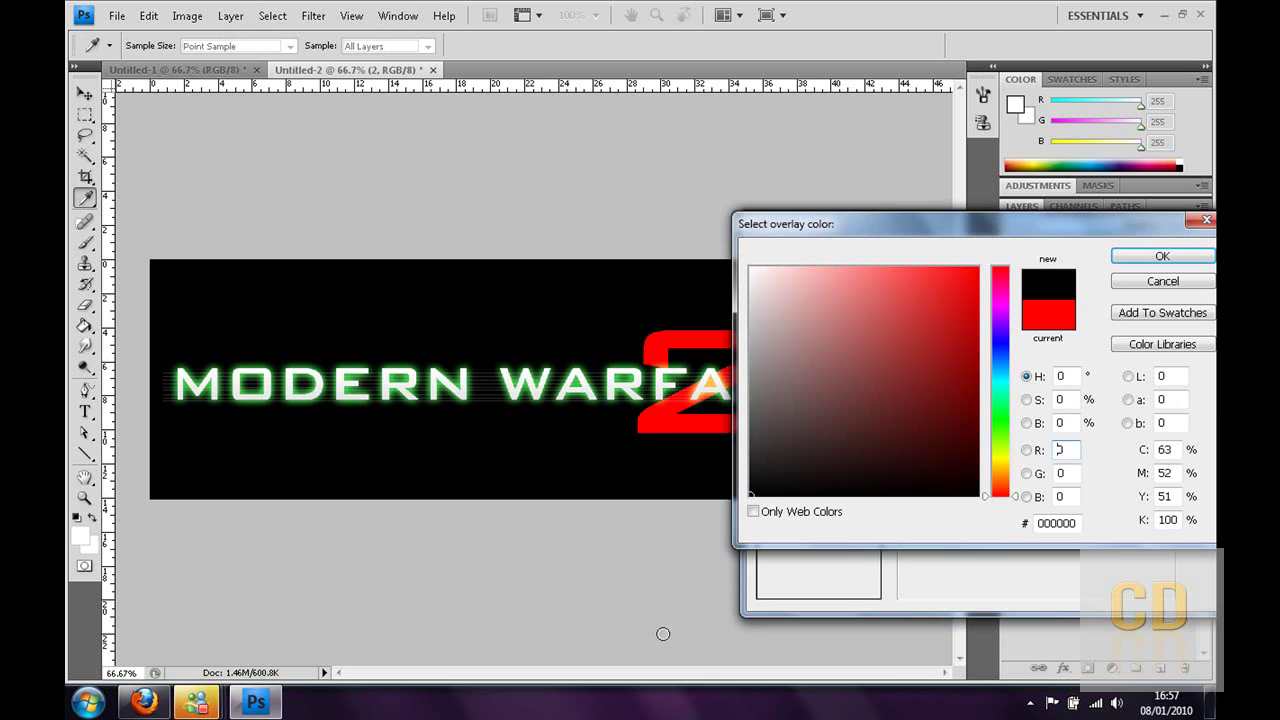
click(1200, 262)
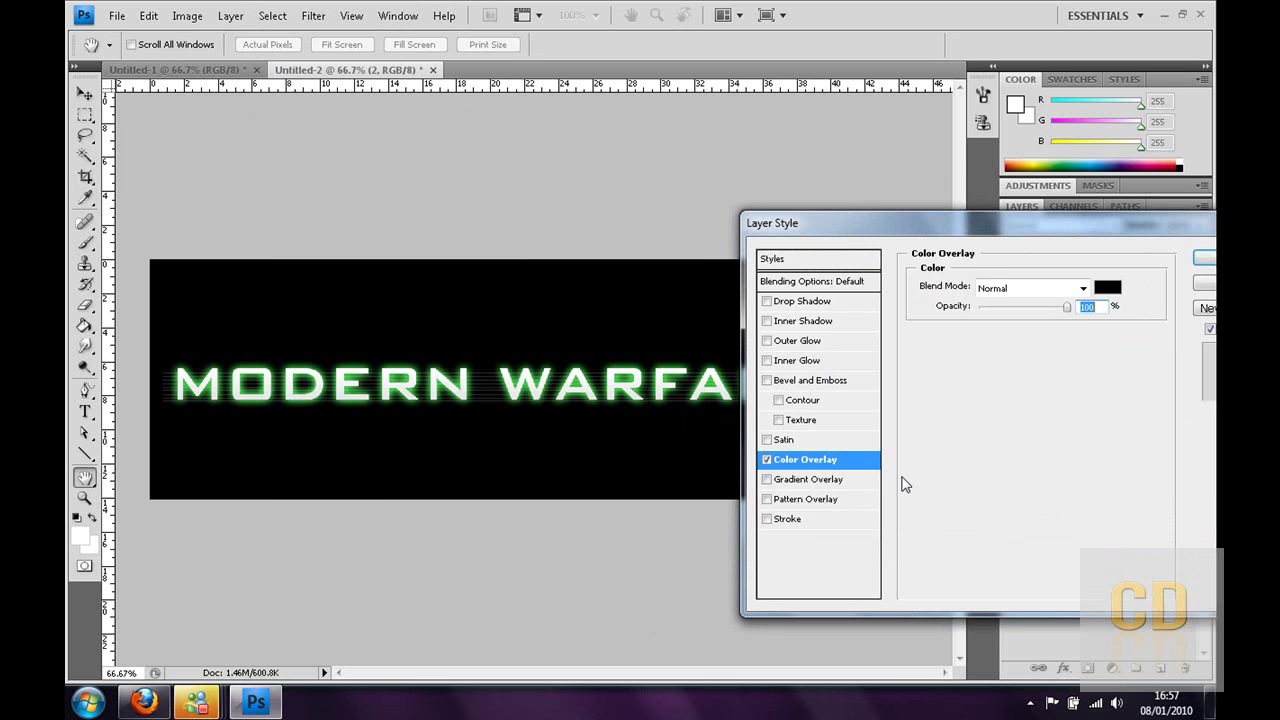
Add a 6 px orange stroke at 86% opacity and compare against the reference logo
click(795, 519)
click(963, 400)
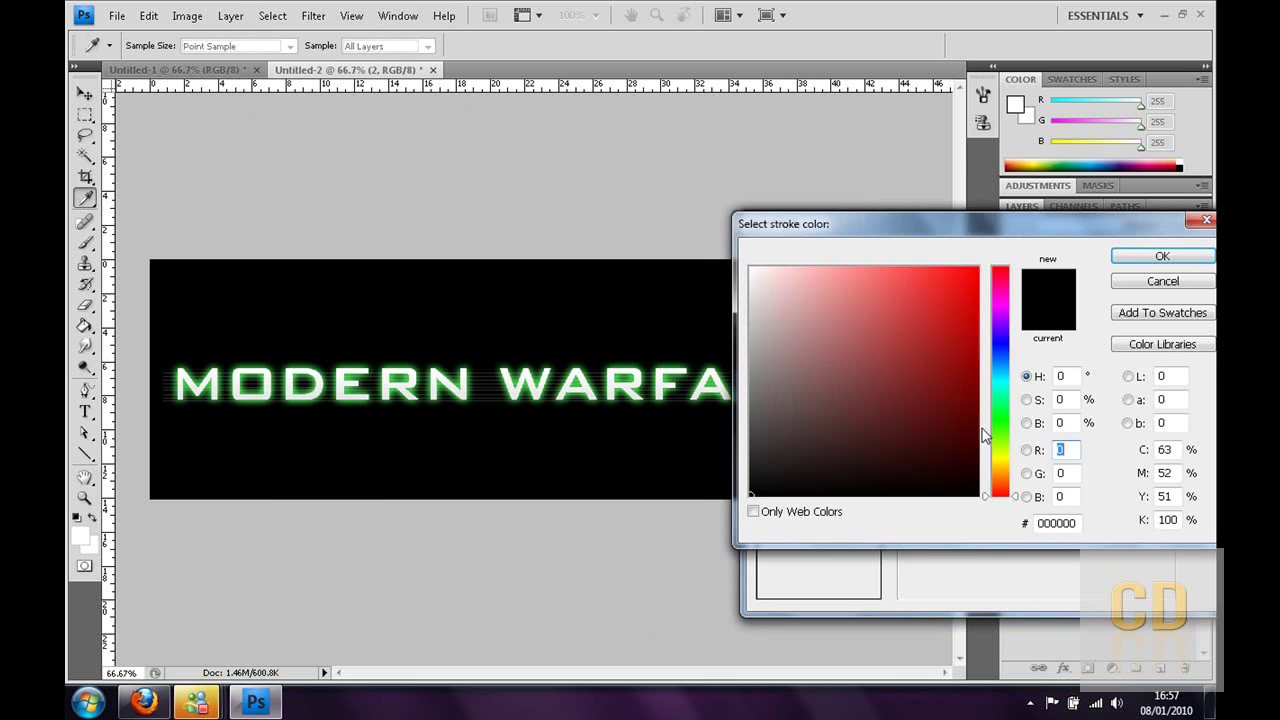
click(997, 470)
drag(938, 427, 1183, 135)
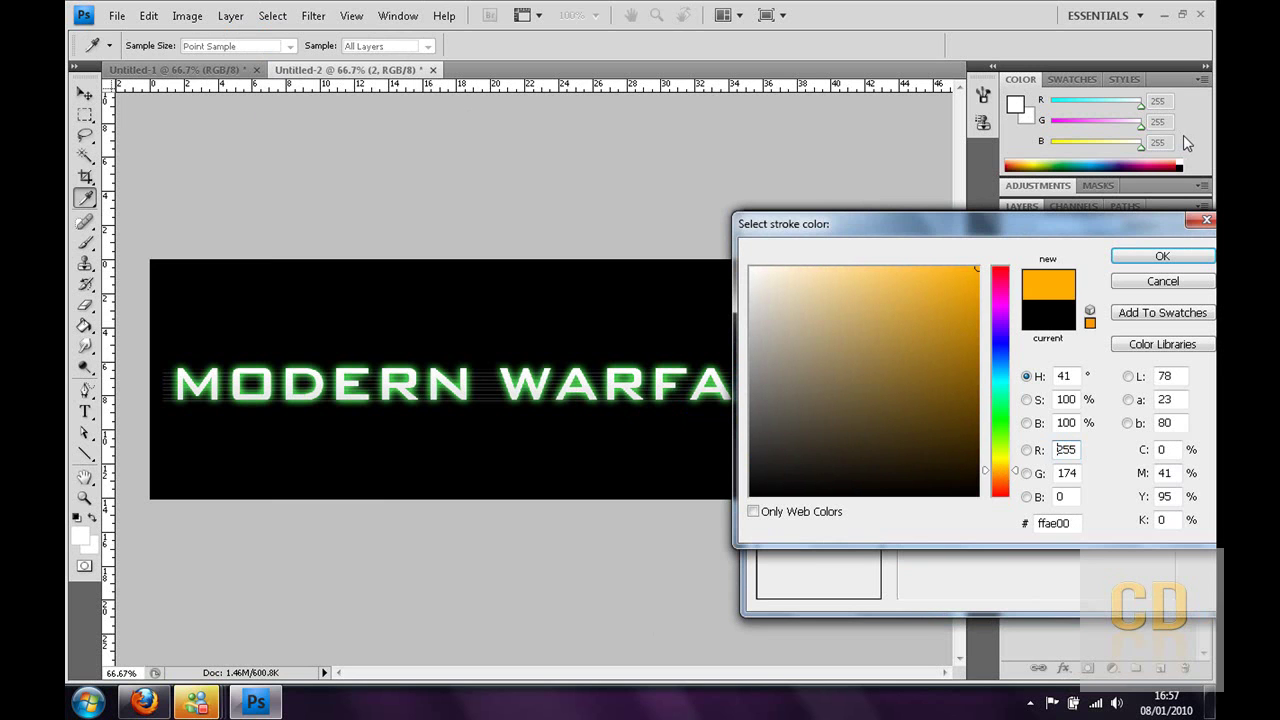
click(1177, 259)
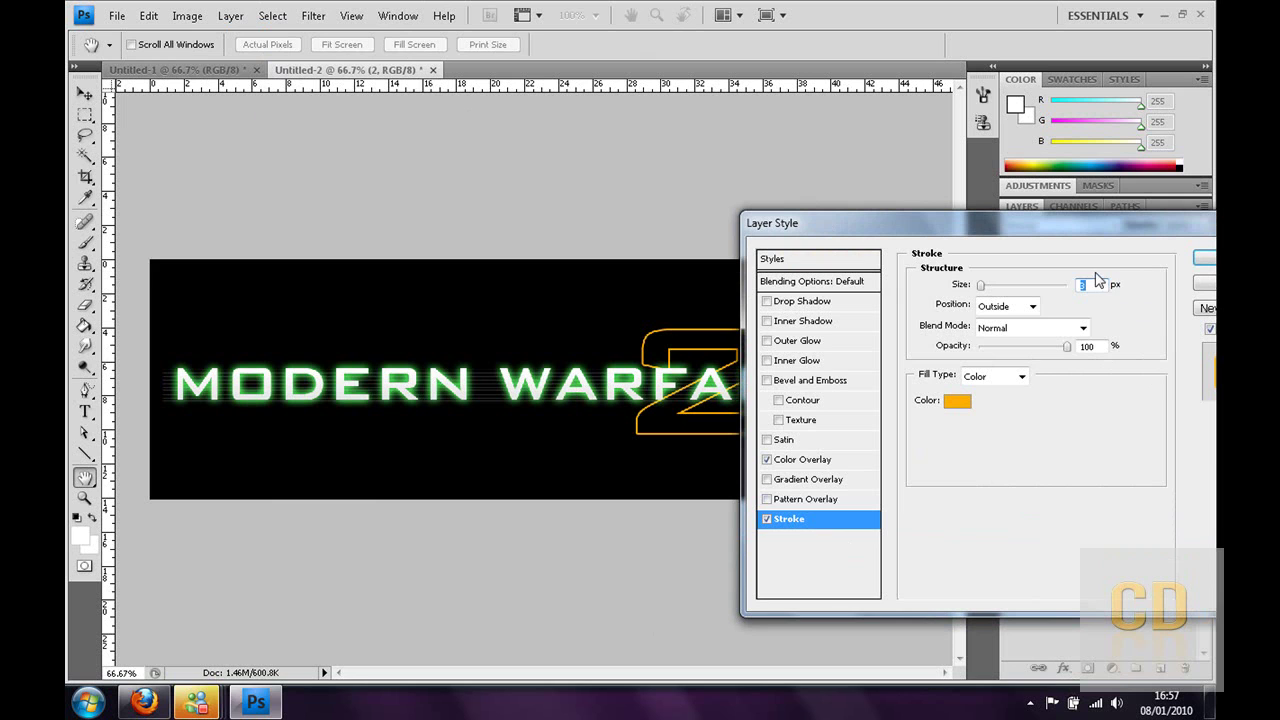
text(5)
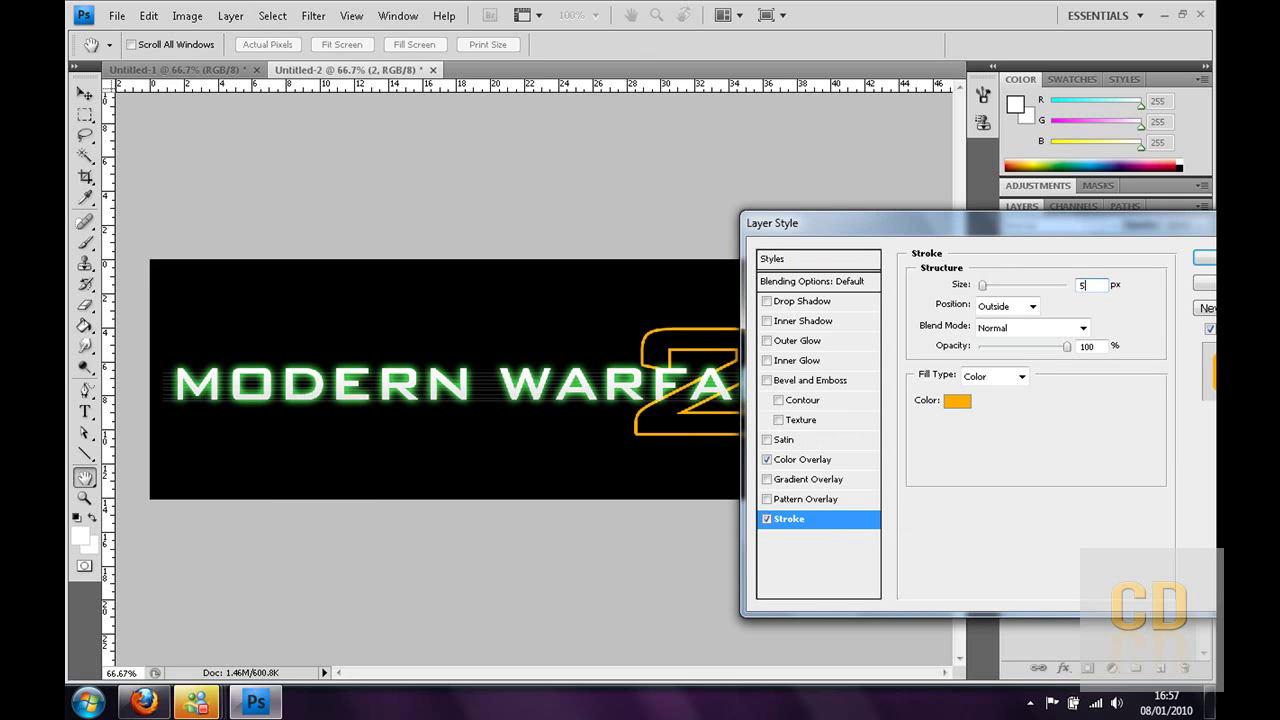
text(6)
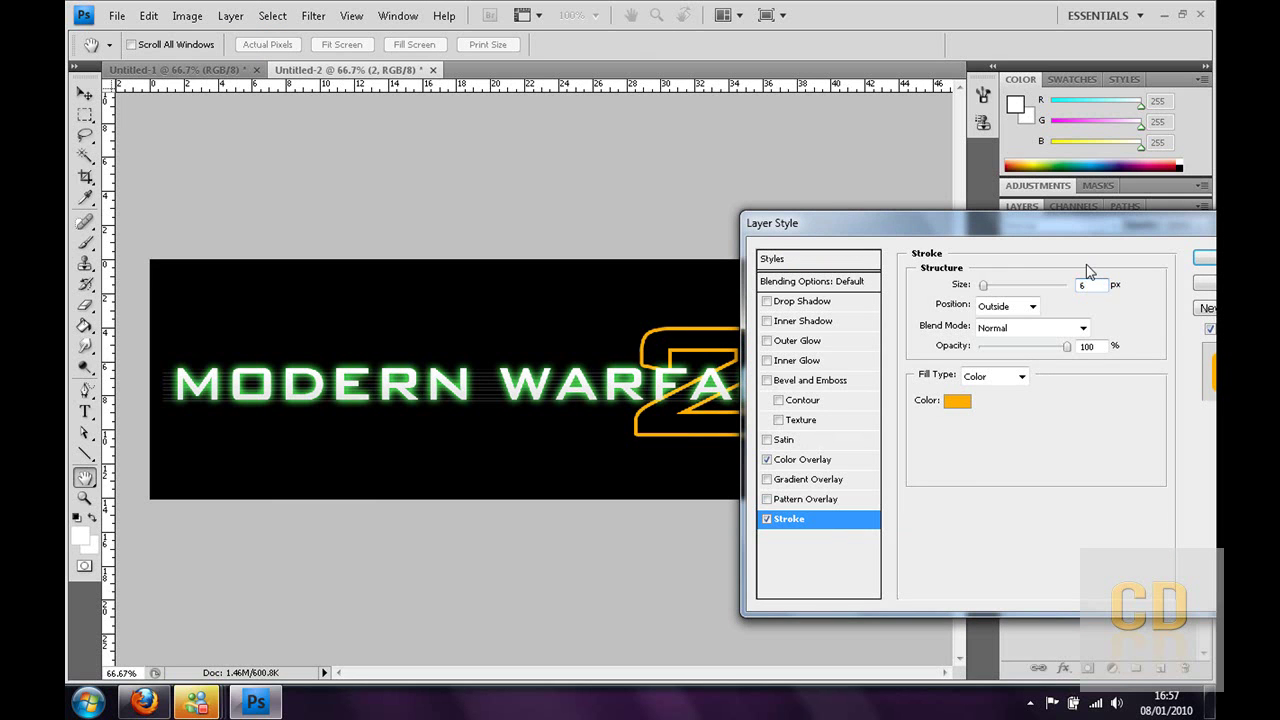
drag(1067, 346, 1055, 346)
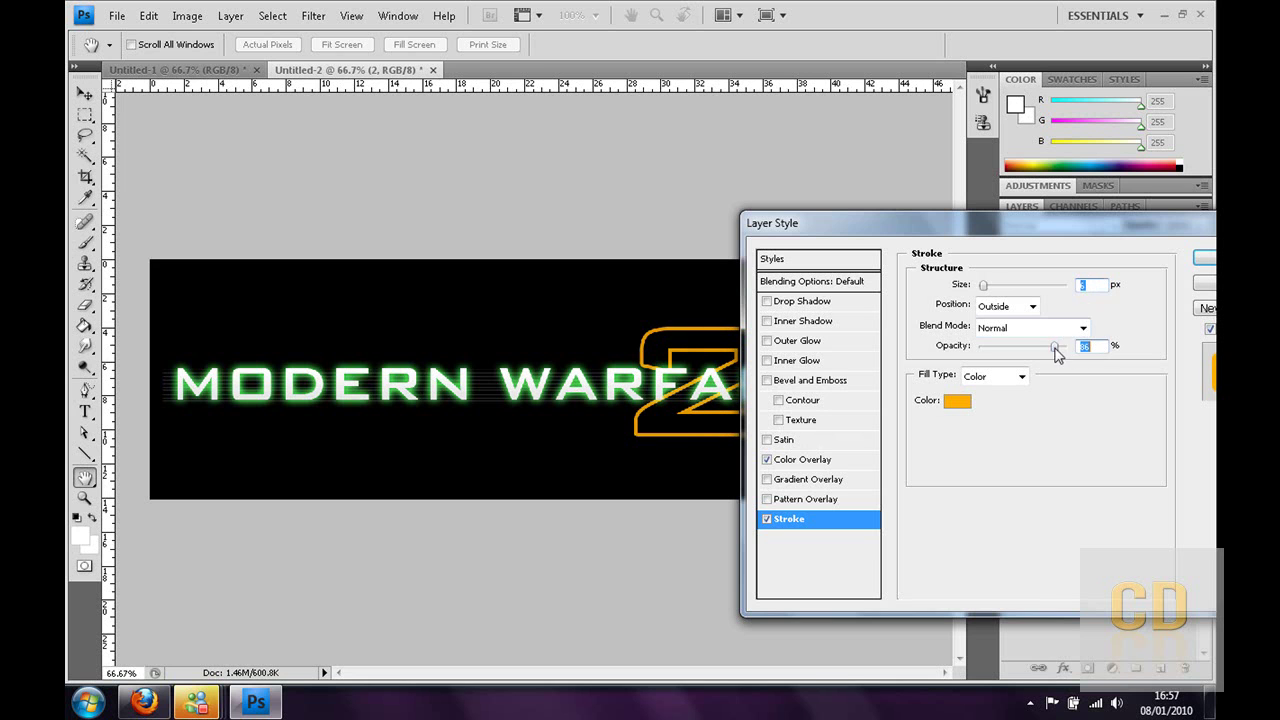
click(1211, 260)
click(145, 702)
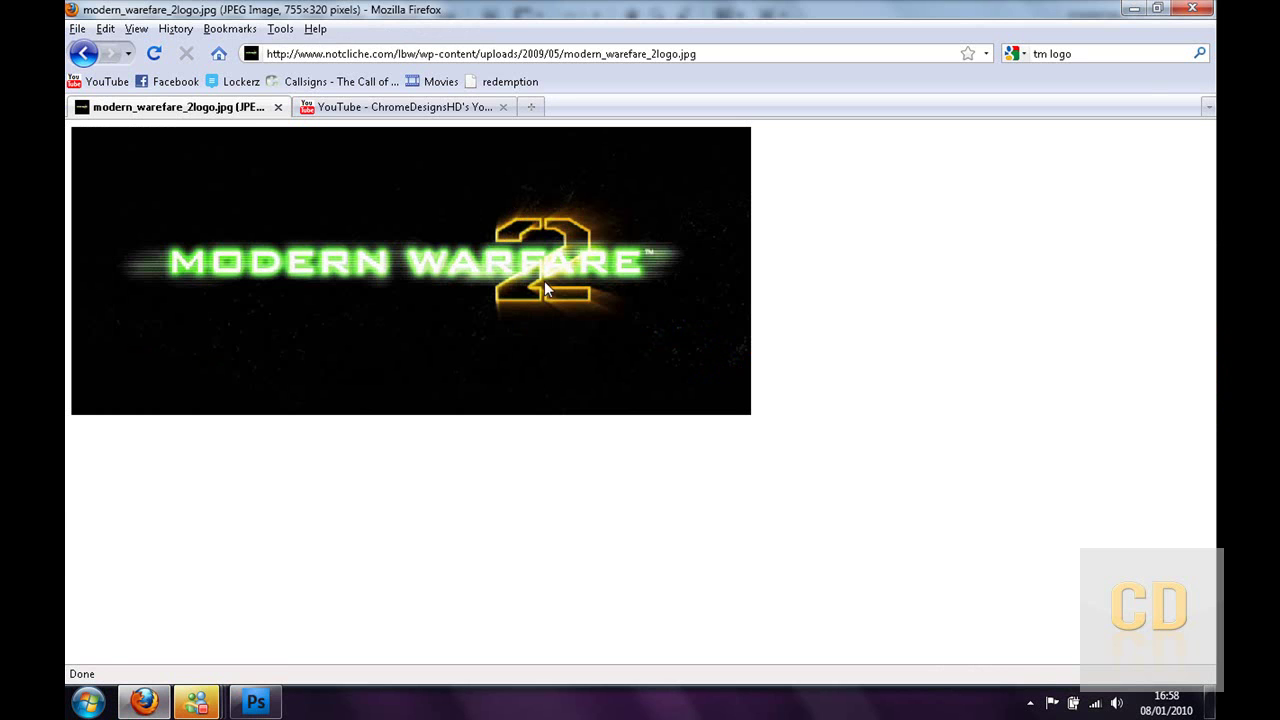
click(255, 702)
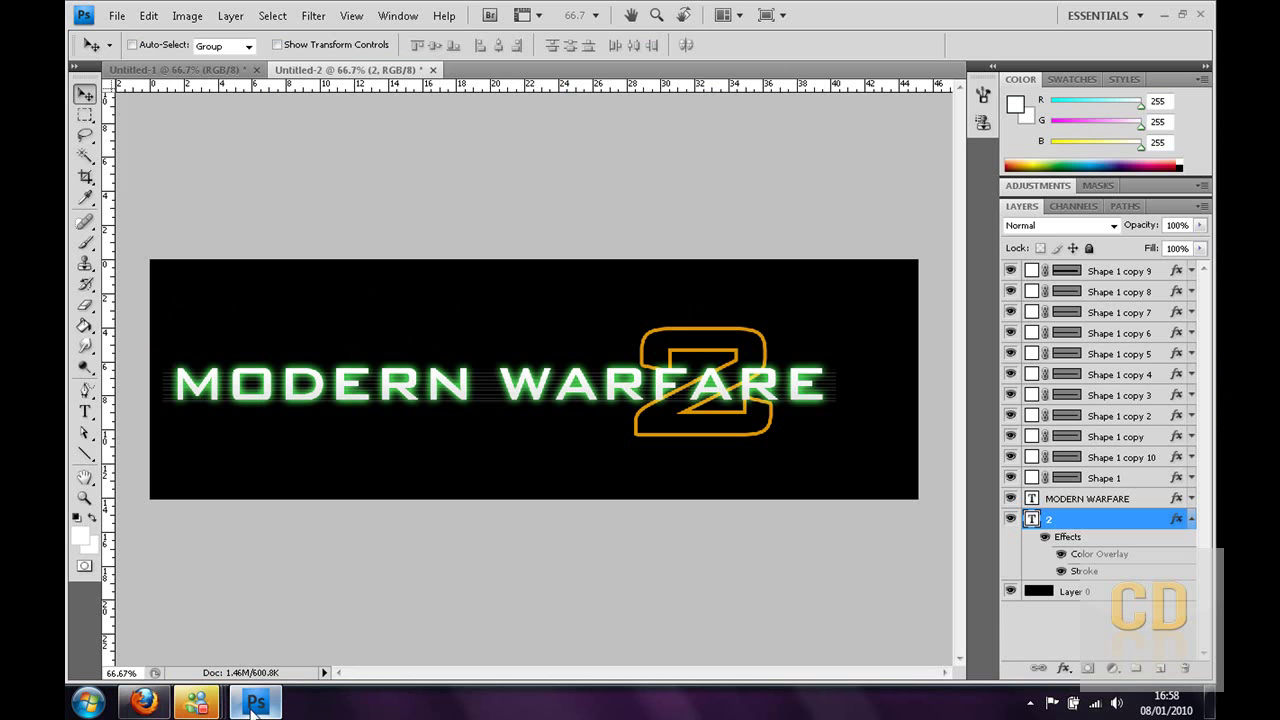
Marquee a thin vertical strip through the 2 and try deleting it, dismissing the rasterize warning
click(84, 120)
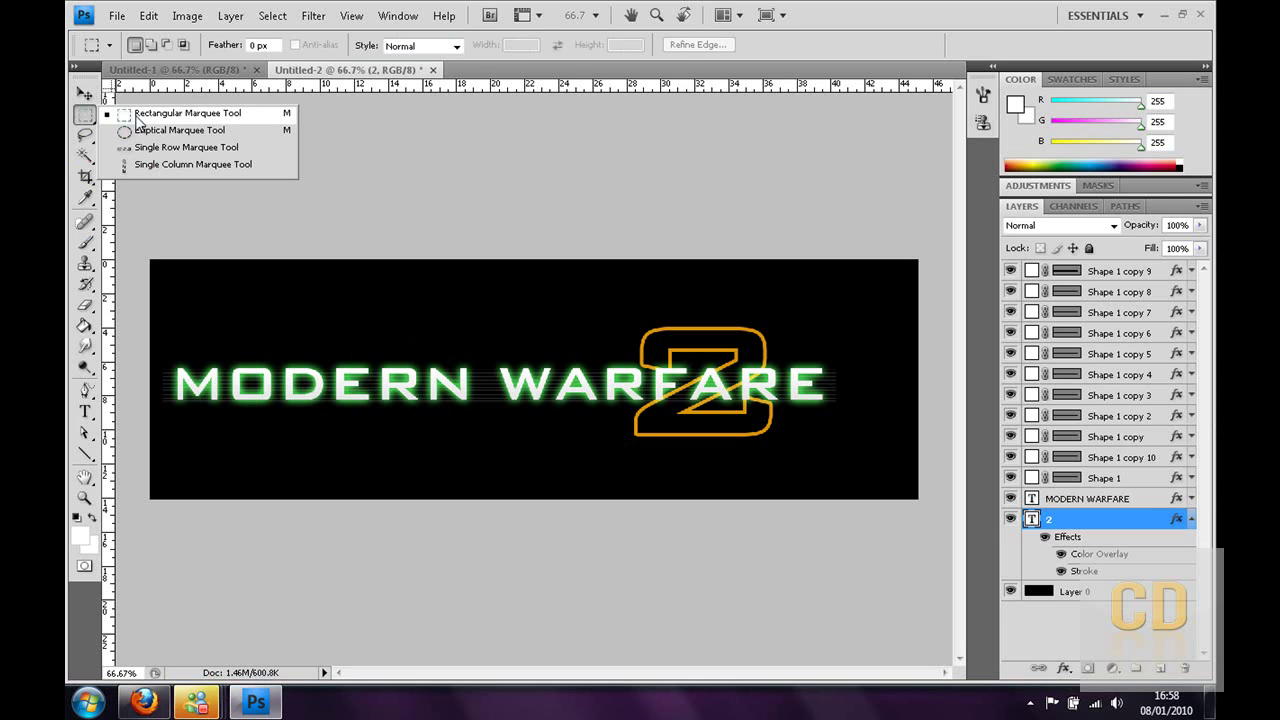
click(138, 116)
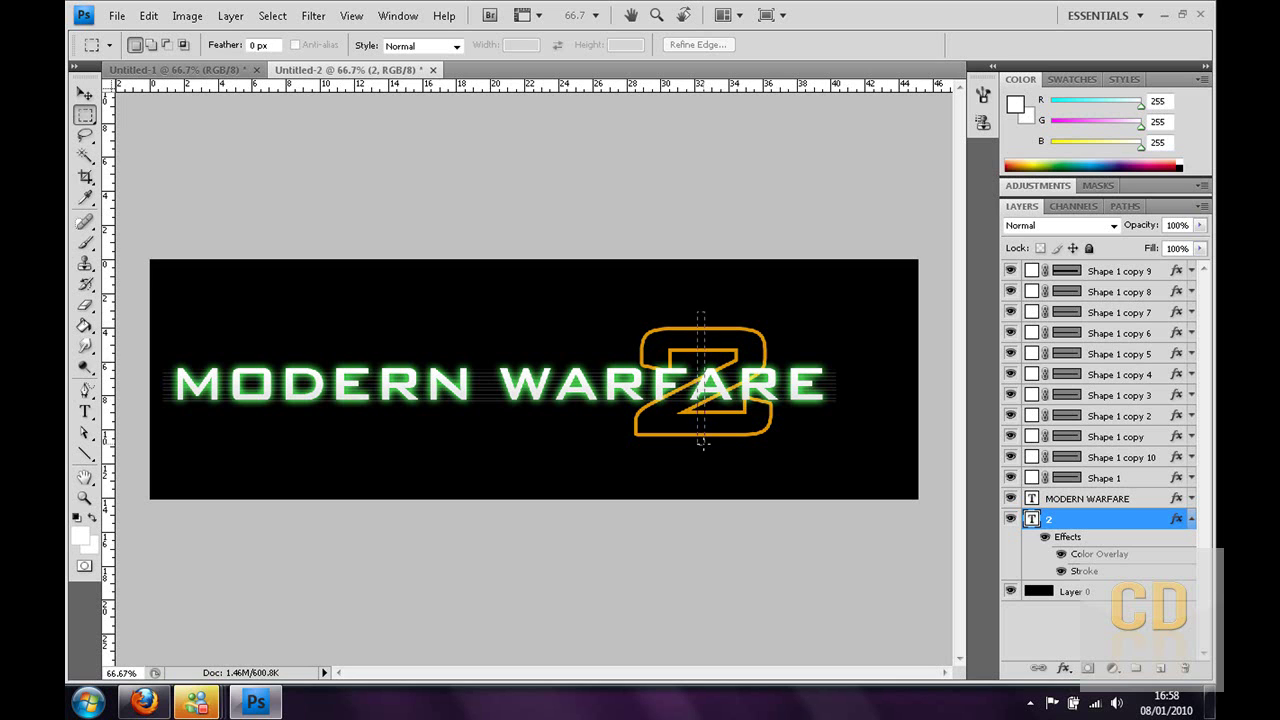
drag(703, 443, 705, 447)
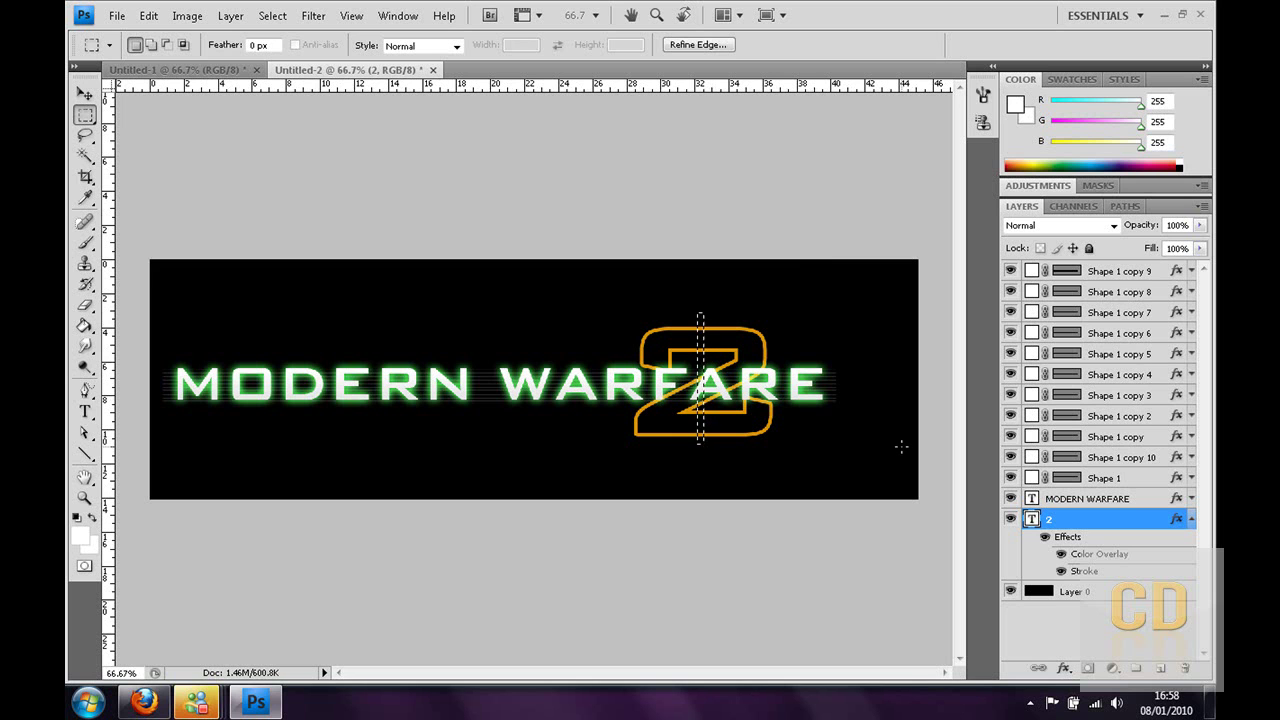
key(Delete)
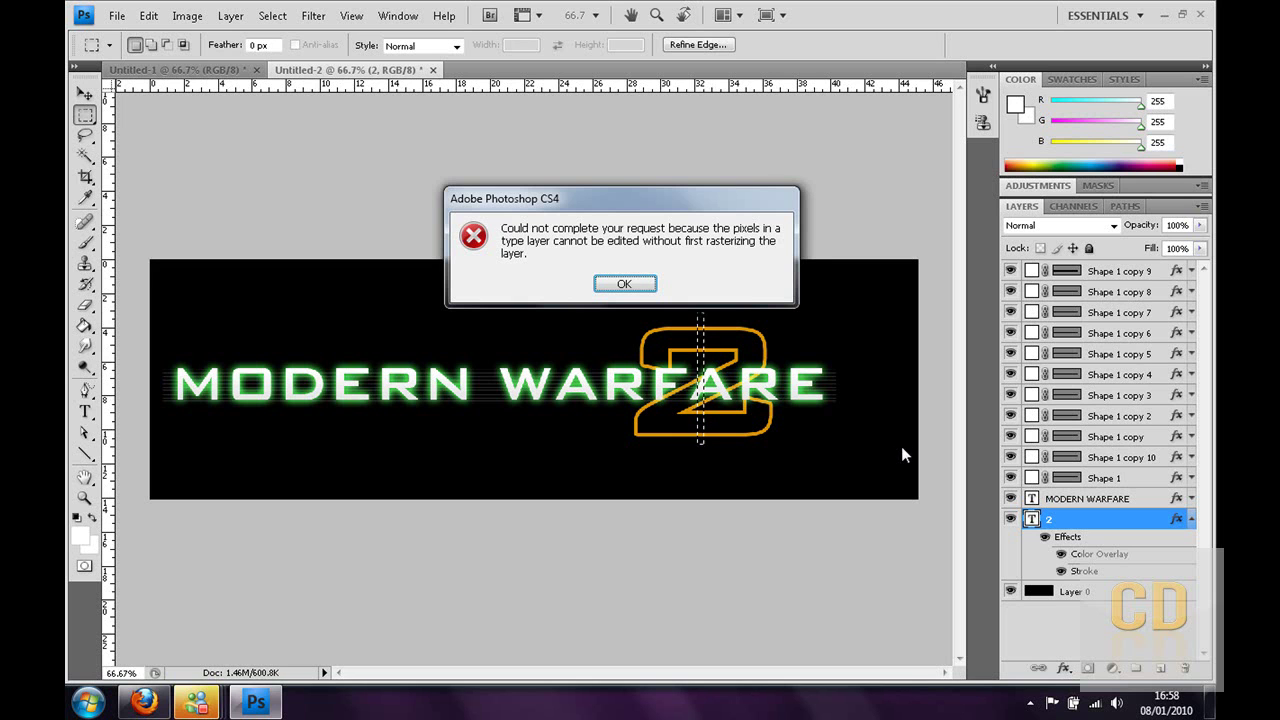
click(655, 288)
click(85, 93)
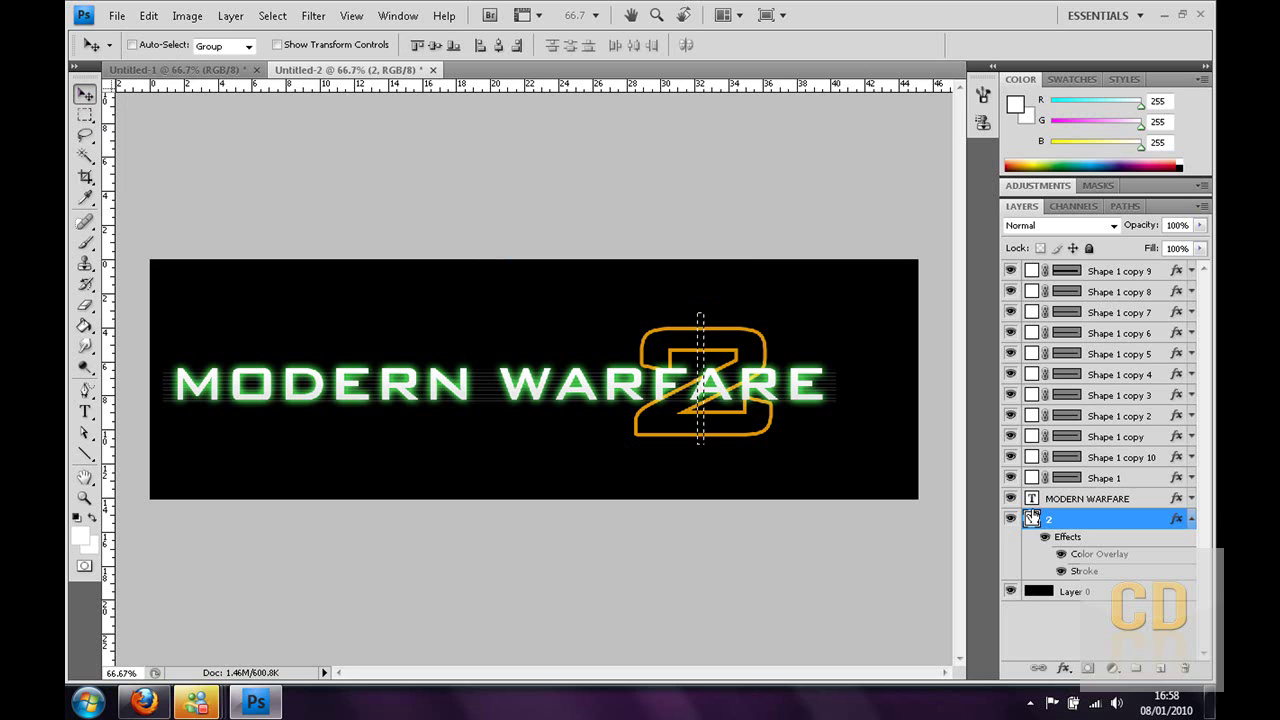
click(1193, 524)
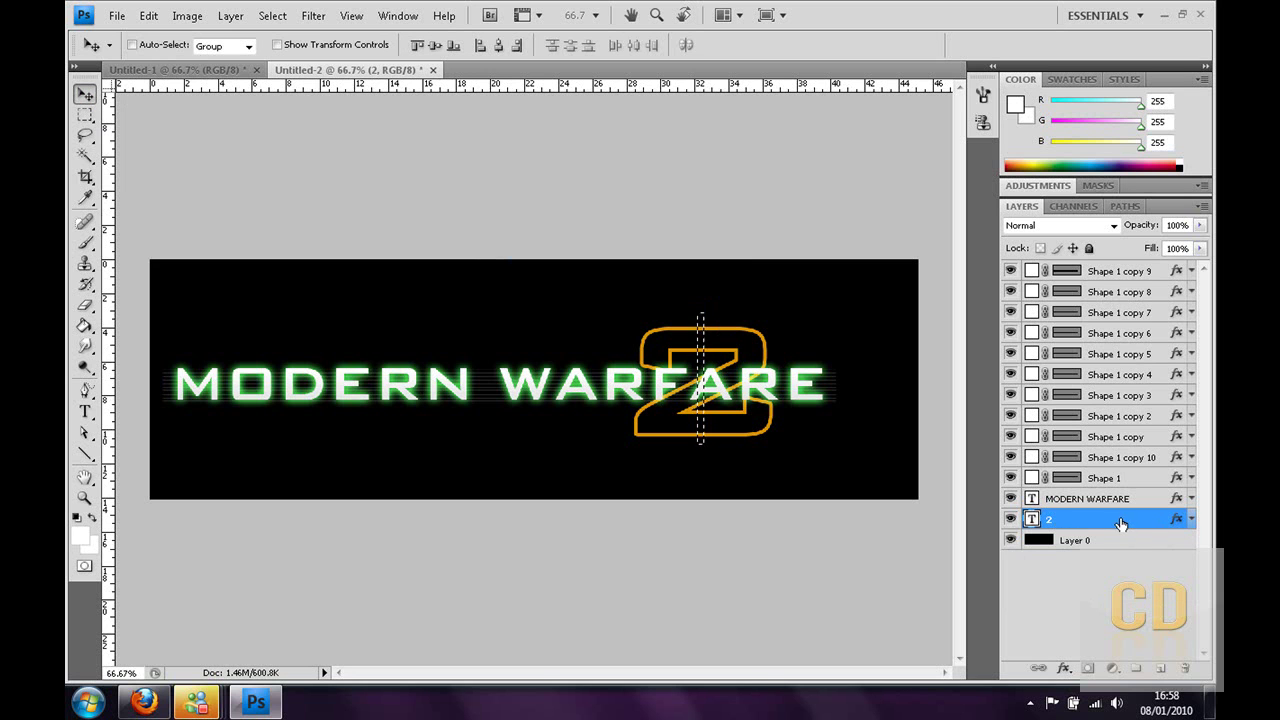
Rasterize the 2 type layer and toggle the strip selection off and back on
right_click(1121, 523)
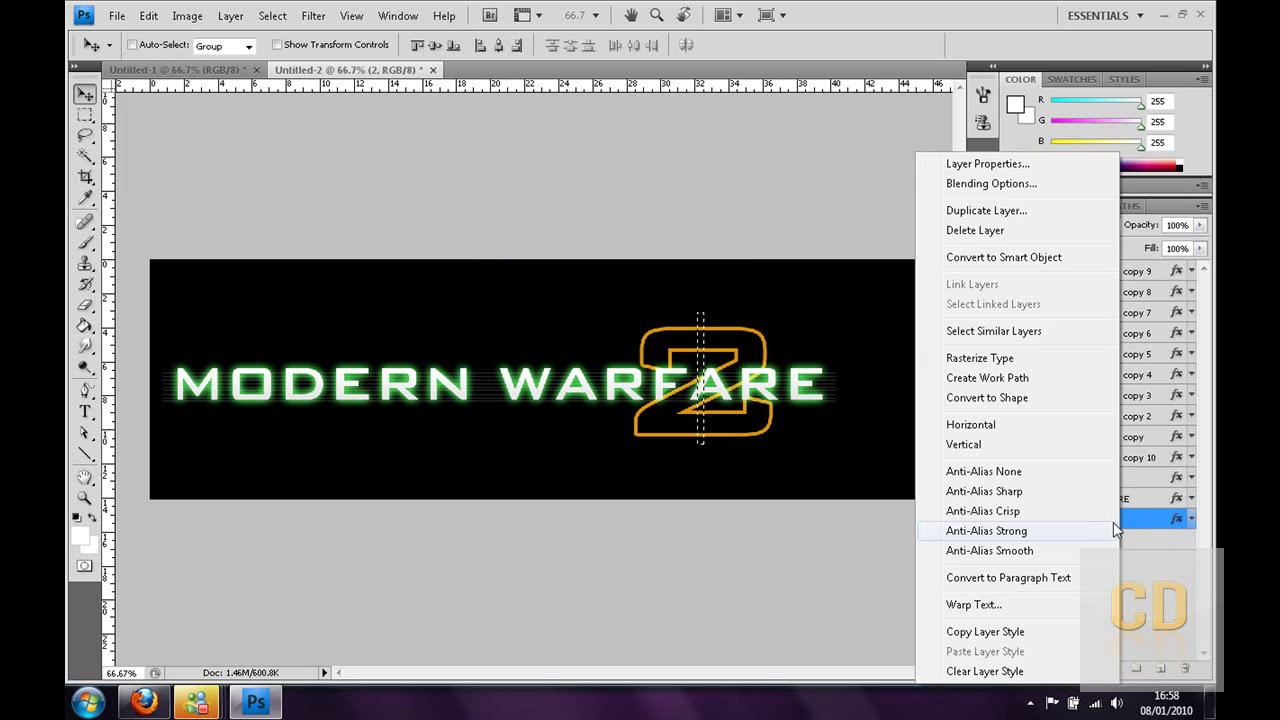
click(1005, 365)
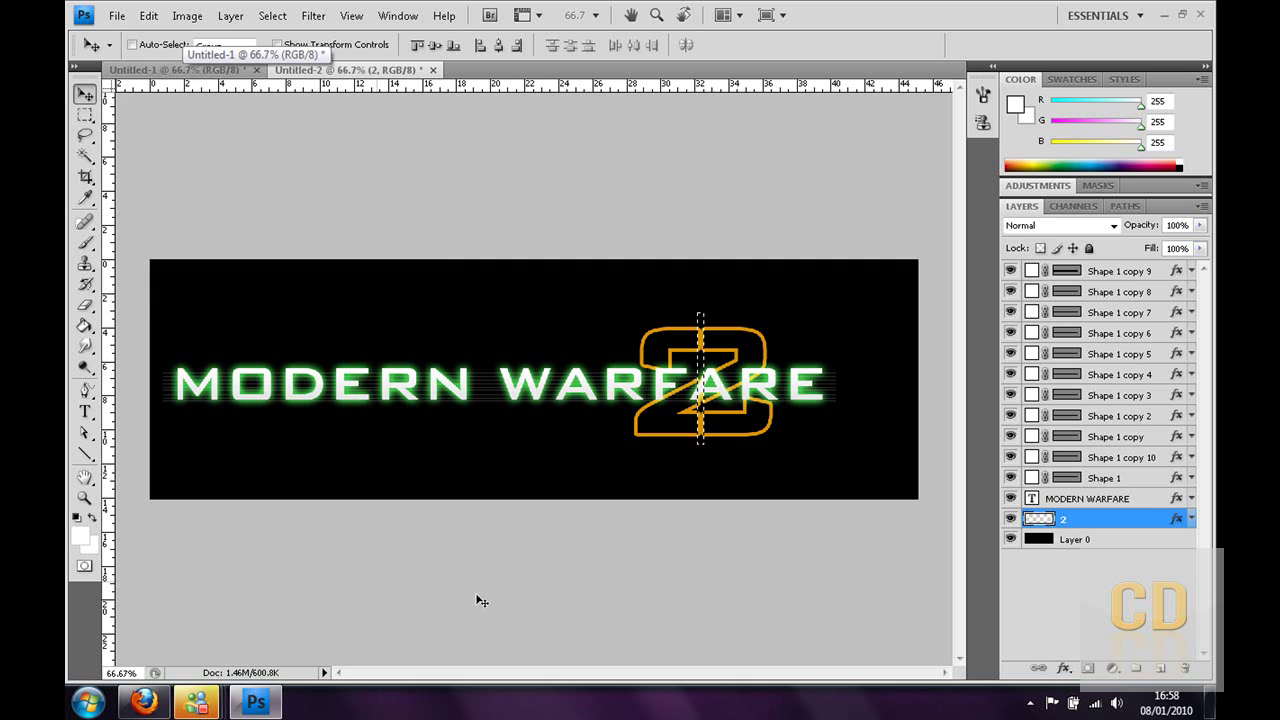
click(85, 115)
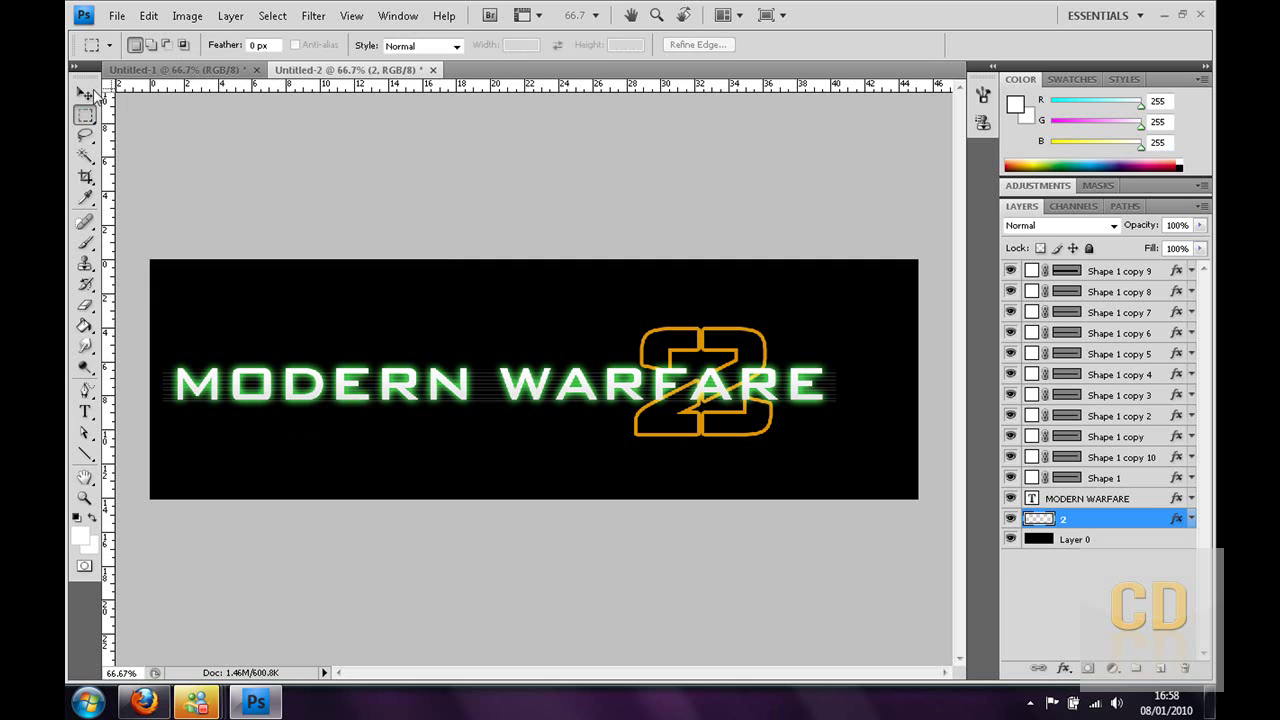
click(85, 93)
key(ctrl+d)
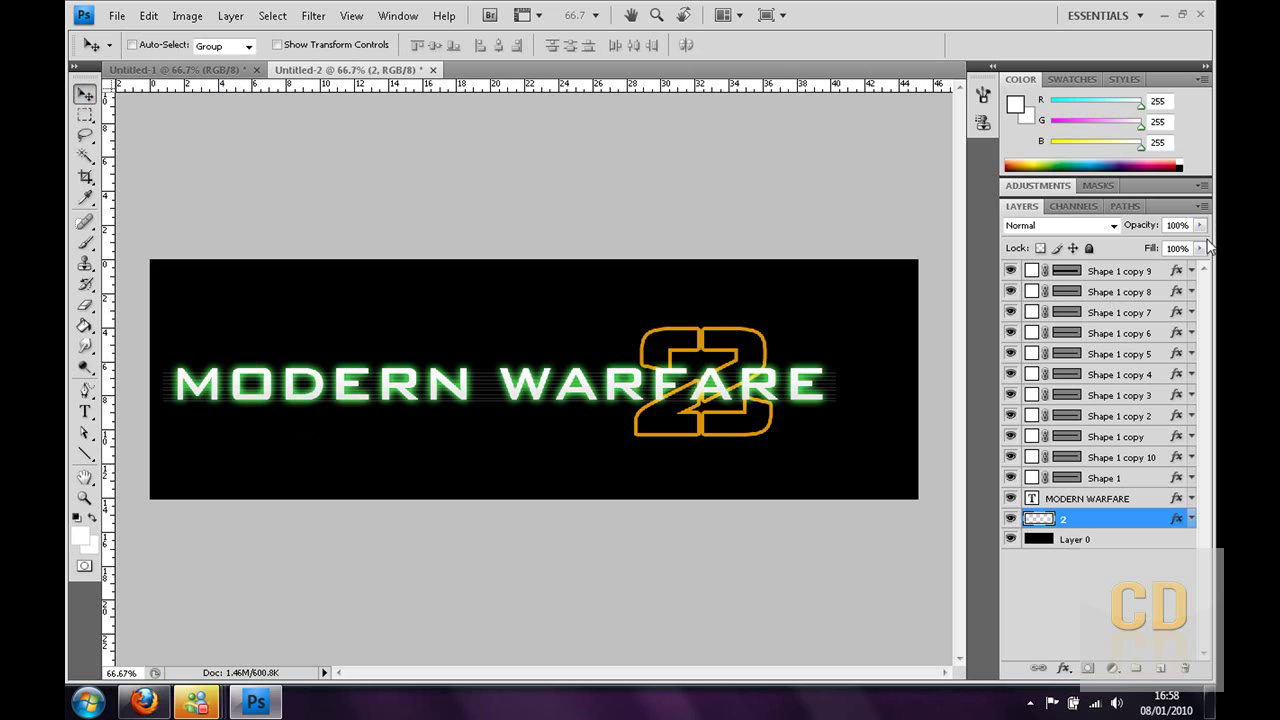
key(ctrl+shift+d)
key(ctrl+d)
key(ctrl+shift+d)
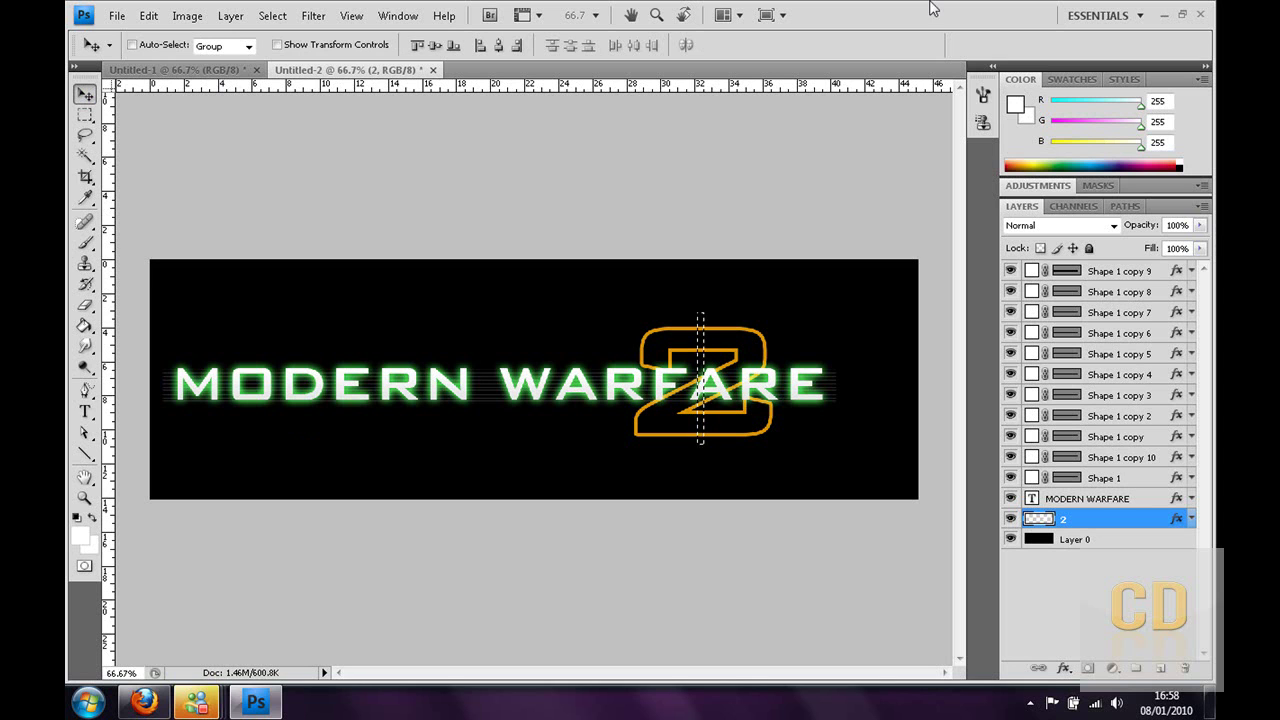
click(85, 115)
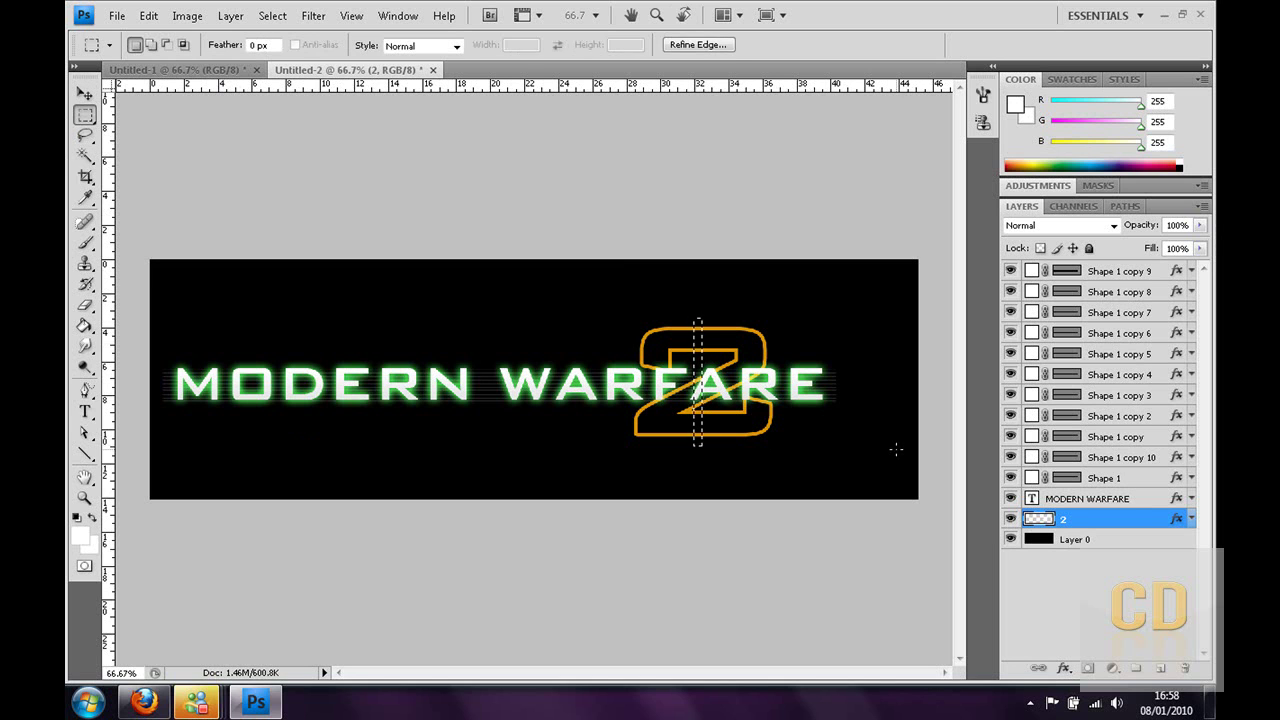
click(85, 93)
key(m)
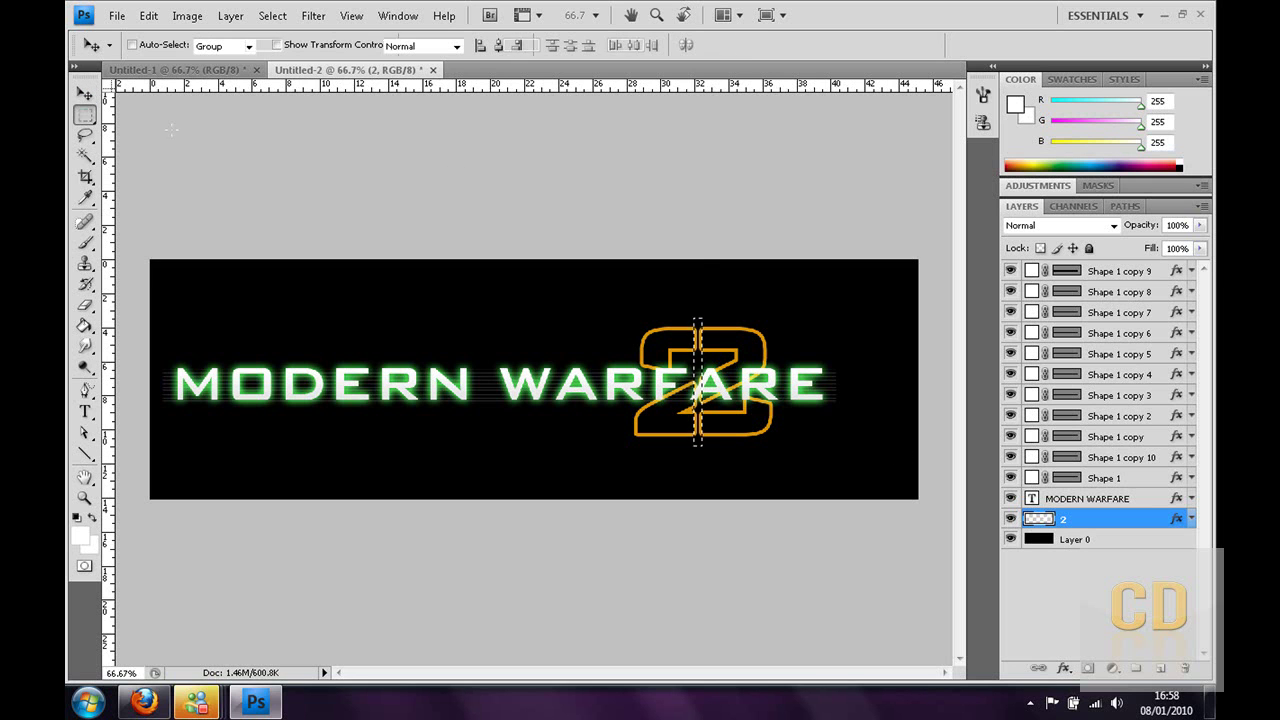
click(85, 93)
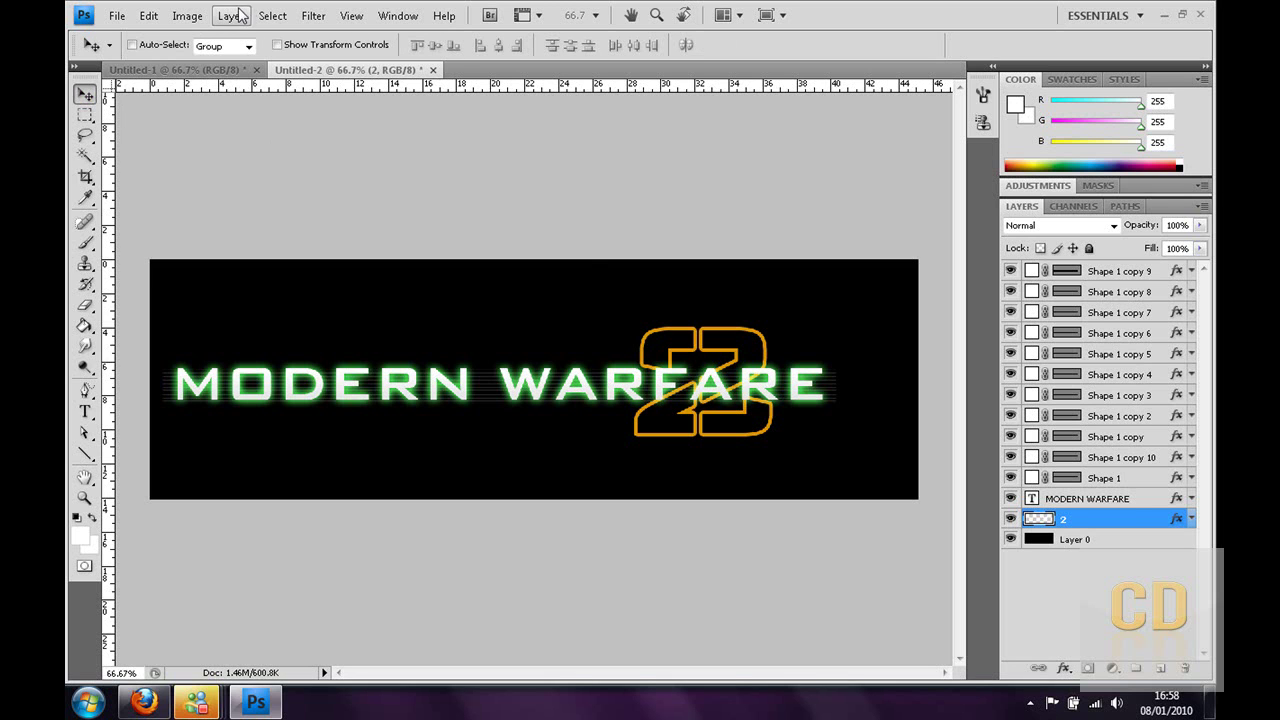